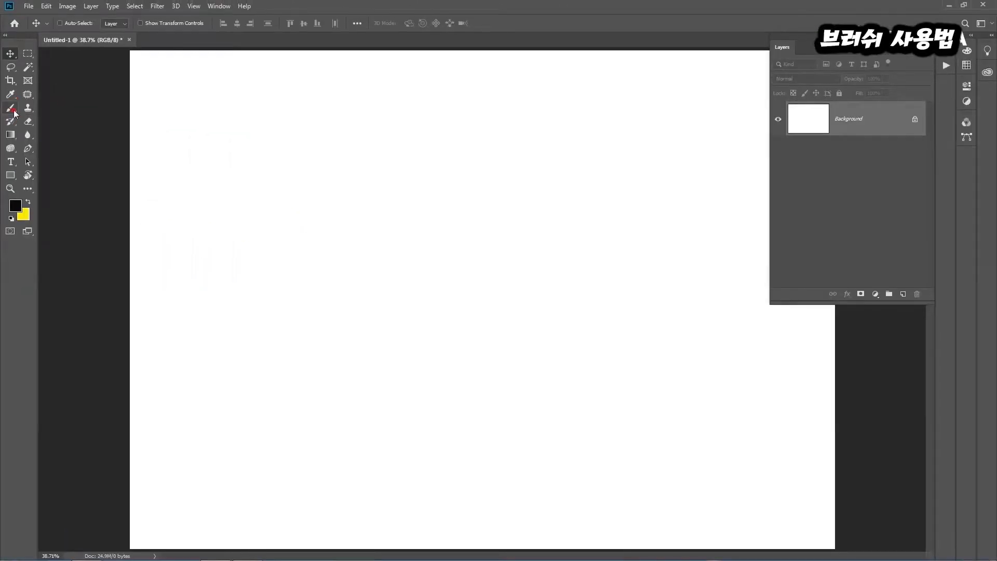
With the Brush tool, paint two thick straight horizontal black strokes in the upper canvas and a wide zigzag below them
left_click(20, 105)
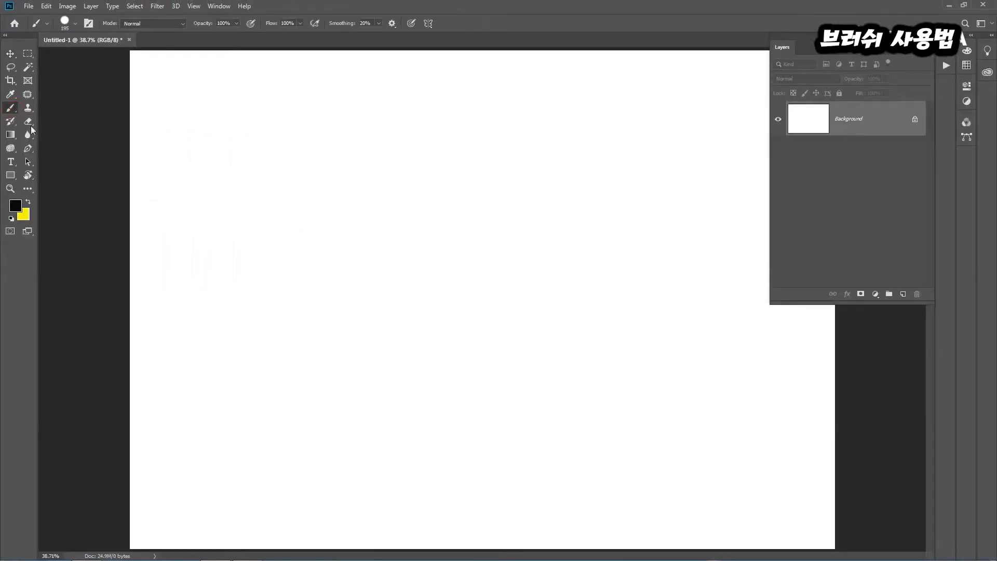
left_click_drag(232, 156, 693, 158)
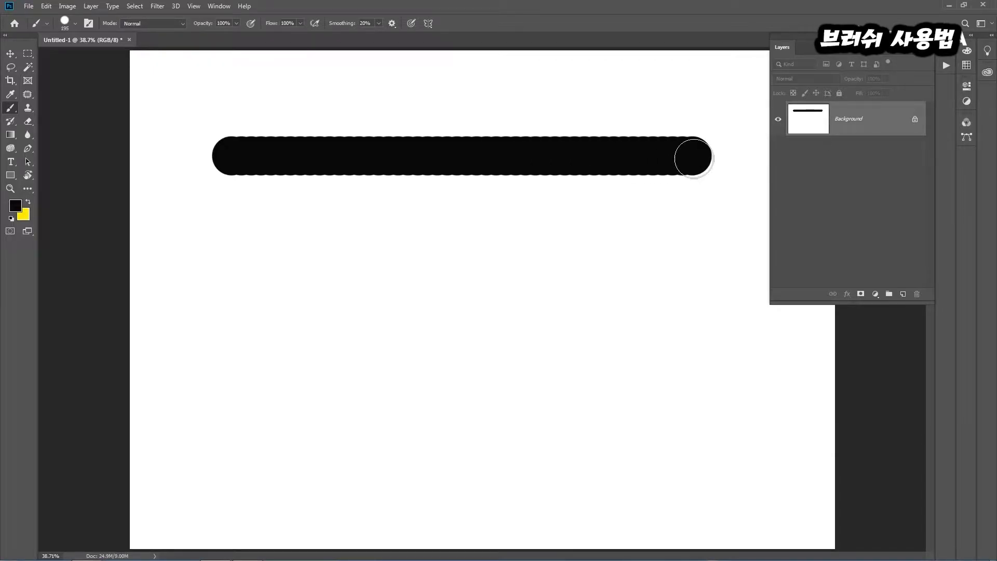
mouse_move(174, 337)
left_mouse_down()
mouse_move(309, 258)
mouse_move(310, 337)
left_mouse_up()
mouse_move(408, 255)
left_mouse_down()
mouse_move(362, 435)
mouse_move(542, 265)
mouse_move(462, 515)
mouse_move(617, 323)
mouse_move(628, 405)
mouse_move(650, 426)
mouse_move(748, 387)
mouse_move(751, 435)
mouse_move(794, 367)
left_mouse_up()
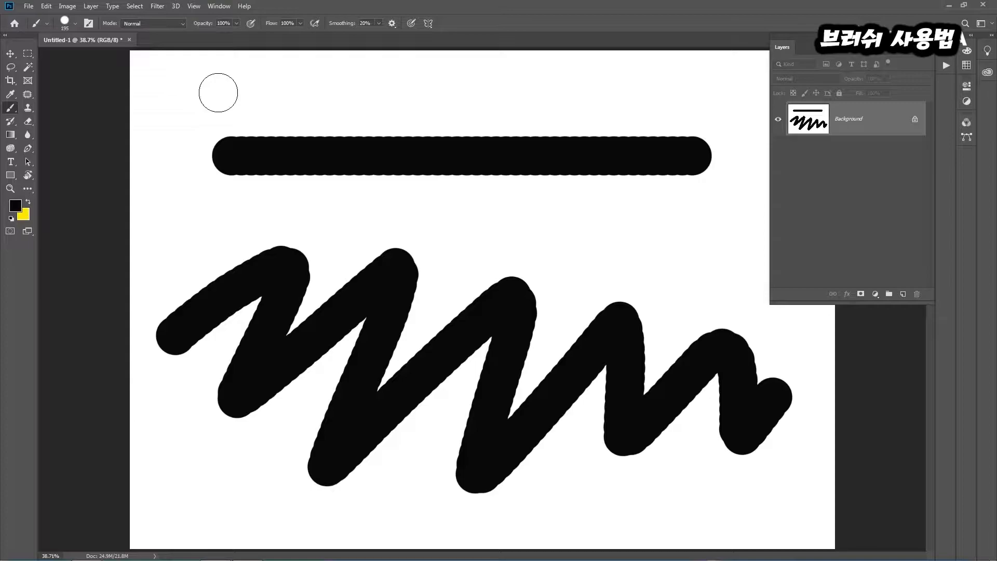
left_click_drag(218, 93, 709, 98)
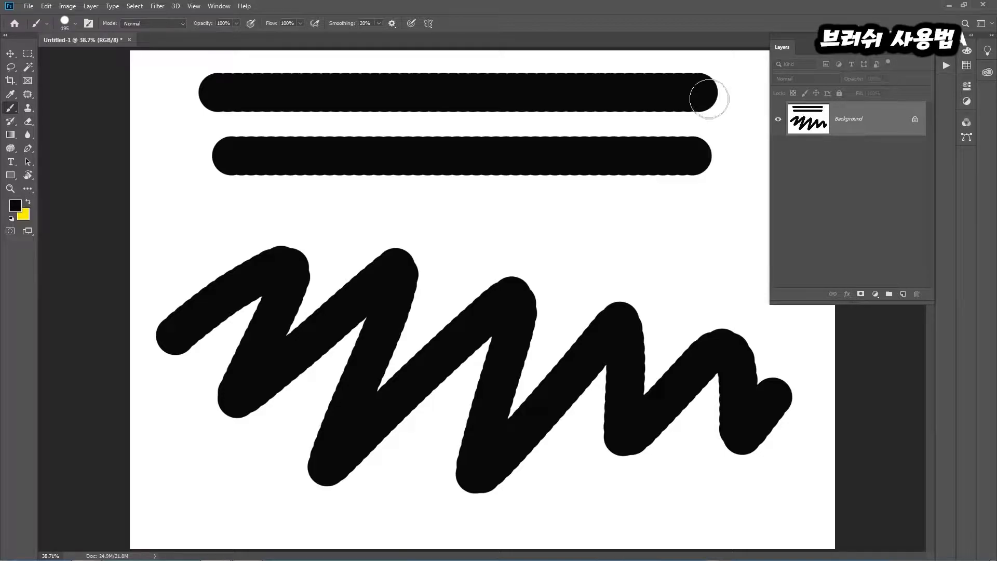
Set the brush size to 51 px and paint a thin straight horizontal line between the thick strokes and the zigzag
left_click(75, 23)
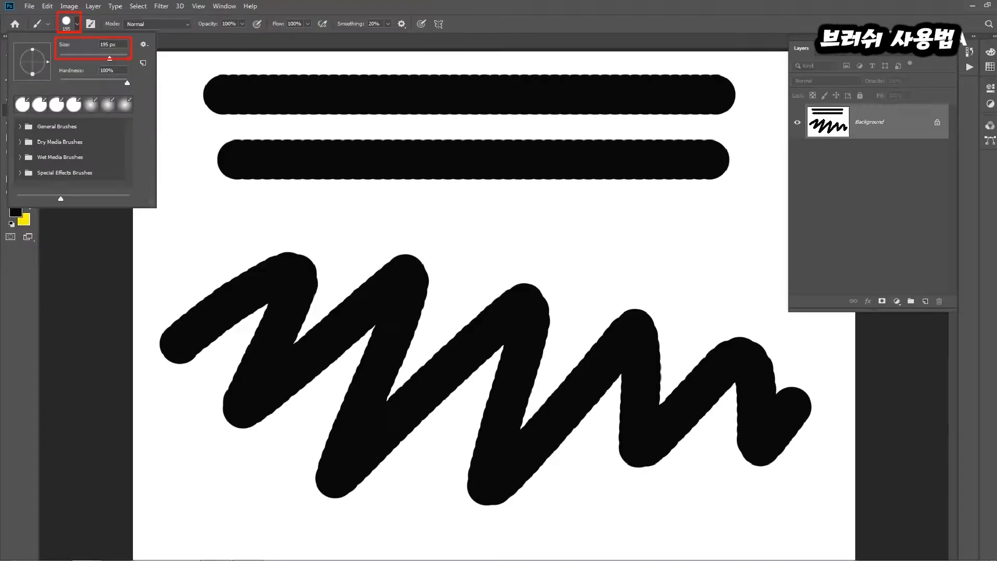
left_click(136, 42)
left_click_drag(107, 58, 75, 56)
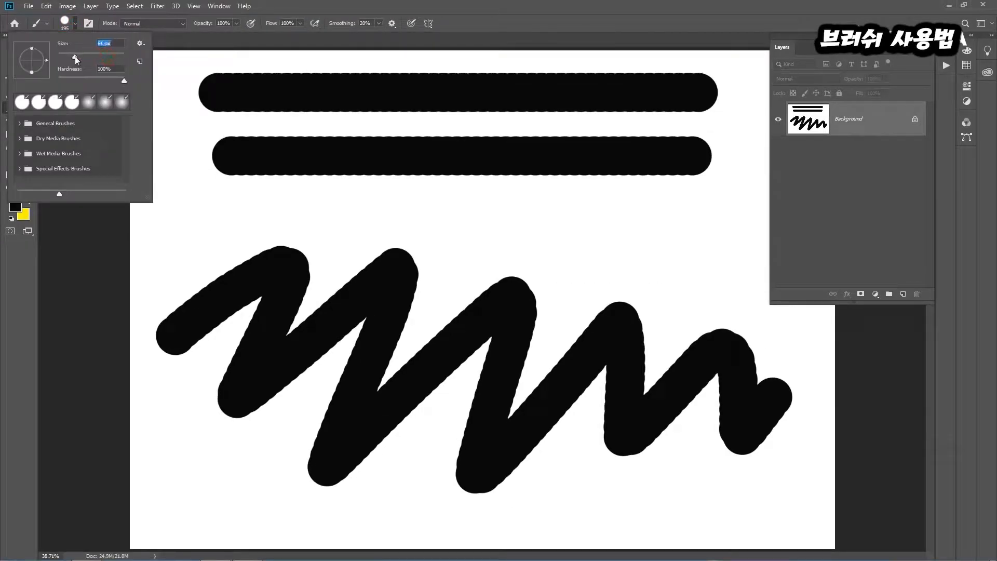
left_click(198, 205)
left_click_drag(195, 203, 729, 204)
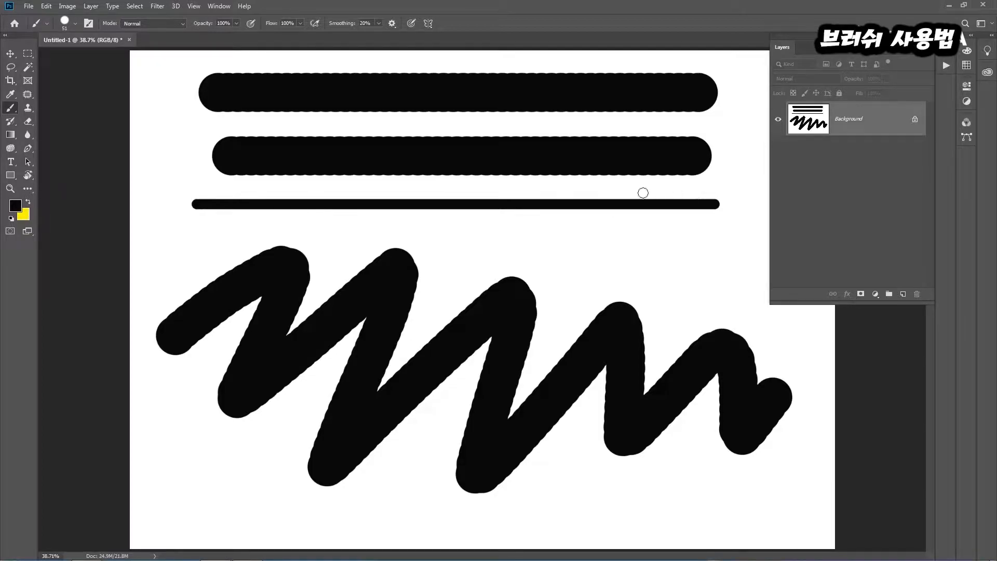
Enlarge the brush to about 130 px and increase it in increments up to 500 px
left_click(76, 23)
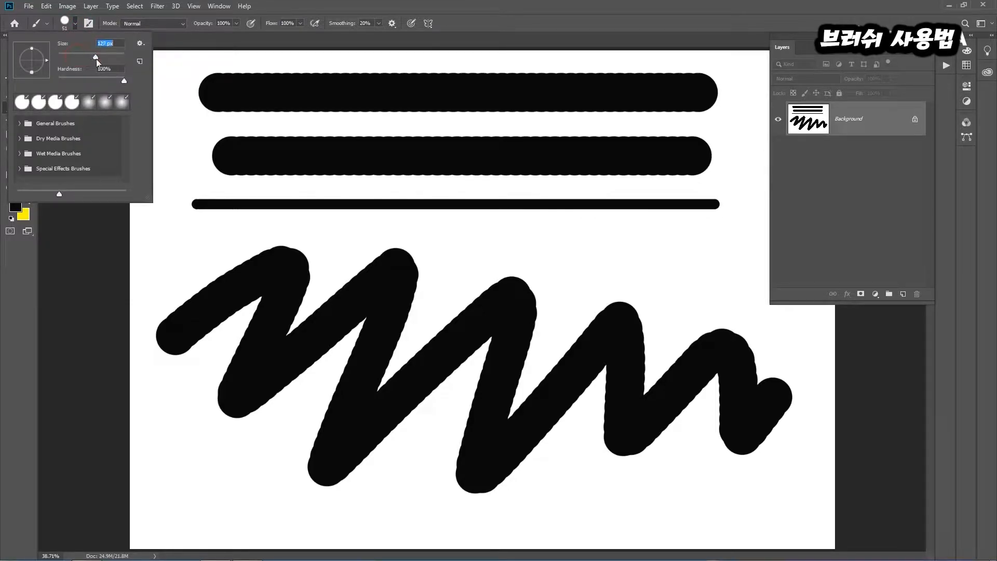
left_click(345, 5)
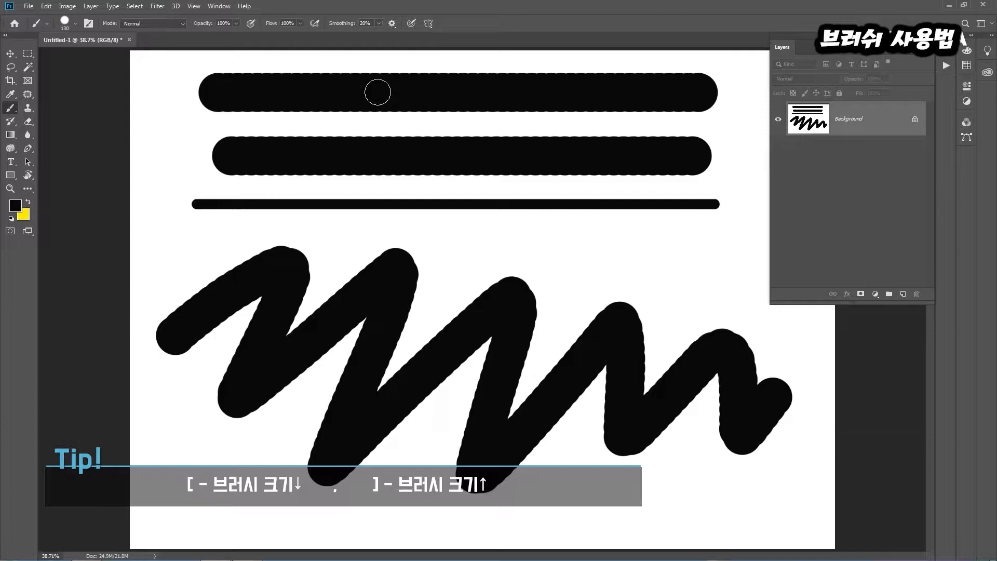
key("bracketright")
key("bracketright")
key("bracketright")
key("bracketright")
key("bracketright")
key("bracketright")
key("bracketright")
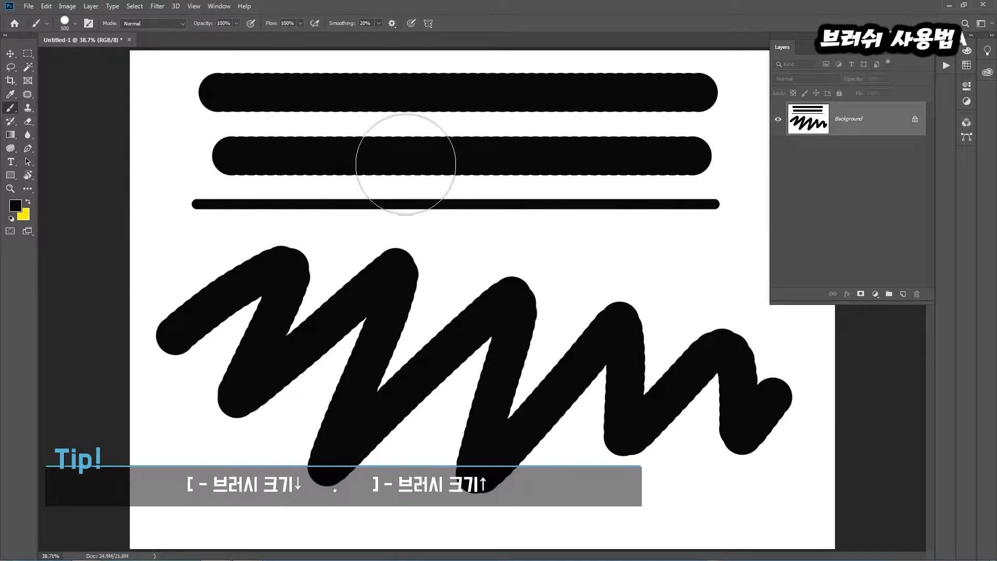
Increase the brush size a few more increments and reduce it back down to 100 px
key("bracketright")
key("bracketright")
key("bracketright")
key("bracketleft")
key("bracketleft")
key("bracketleft")
key("bracketleft")
key("bracketleft")
key("bracketleft")
key("bracketleft")
key("bracketleft")
key("bracketleft")
key("bracketleft")
key("bracketleft")
key("bracketleft")
key("bracketleft")
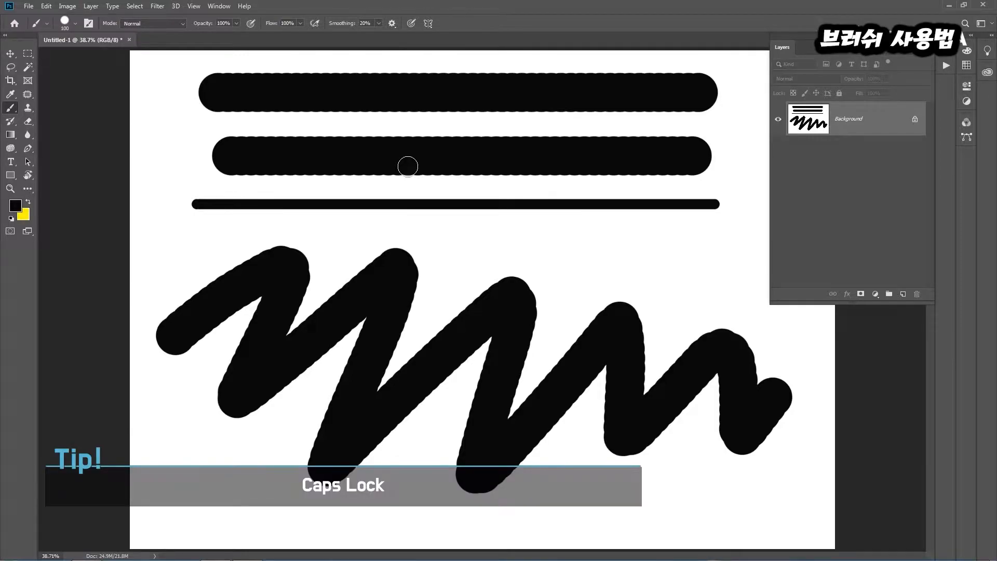
Raise the brush size to 250 px and toggle the precise crosshair cursor on and off again
key("bracketright")
key("bracketright")
key("bracketright")
key("bracketright")
key("bracketright")
key("Caps_Lock")
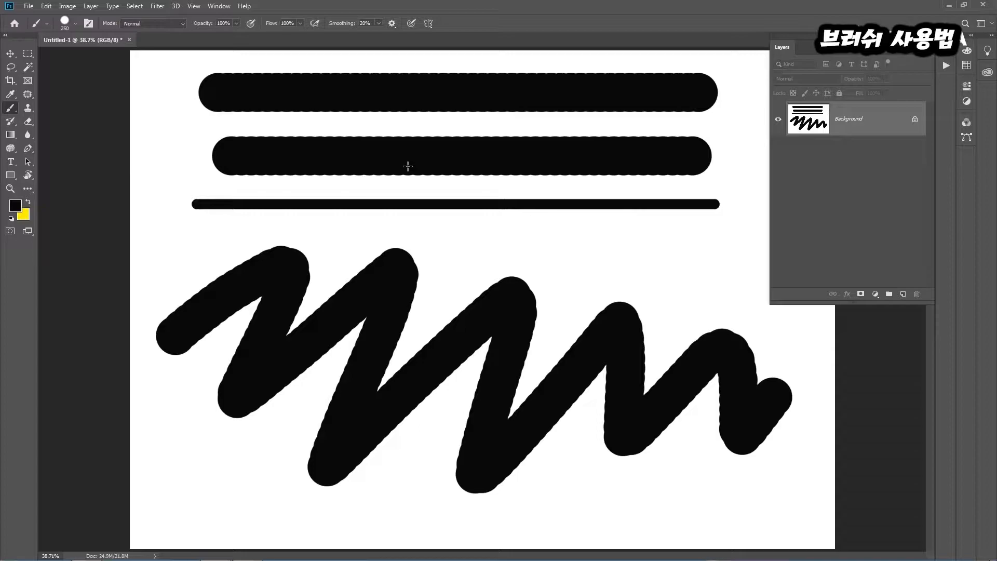
key("Caps_Lock")
Set the brush hardness to 0% and paint a soft-edged horizontal stroke just below the thin line
left_click(76, 23)
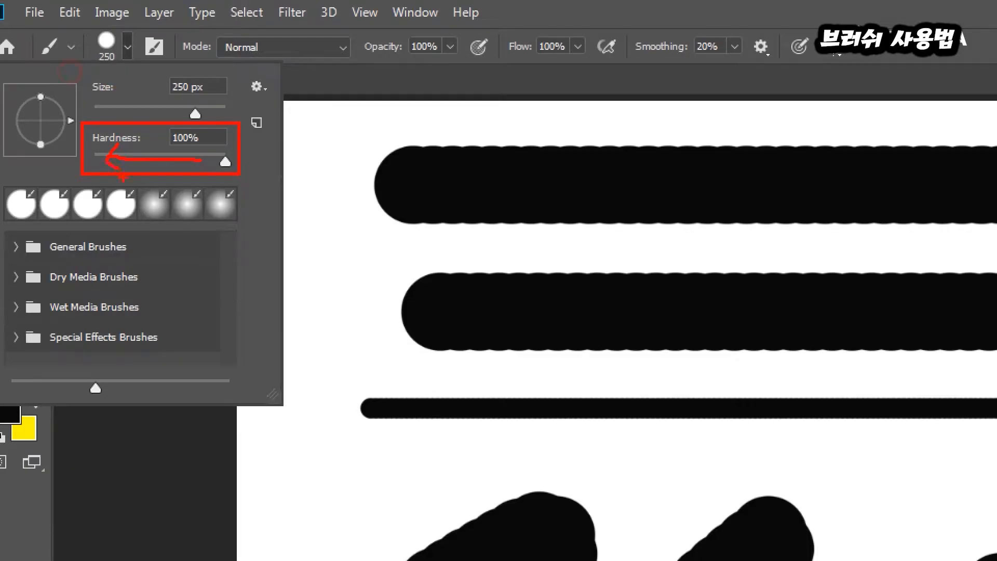
key("Escape")
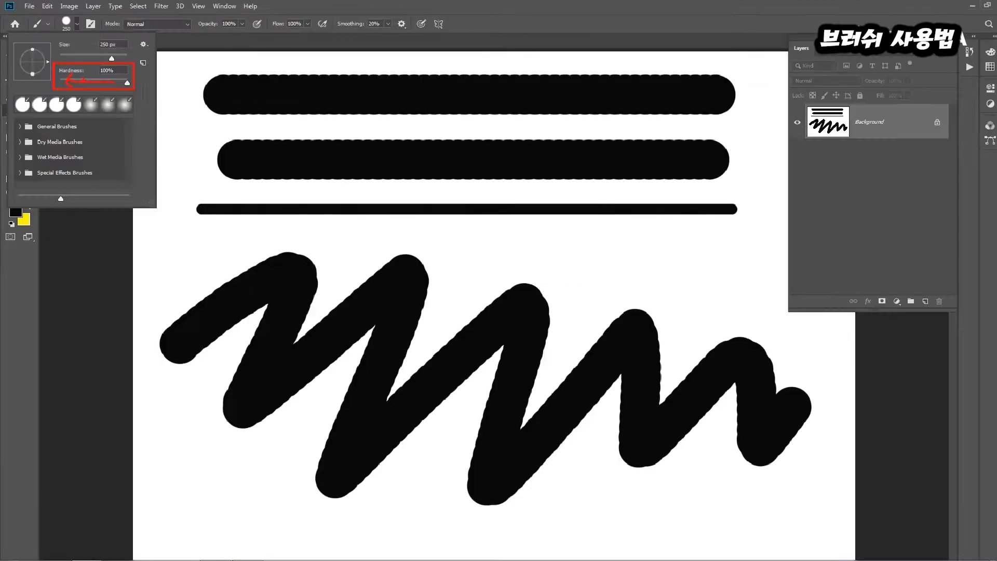
left_click(75, 24)
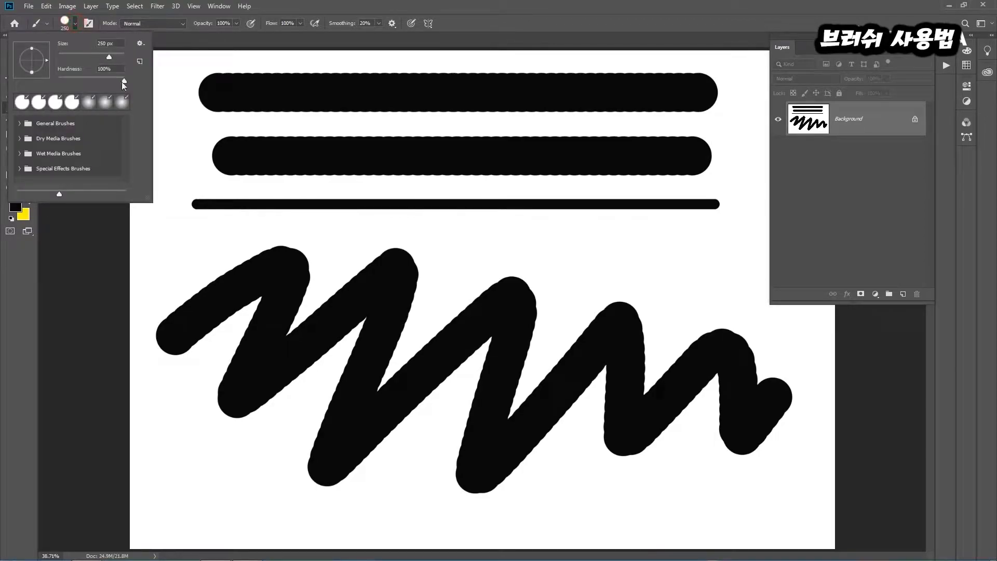
left_click_drag(67, 75, 56, 76)
left_click(337, 231)
left_click_drag(379, 237, 718, 240)
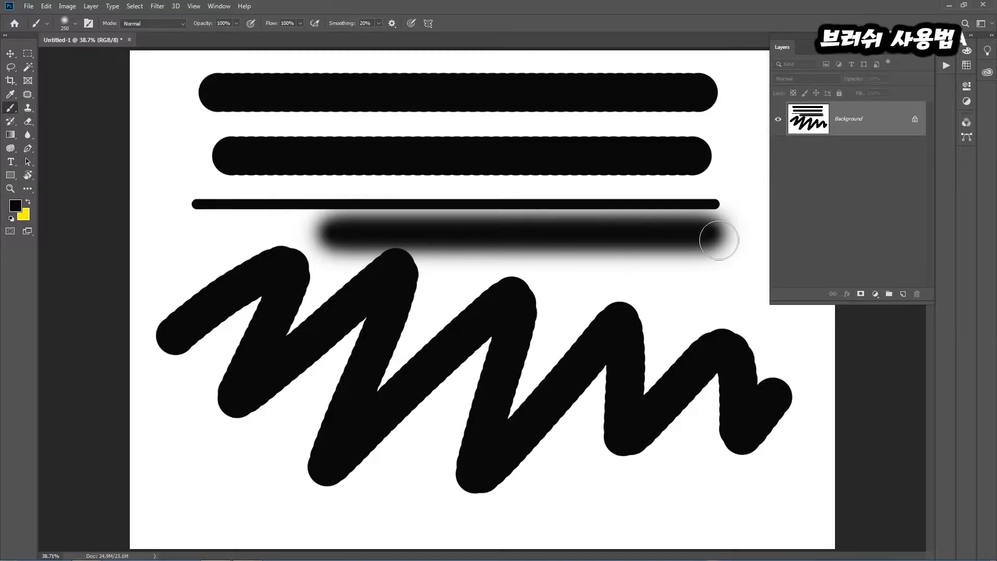
Dab the 250 px soft brush onto the uppermost thick stroke
left_click(76, 23)
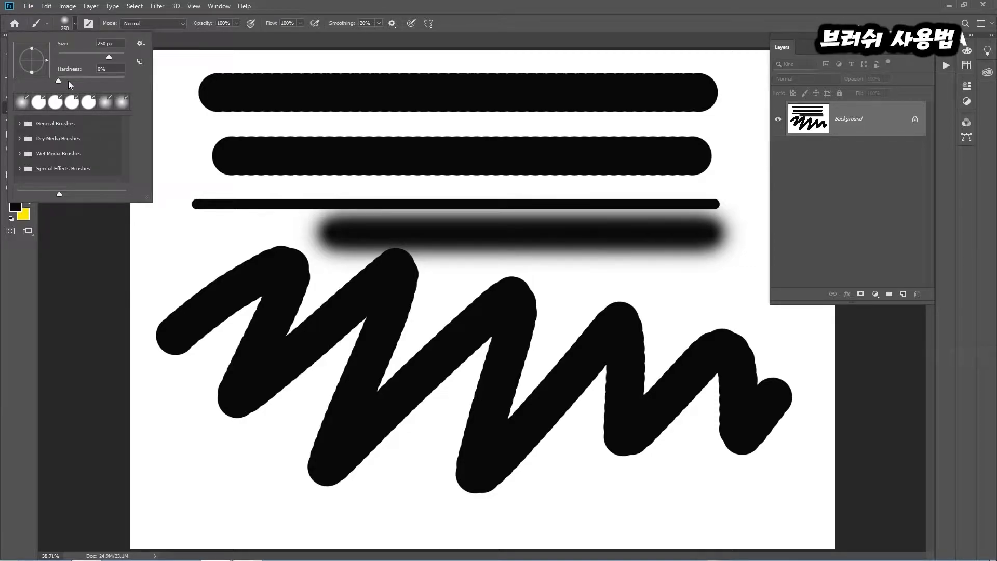
left_click(362, 95)
left_click(357, 94)
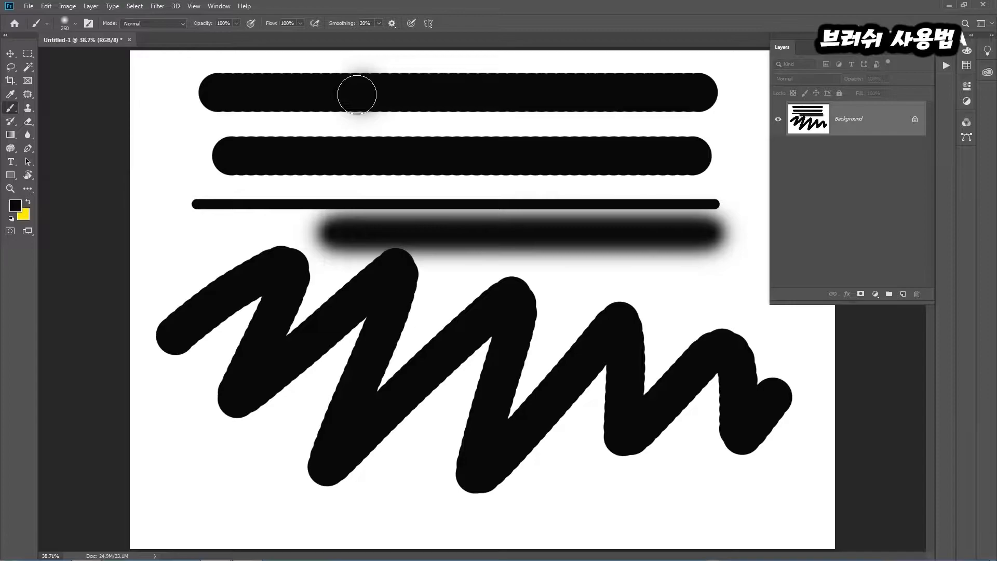
Adjust the brush hardness and diameter interactively with the on-canvas red preview, bringing the diameter to 341 px
right_click(441, 207, "alt")
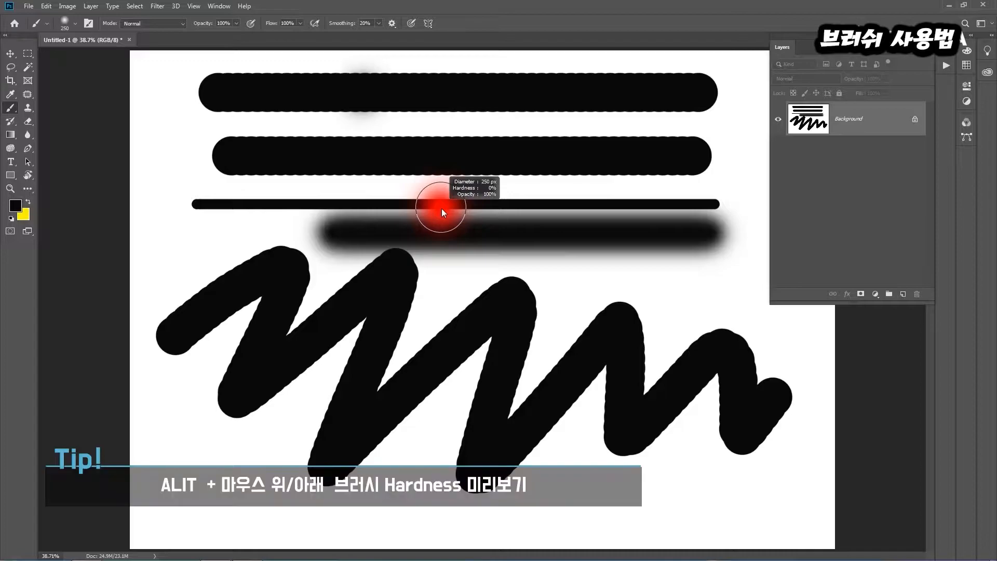
mouse_move(441, 194)
left_mouse_down()
mouse_move(441, 105)
mouse_move(426, 413)
mouse_move(450, 197)
mouse_move(446, 97)
mouse_move(443, 176)
left_mouse_up()
mouse_move(434, 241)
left_mouse_down()
mouse_move(427, 344)
mouse_move(449, 200)
left_mouse_up()
mouse_move(451, 135)
left_mouse_down()
mouse_move(439, 258)
mouse_move(494, 251)
mouse_move(587, 264)
mouse_move(408, 243)
mouse_move(463, 240)
mouse_move(561, 251)
mouse_move(414, 245)
mouse_move(569, 257)
mouse_move(432, 236)
left_mouse_up()
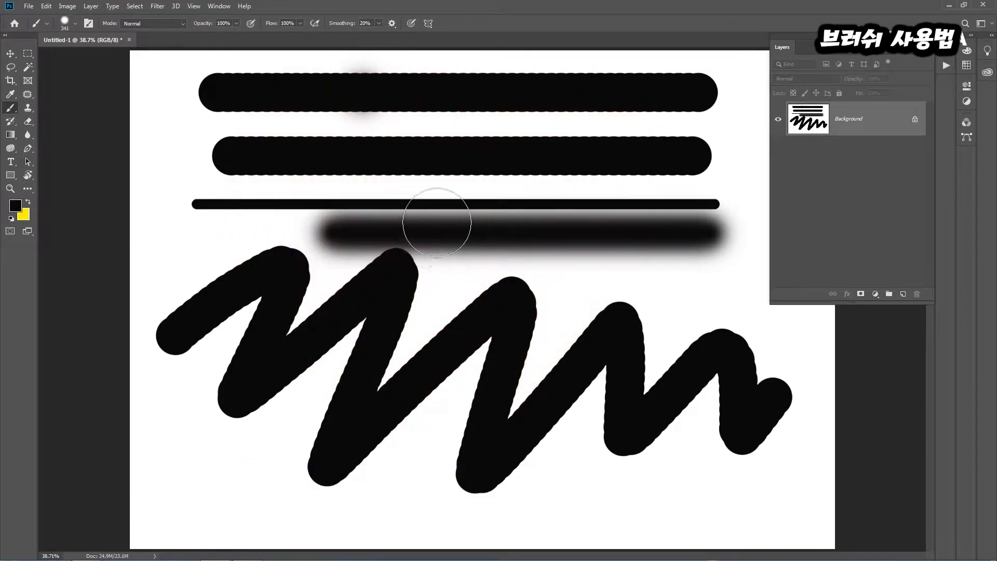
Undo all the painted strokes back to a blank white canvas
key("ctrl+z")
key("ctrl+z")
key("ctrl+z")
key("ctrl+z")
key("ctrl+z")
key("ctrl+z")
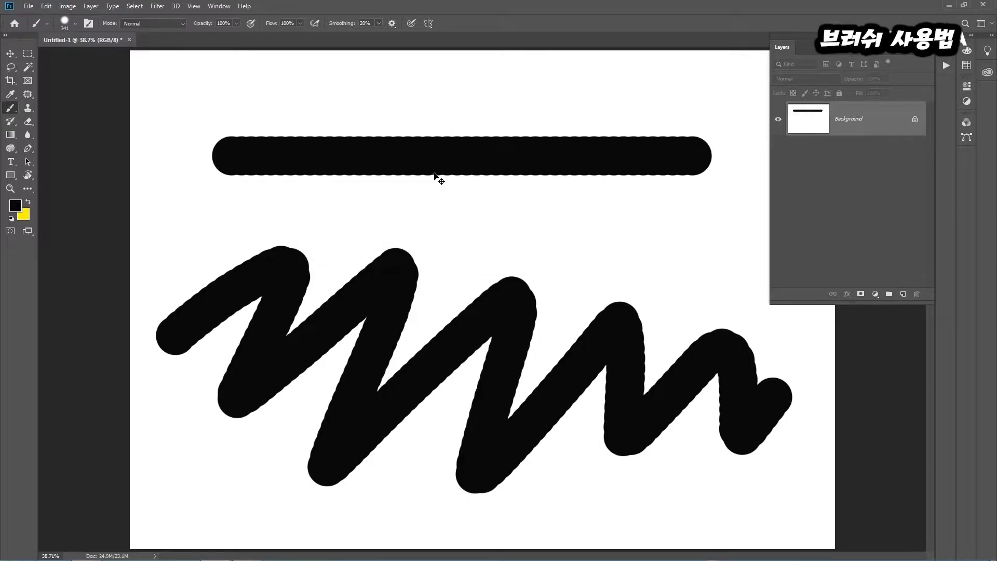
Keep the brush opacity at 100% and paint a thick straight black stroke across the upper canvas
left_click(238, 24)
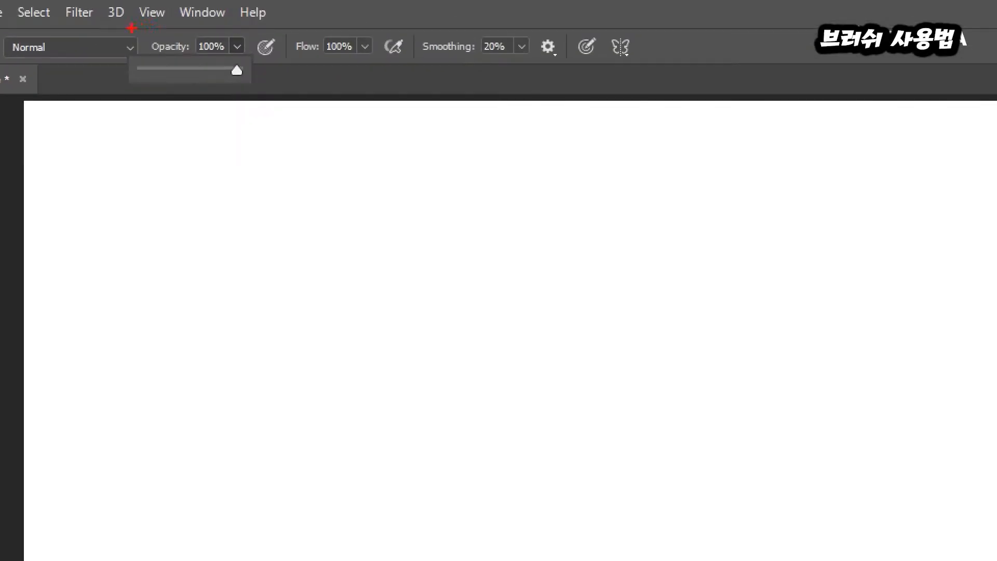
left_click_drag(132, 28, 248, 98)
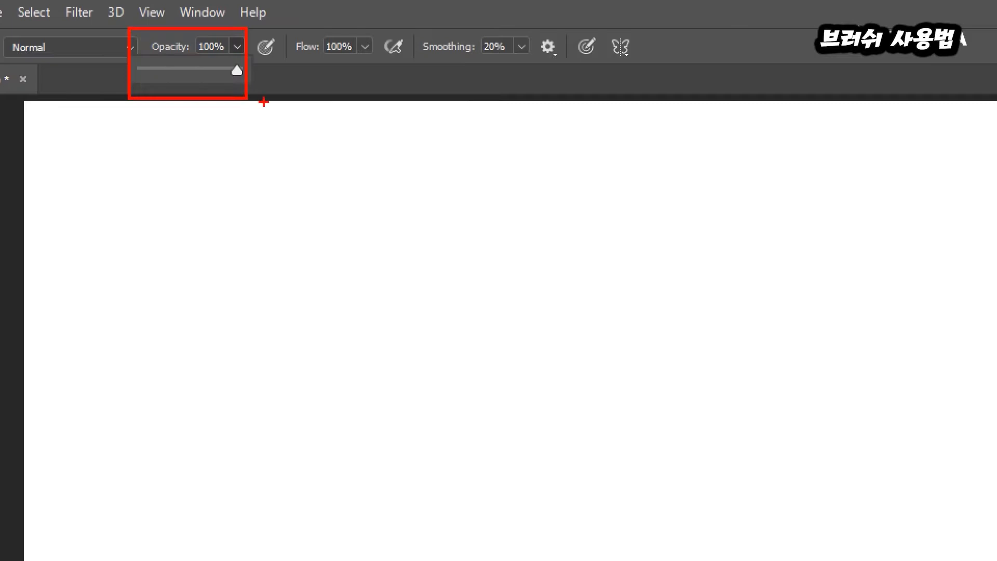
key("Escape")
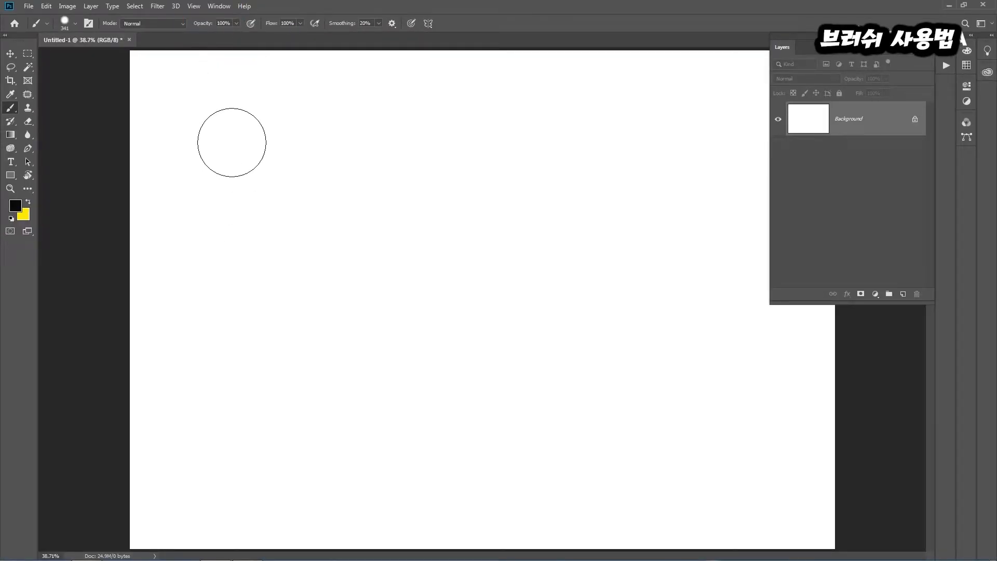
left_click_drag(257, 139, 258, 216)
left_click_drag(220, 155, 392, 154)
left_click_drag(528, 157, 747, 156)
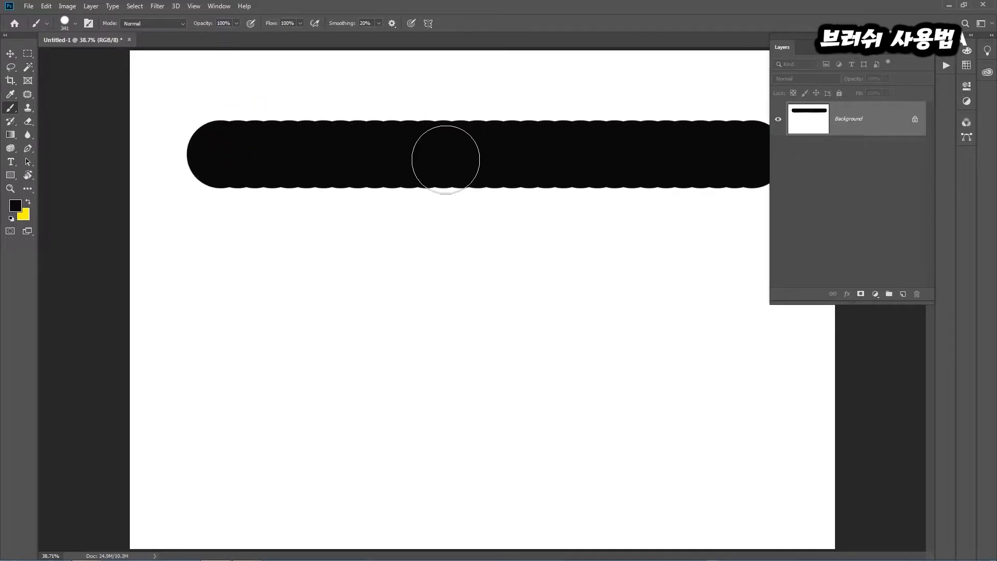
Lower the brush opacity to 29% and paint a second straight stroke below the solid black one
left_click(236, 24)
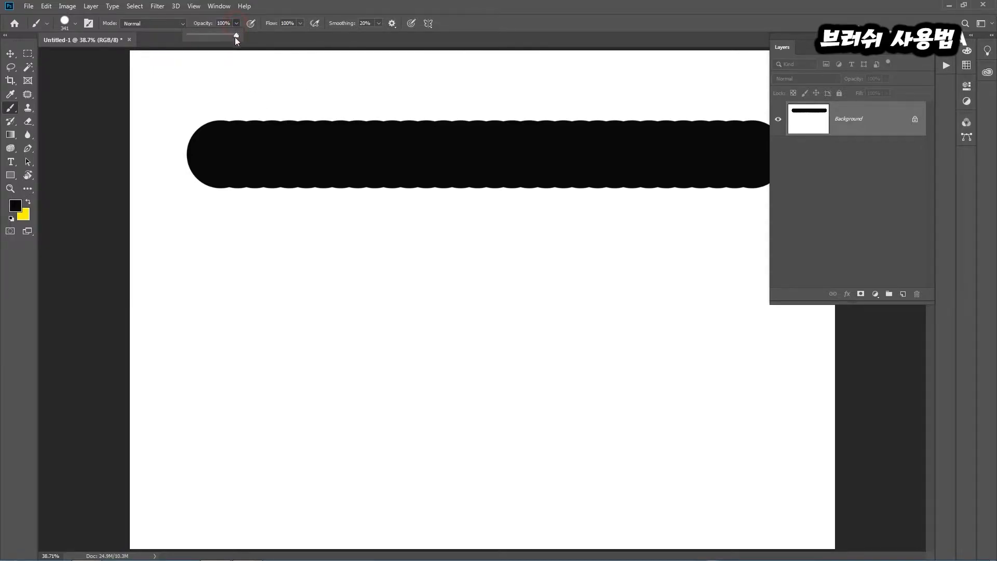
left_click(203, 36)
left_click(215, 244)
mouse_move(270, 251)
left_mouse_down()
mouse_move(766, 257)
mouse_move(724, 248)
left_mouse_up()
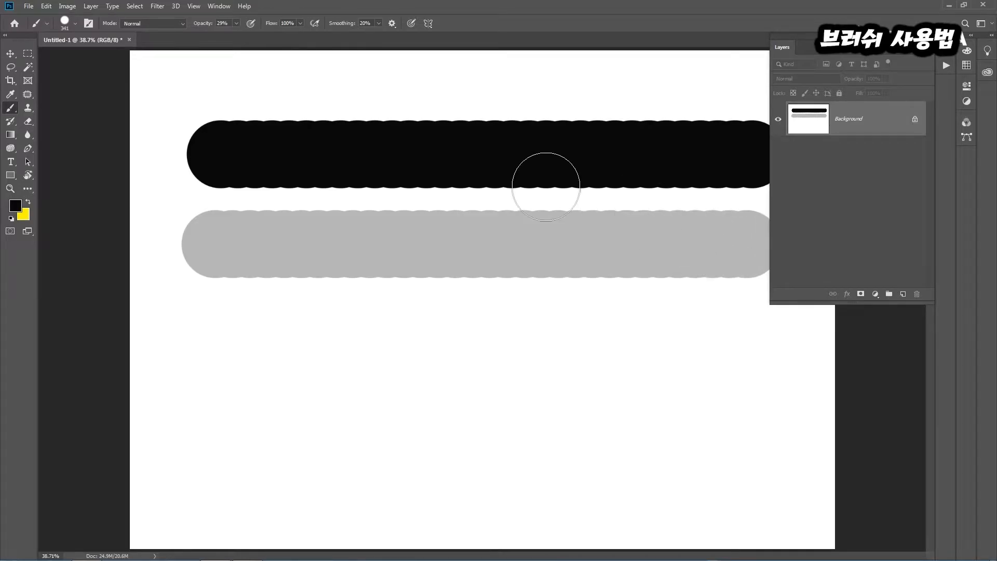
Restore the brush opacity to 100%, set the flow to 56% and paint a third straight stroke below the gray one
left_click(236, 23)
left_click_drag(269, 35, 276, 36)
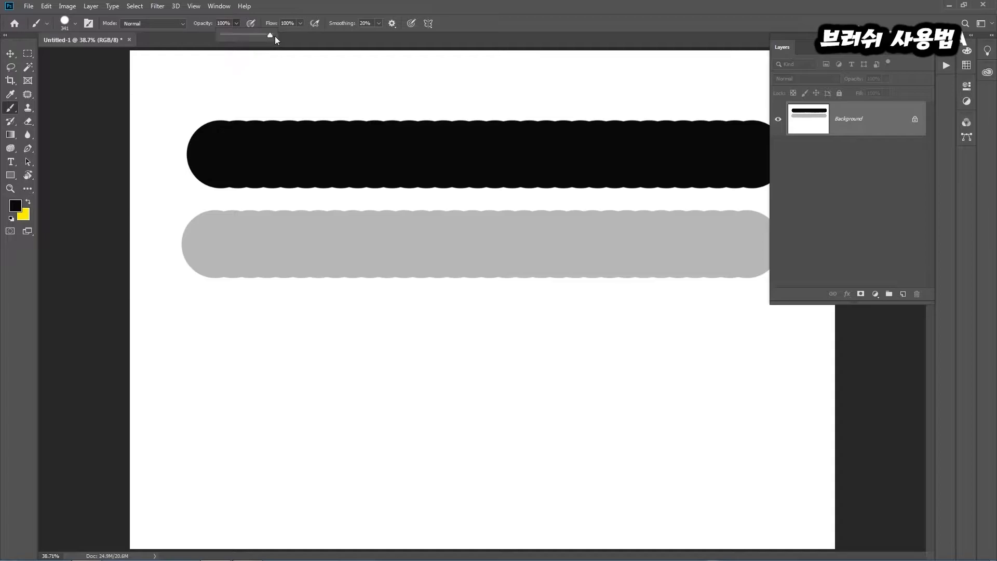
left_click(301, 24)
left_click_drag(282, 35, 279, 35)
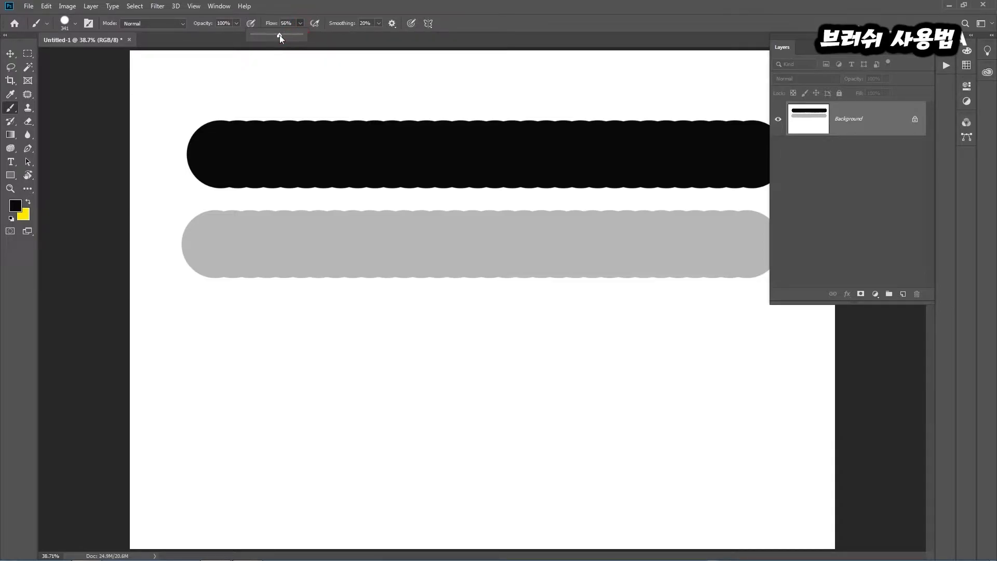
mouse_move(210, 356)
left_mouse_down()
mouse_move(611, 362)
mouse_move(766, 353)
left_mouse_up()
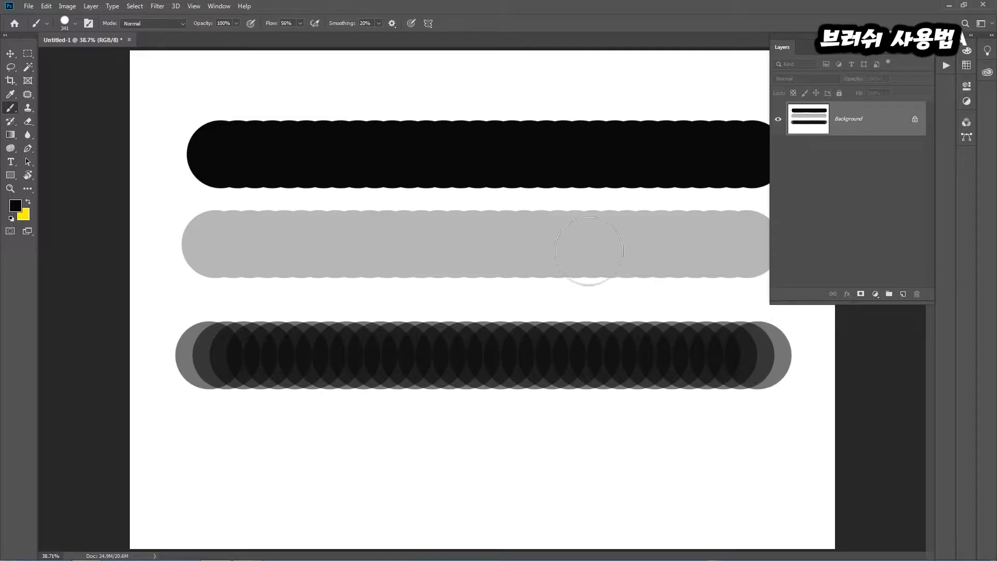
Reduce the brush flow to 27% and paint a fourth straight stroke near the bottom of the canvas
left_click(300, 25)
left_click_drag(297, 36, 286, 35)
left_click_drag(210, 450, 303, 450)
key("ctrl+z")
left_click_drag(210, 450, 795, 449)
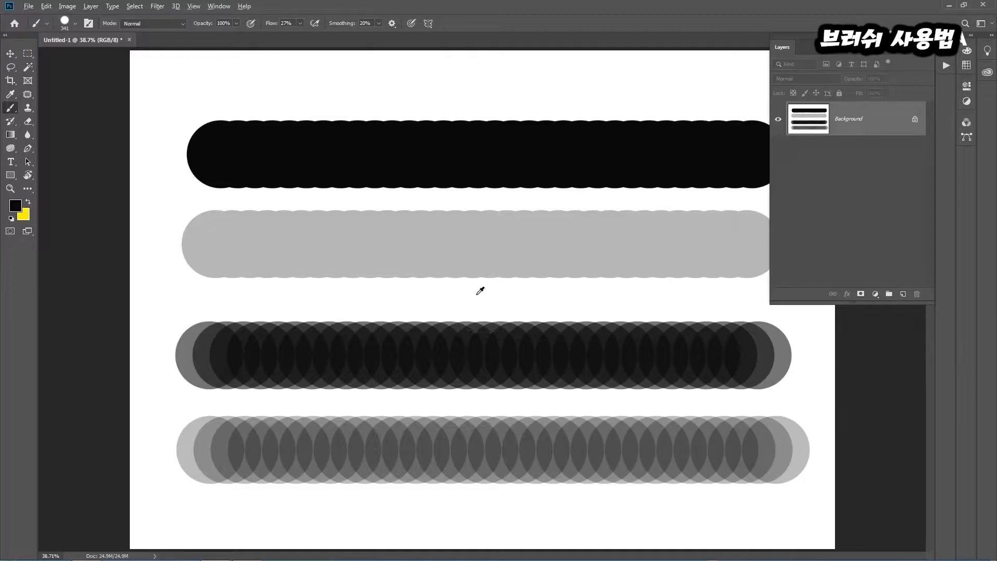
mouse_move(234, 240)
left_mouse_down()
mouse_move(329, 247)
mouse_move(334, 230)
mouse_move(351, 248)
left_mouse_up()
mouse_move(214, 423)
left_mouse_down()
mouse_move(218, 411)
mouse_move(270, 416)
left_mouse_up()
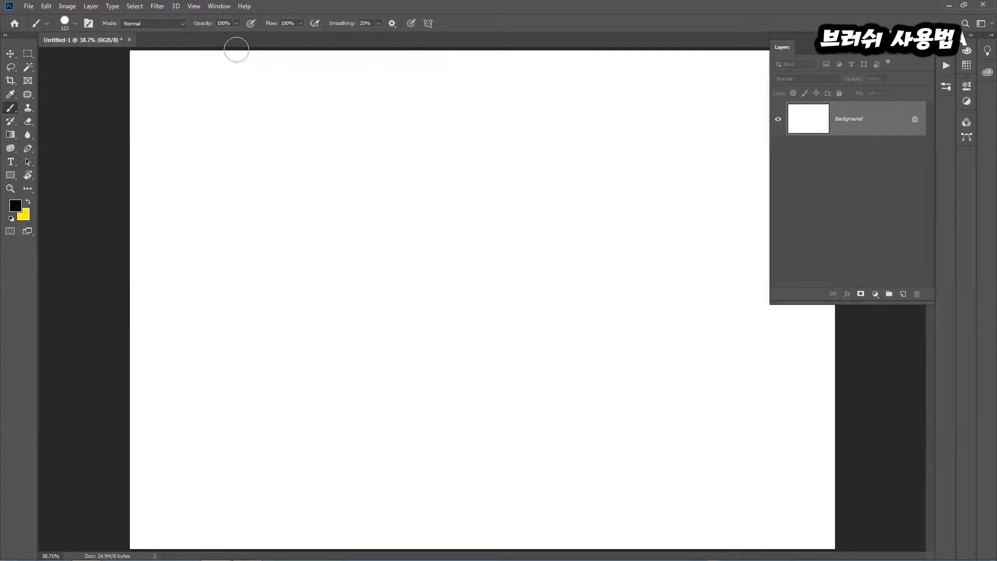
Show the Brush Settings panel and move it over the middle of the blank canvas
left_click(218, 7)
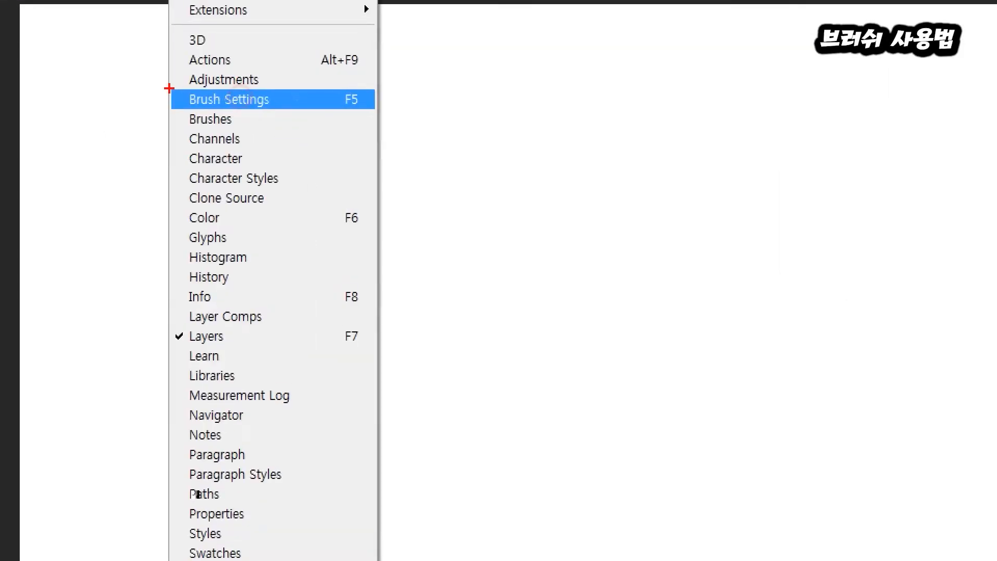
left_click(363, 102)
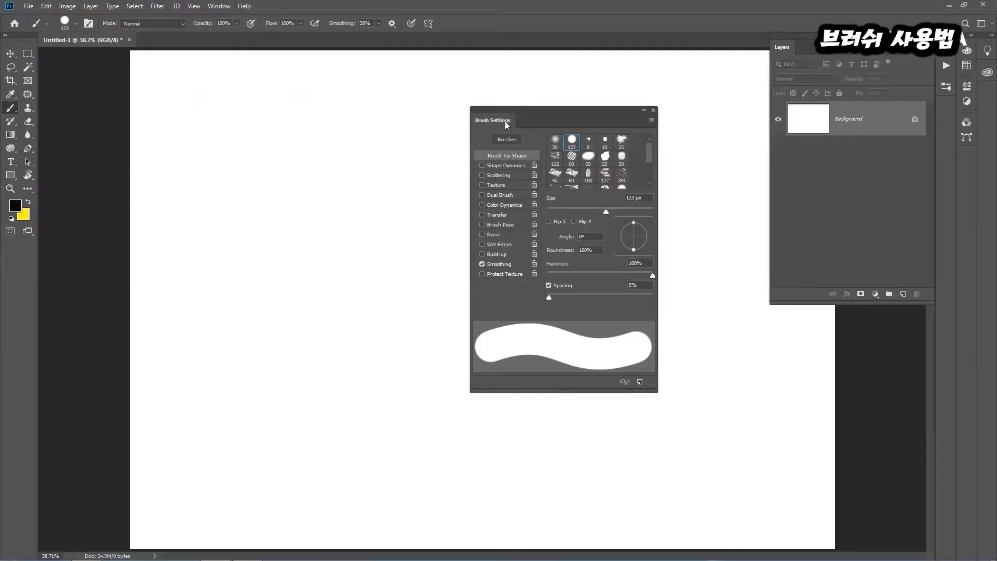
mouse_move(506, 123)
left_mouse_down()
mouse_move(123, 105)
mouse_move(90, 77)
left_mouse_up()
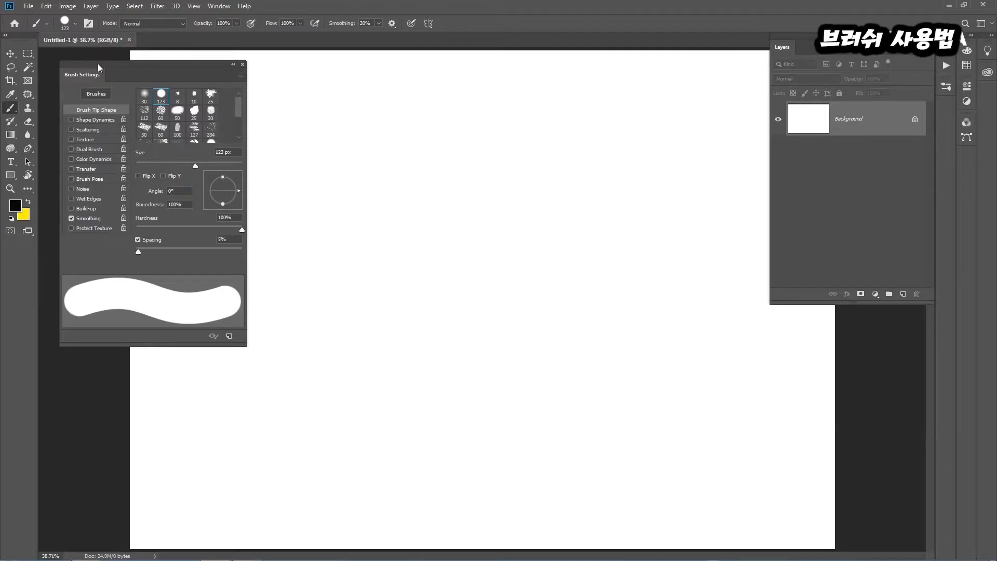
mouse_move(97, 64)
left_mouse_down()
mouse_move(383, 97)
mouse_move(387, 108)
left_mouse_up()
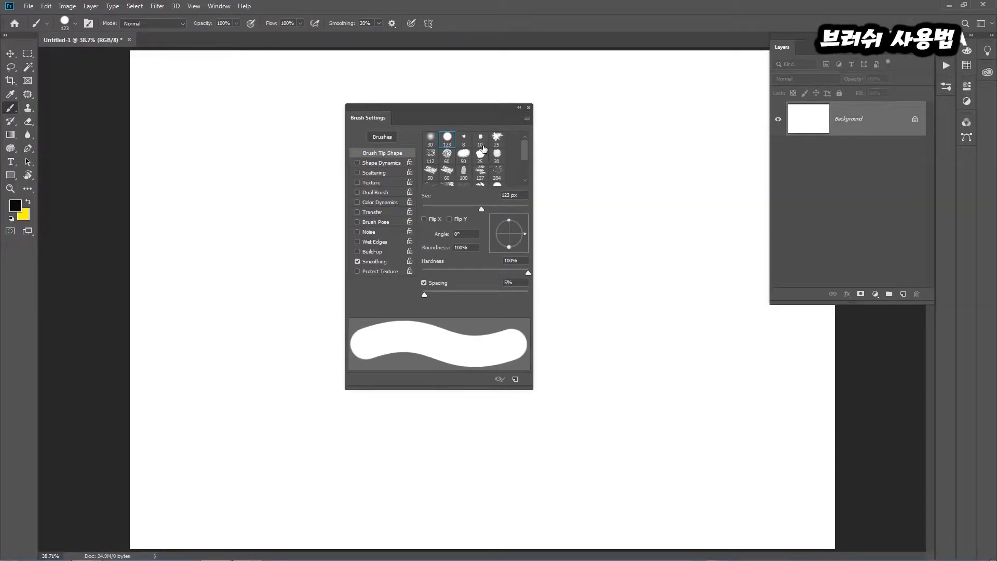
Try the 25, 30 and 284 px brush tips, shift the settings panel aside and reselect the 123 px hard round tip
left_click(497, 138)
left_click(497, 154)
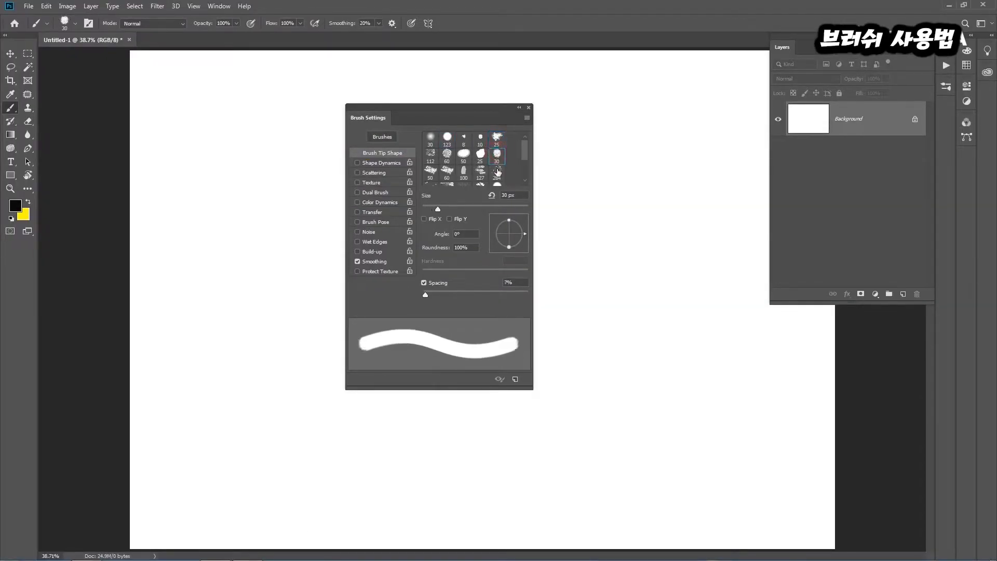
left_click(497, 171)
mouse_move(476, 106)
left_mouse_down()
mouse_move(593, 119)
mouse_move(589, 112)
left_mouse_up()
left_click(565, 151)
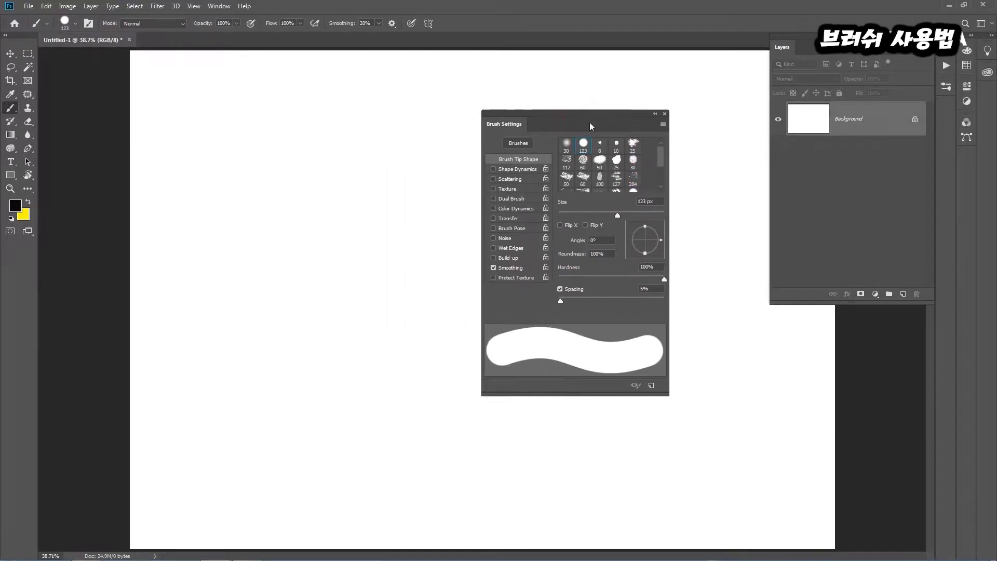
Set the brush size to 43 px, shift the Brush Settings panel and paint a straight black stroke near the canvas's upper edge
mouse_move(618, 215)
left_mouse_down()
mouse_move(565, 216)
mouse_move(606, 216)
mouse_move(581, 216)
left_mouse_up()
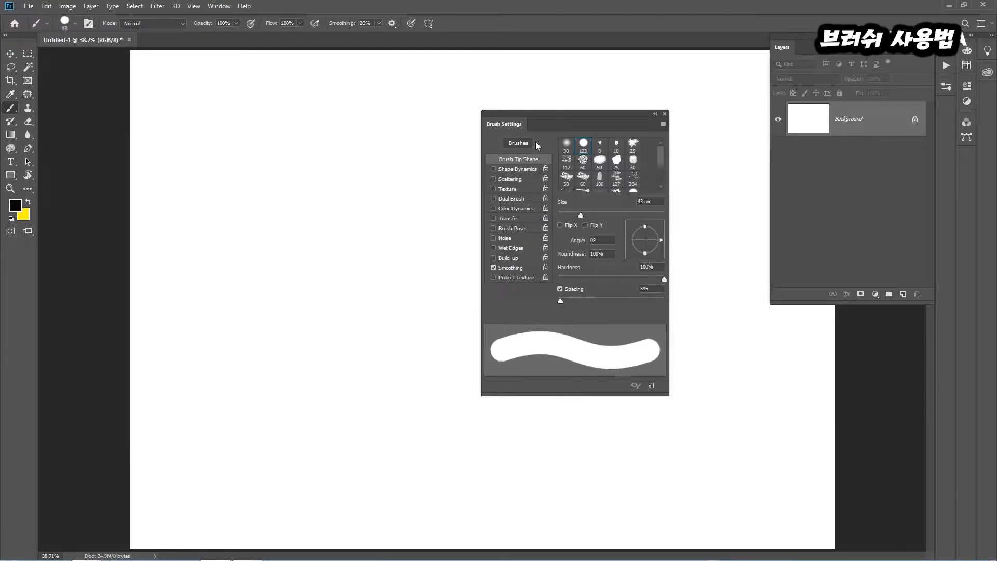
left_click_drag(539, 115, 626, 125)
left_click_drag(196, 84, 657, 91)
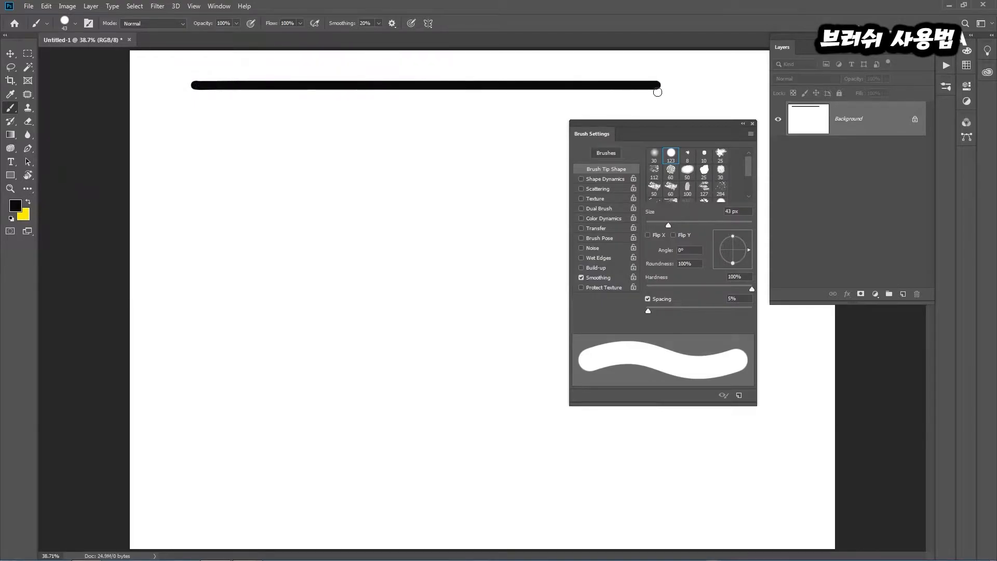
left_click(695, 315)
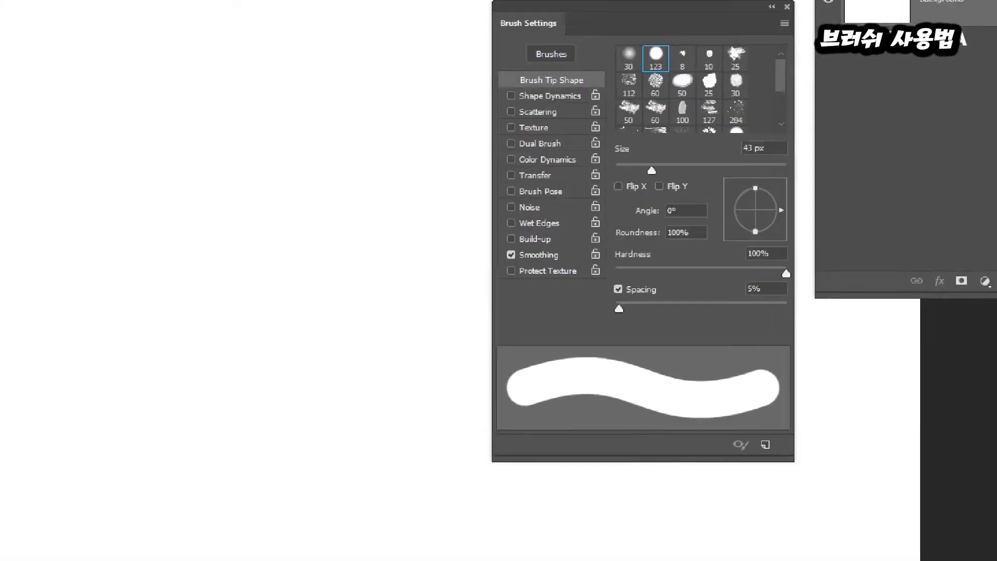
left_click(696, 315)
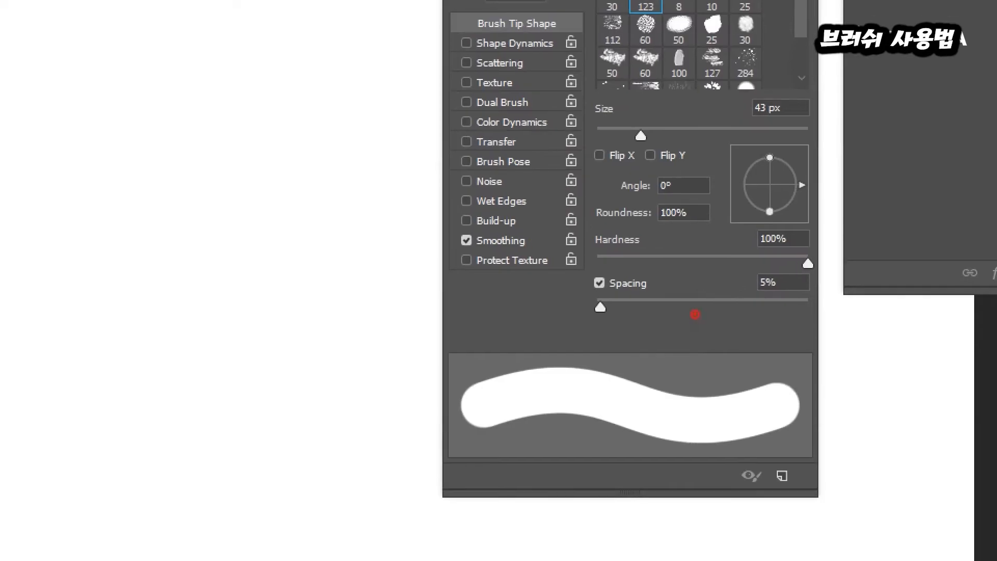
left_click_drag(582, 271, 673, 321)
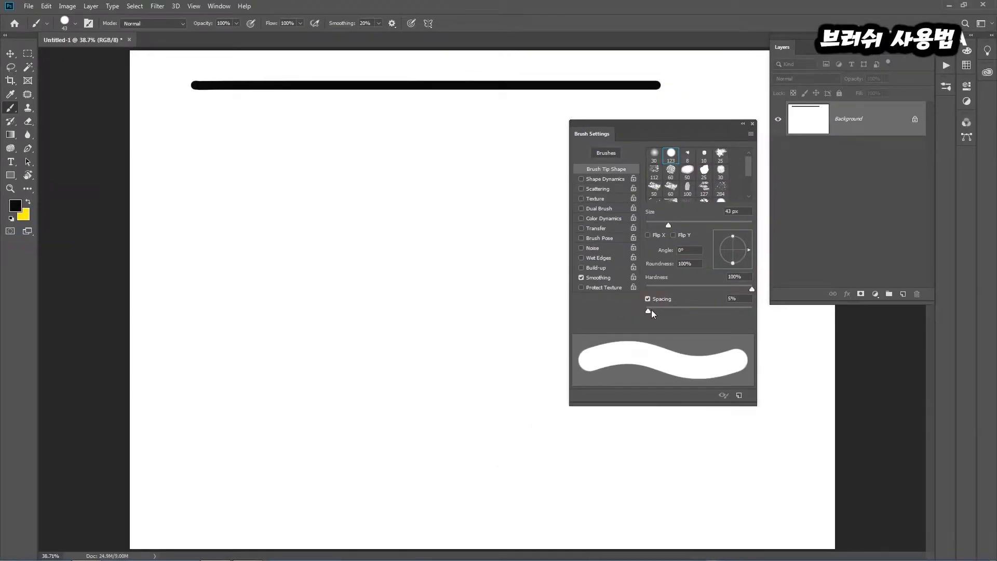
Set the tip spacing to 184%, paint a dotted row below the solid stroke and move the settings panel off its end
left_click_drag(651, 310, 721, 315)
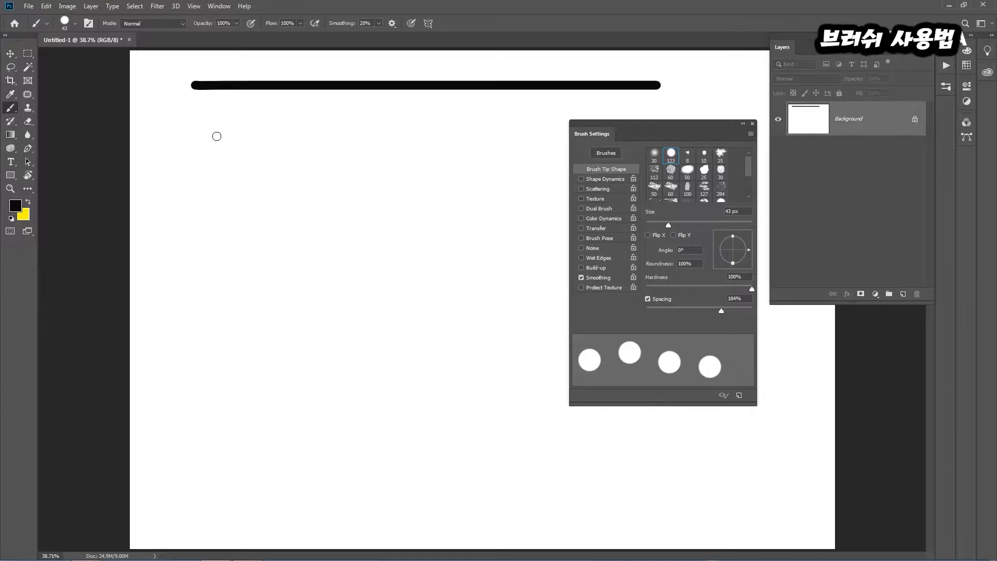
left_click_drag(199, 119, 675, 125)
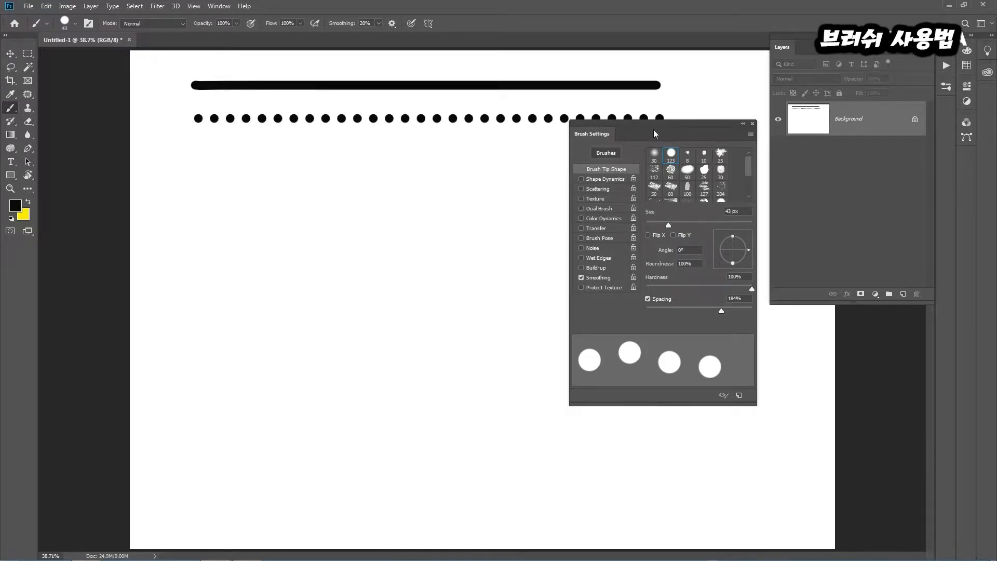
mouse_move(600, 125)
left_mouse_down()
mouse_move(676, 154)
mouse_move(705, 150)
left_mouse_up()
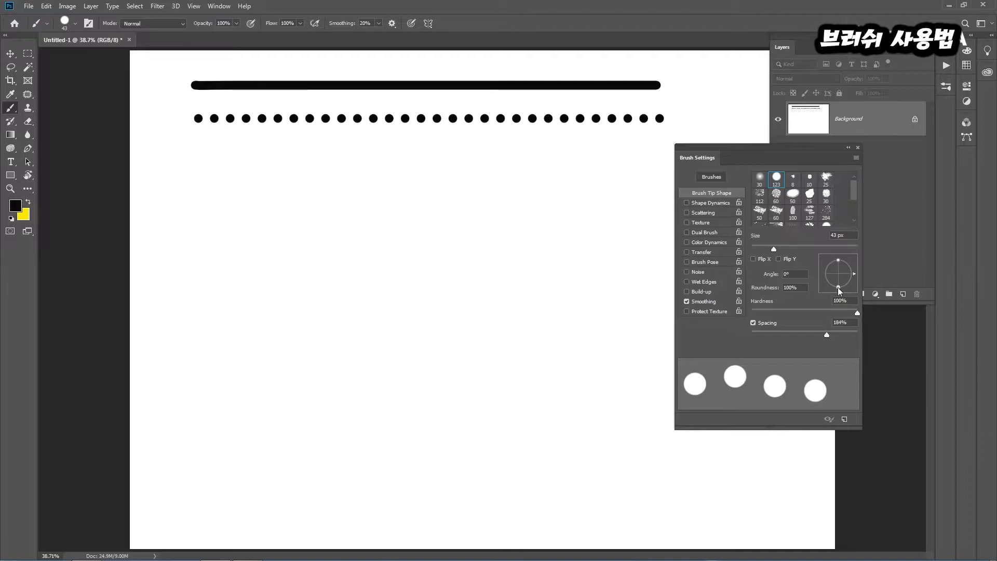
Set the brush tip to a 53° angle and 57% roundness and paint a row of slanted ellipses below the dotted row
left_click_drag(839, 286, 848, 261)
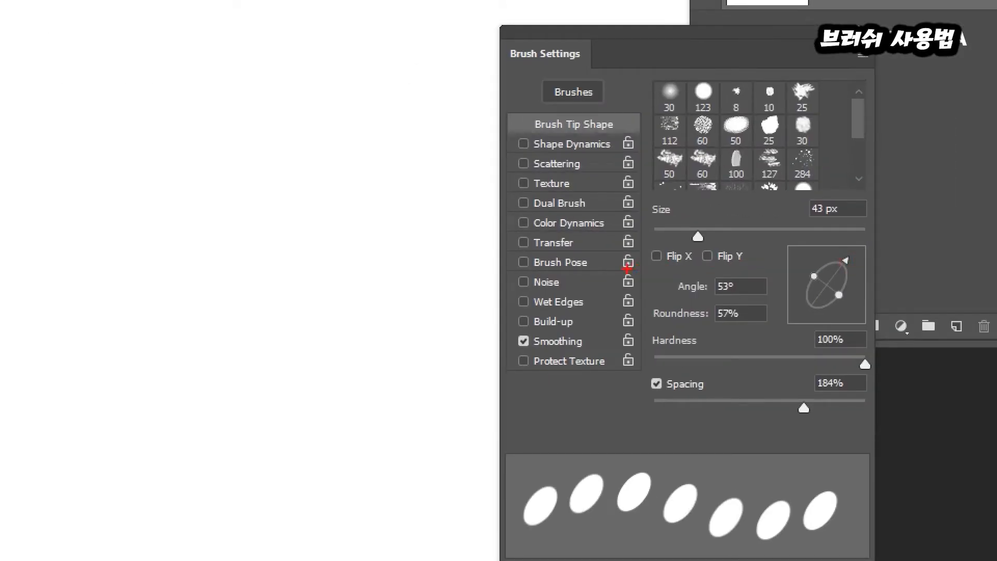
left_click_drag(627, 268, 765, 331)
left_click_drag(784, 243, 876, 330)
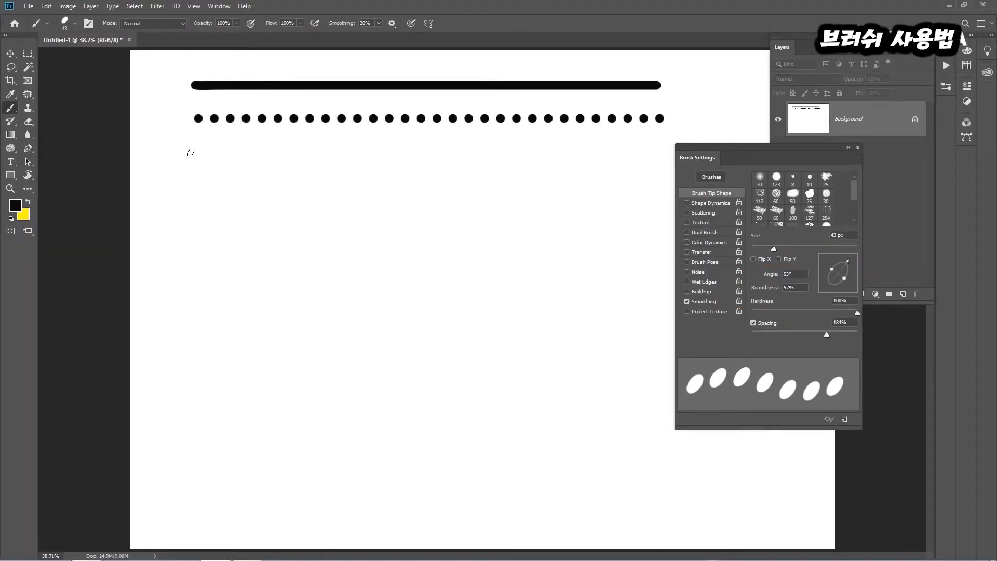
left_click(190, 152)
left_click_drag(191, 152, 566, 163)
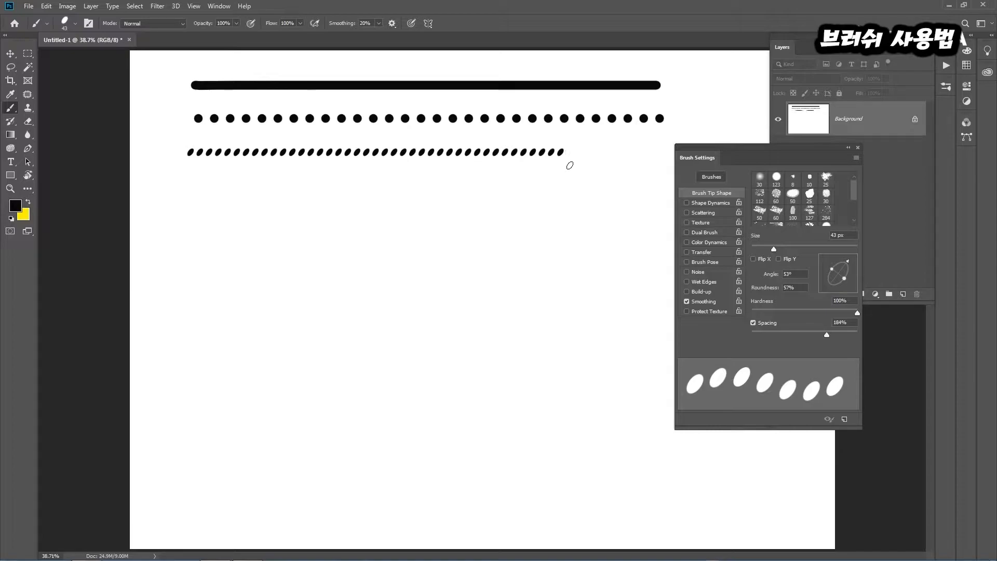
Enable Shape Dynamics for the brush and set Size Jitter to 72%
left_click(721, 204)
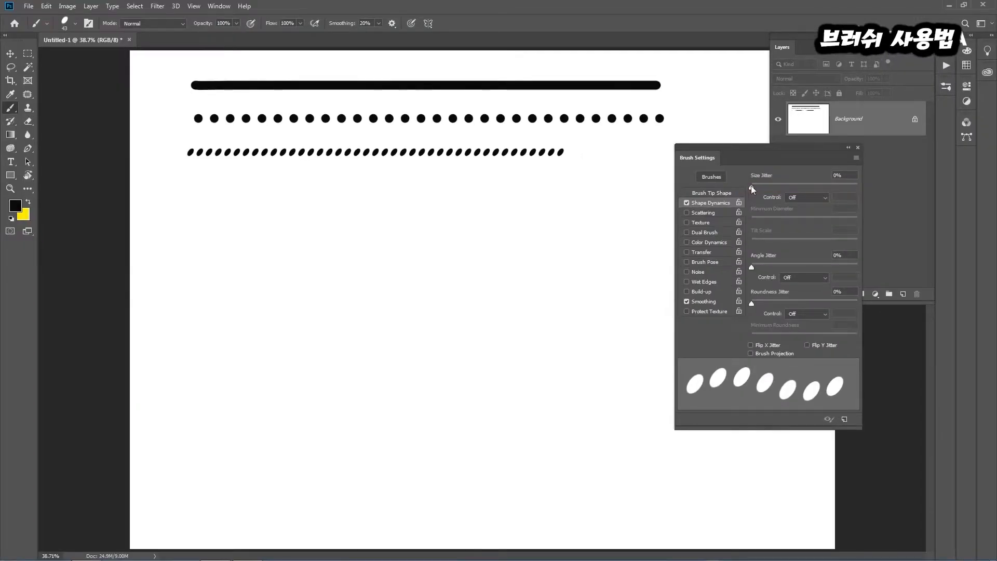
mouse_move(717, 187)
left_mouse_down()
mouse_move(870, 206)
mouse_move(828, 196)
left_mouse_up()
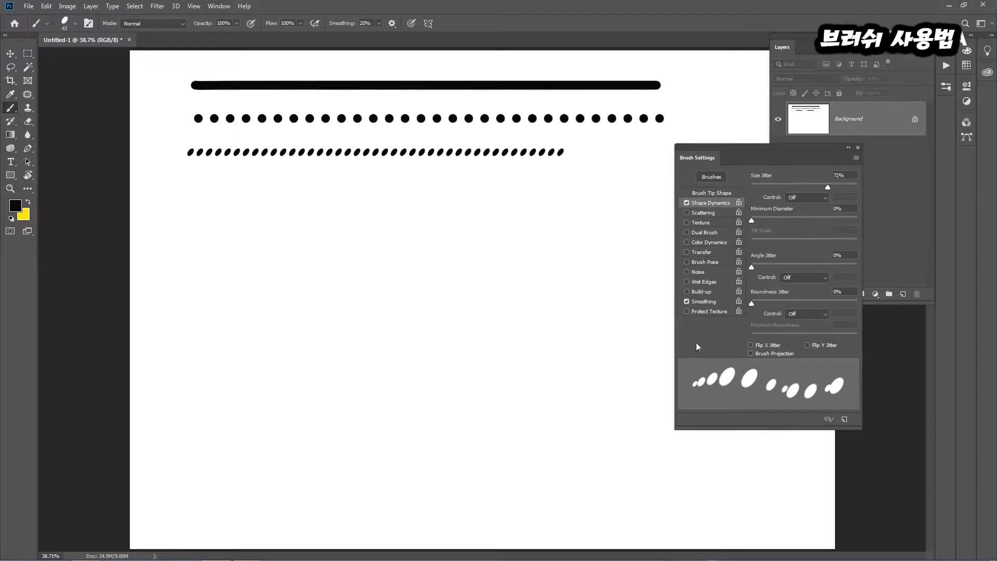
mouse_move(629, 338)
left_mouse_down()
mouse_move(670, 381)
mouse_move(689, 385)
left_mouse_up()
key("ctrl+z")
mouse_move(620, 342)
left_mouse_down()
mouse_move(720, 385)
mouse_move(695, 394)
left_mouse_up()
key("Escape")
Enlarge the brush to 150 px and paint a size-jittered row below the slanted ellipses
key("bracketright")
key("bracketright")
key("bracketright")
key("bracketright")
key("bracketright")
key("bracketright")
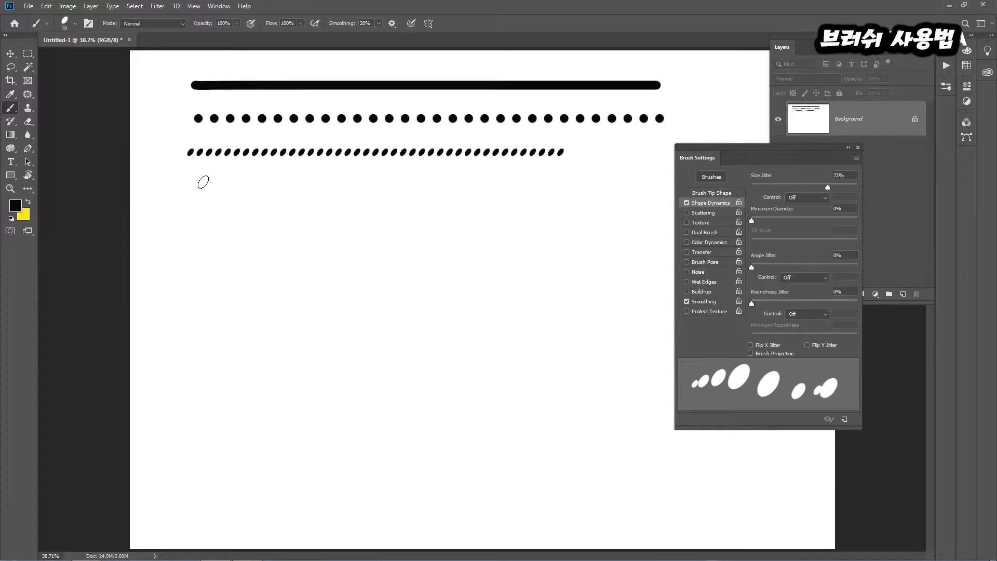
key("bracketright")
key("bracketright")
key("bracketright")
key("bracketright")
key("bracketright")
left_click_drag(186, 192, 675, 193)
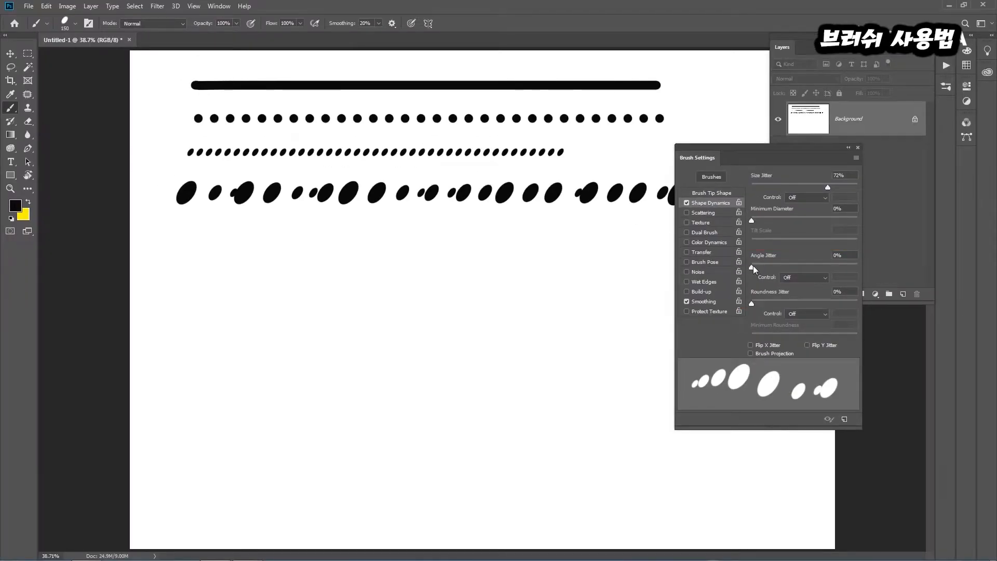
Set Angle Jitter to 82% and paint a fifth row with randomly rotated ellipses
left_click_drag(753, 266, 838, 272)
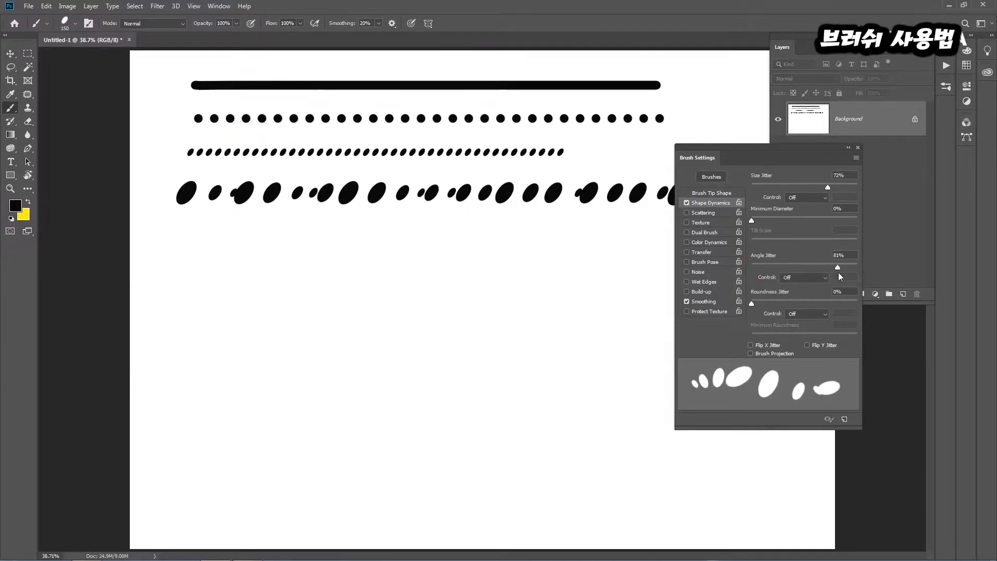
left_click_drag(178, 254, 663, 254)
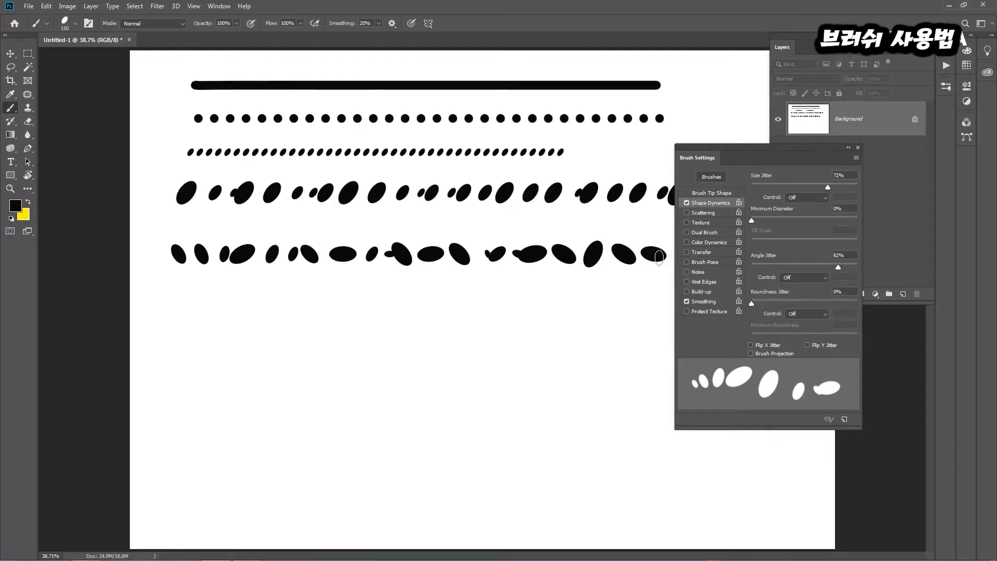
Enable Scattering with Scatter at 475%, paint a scattered row under the fifth one and reposition the settings panel
left_click(711, 214)
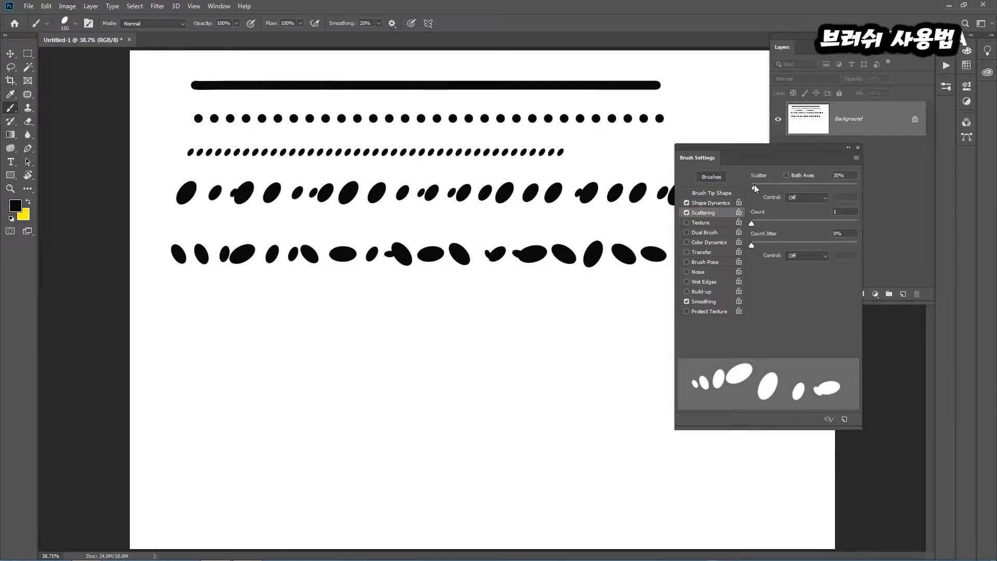
mouse_move(750, 157)
left_mouse_down()
mouse_move(778, 186)
mouse_move(795, 186)
mouse_move(755, 188)
mouse_move(821, 186)
mouse_move(772, 186)
mouse_move(802, 186)
left_mouse_up()
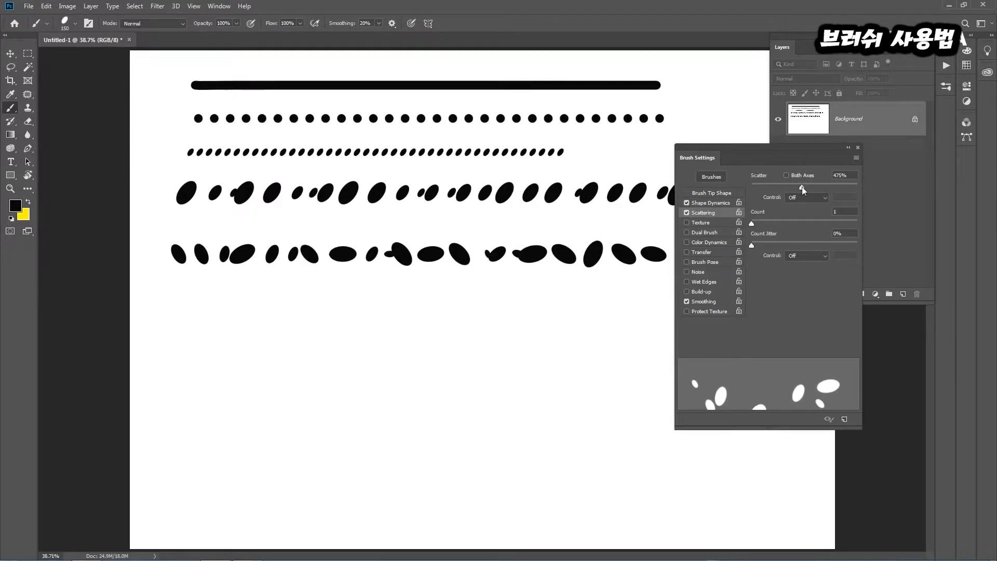
left_click_drag(167, 331, 679, 340)
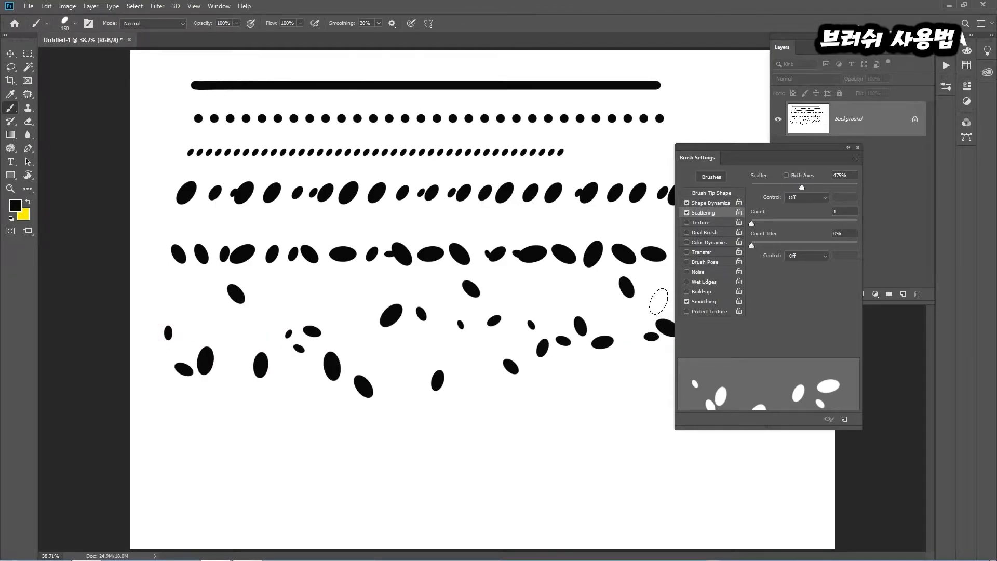
left_click_drag(691, 152, 763, 147)
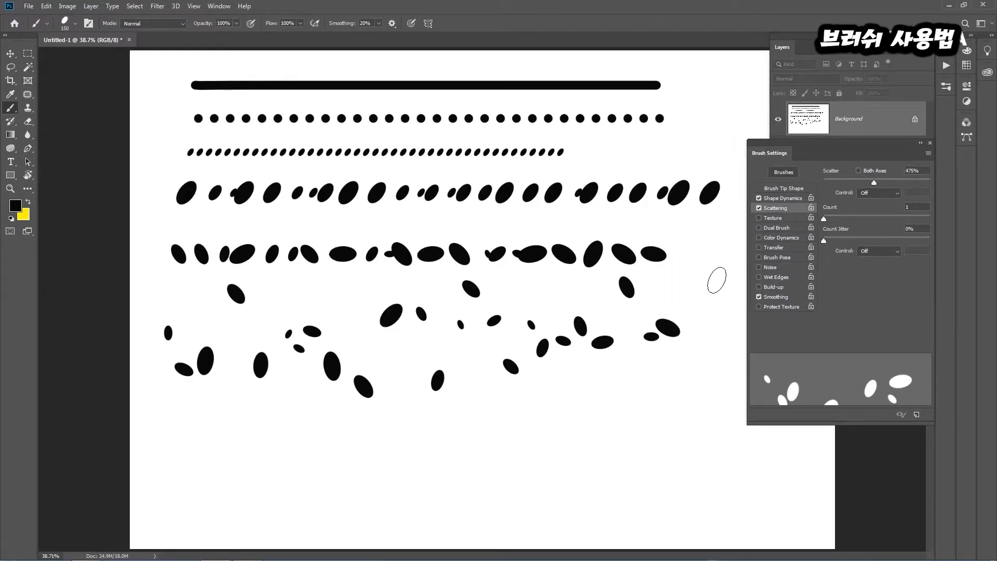
left_click_drag(779, 147, 632, 140)
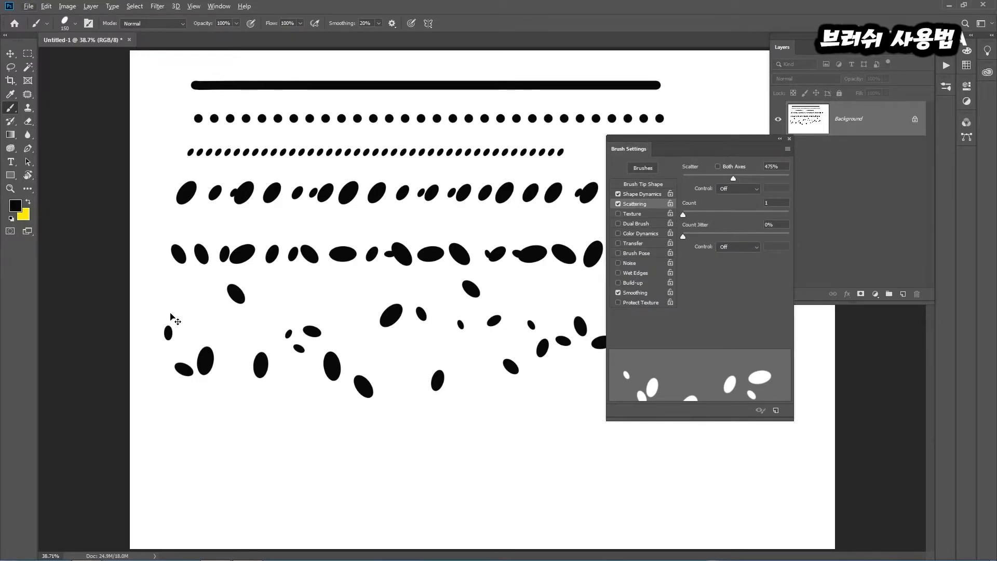
mouse_move(165, 341)
left_mouse_down()
mouse_move(173, 303)
mouse_move(167, 372)
left_mouse_up()
left_click_drag(187, 301, 178, 391)
left_click_drag(202, 295, 195, 413)
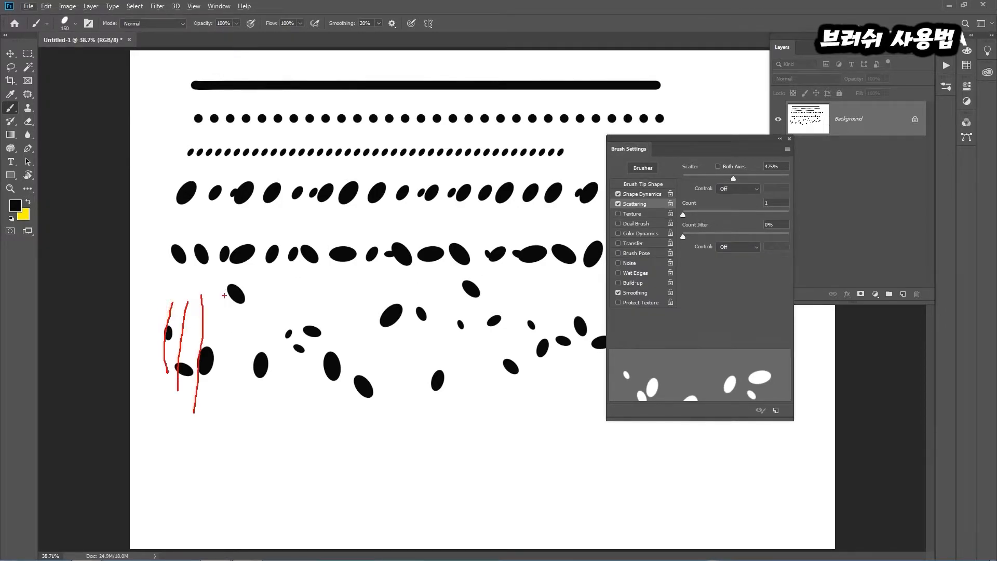
left_click_drag(234, 267, 224, 403)
left_click_drag(264, 300, 256, 406)
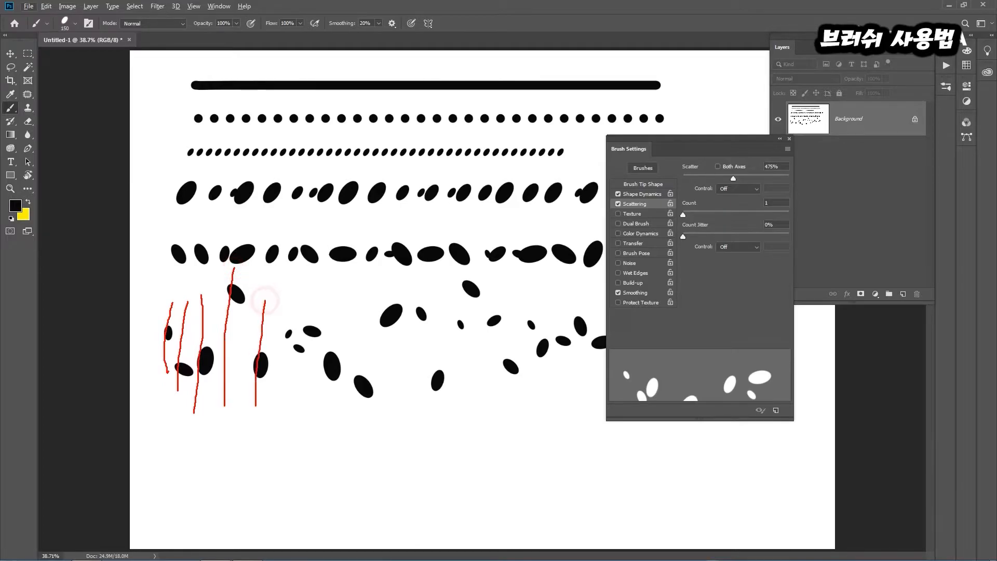
key("Escape")
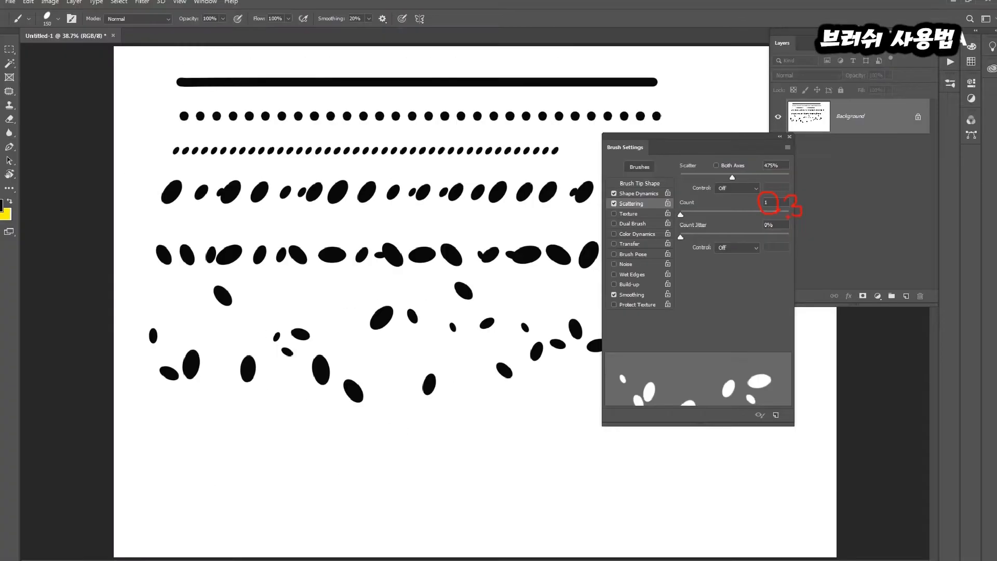
key("Escape")
Set the scattering Count to 3 and Scatter to 583% and paint a dense scattered stroke across the lower canvas
type("3")
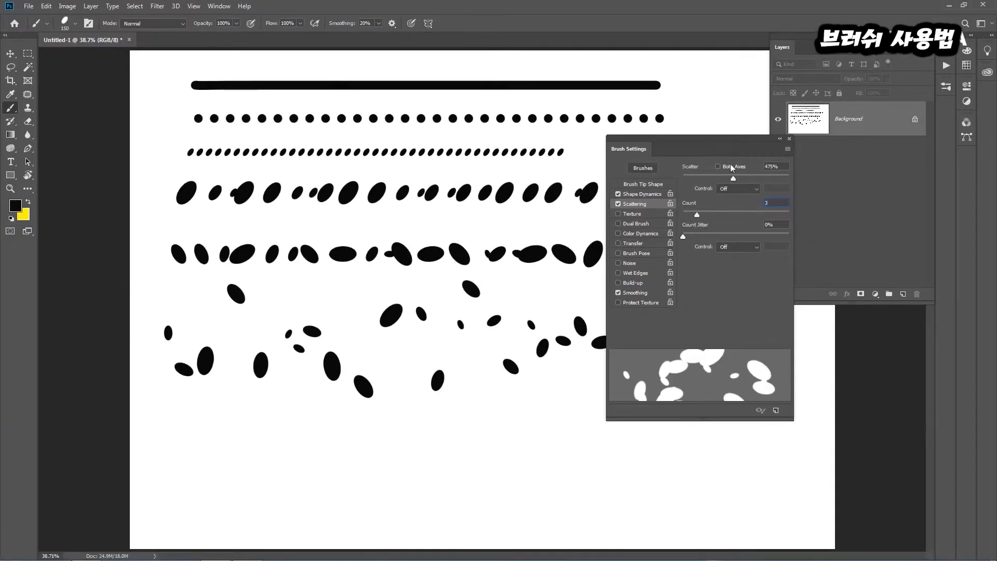
key("ctrl+z")
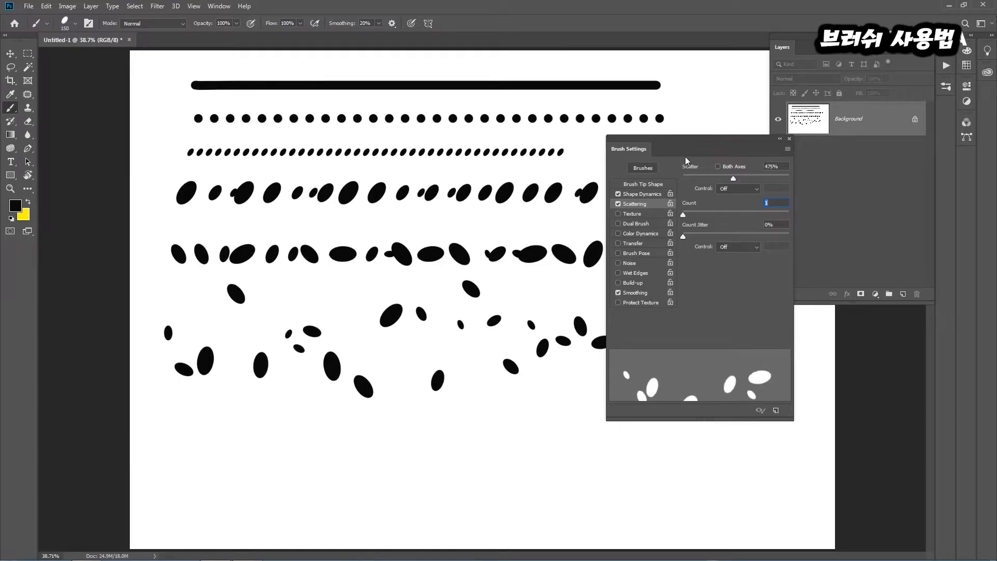
type("3")
left_click_drag(679, 151, 804, 189)
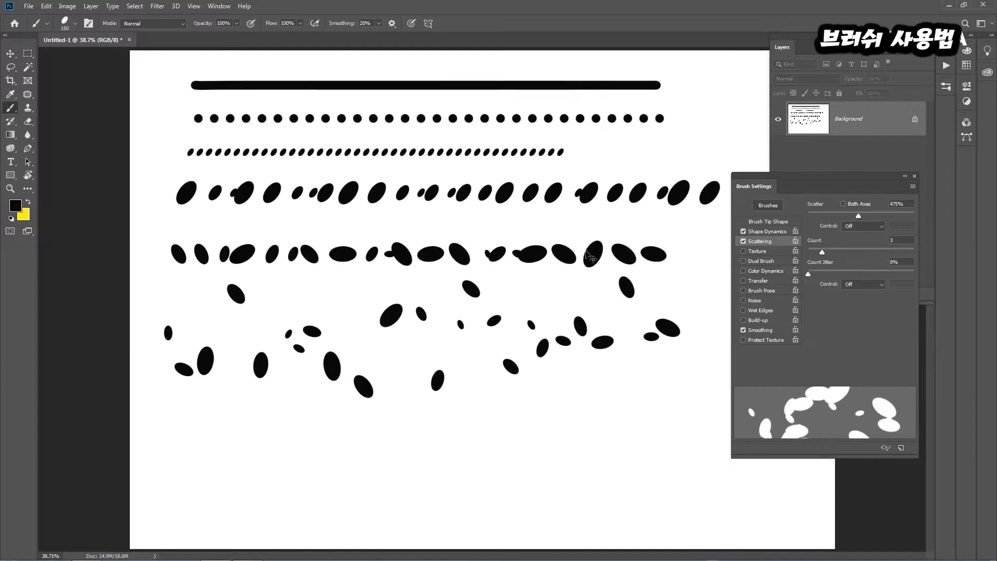
left_click_drag(858, 215, 869, 216)
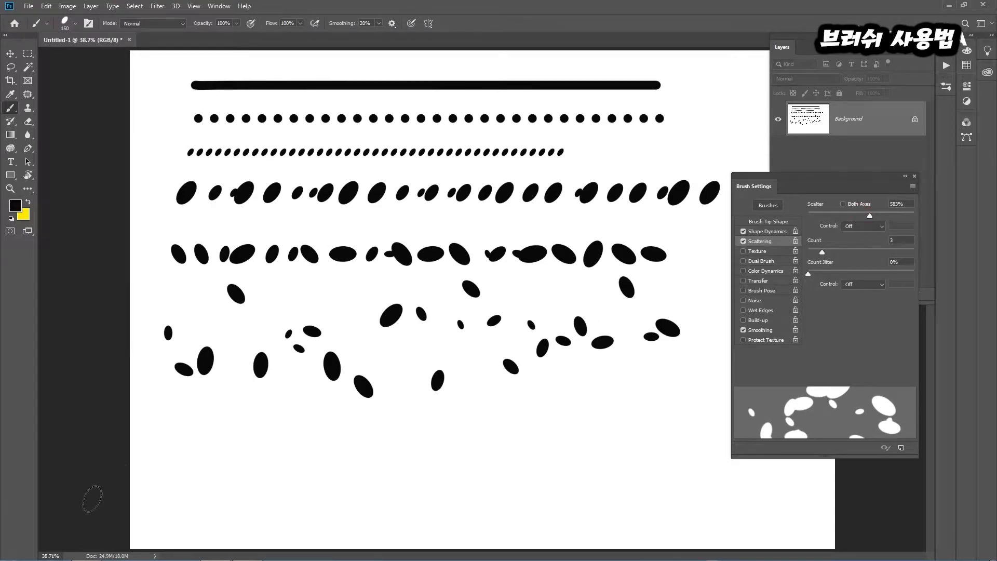
mouse_move(158, 475)
left_mouse_down()
mouse_move(769, 472)
mouse_move(749, 481)
left_mouse_up()
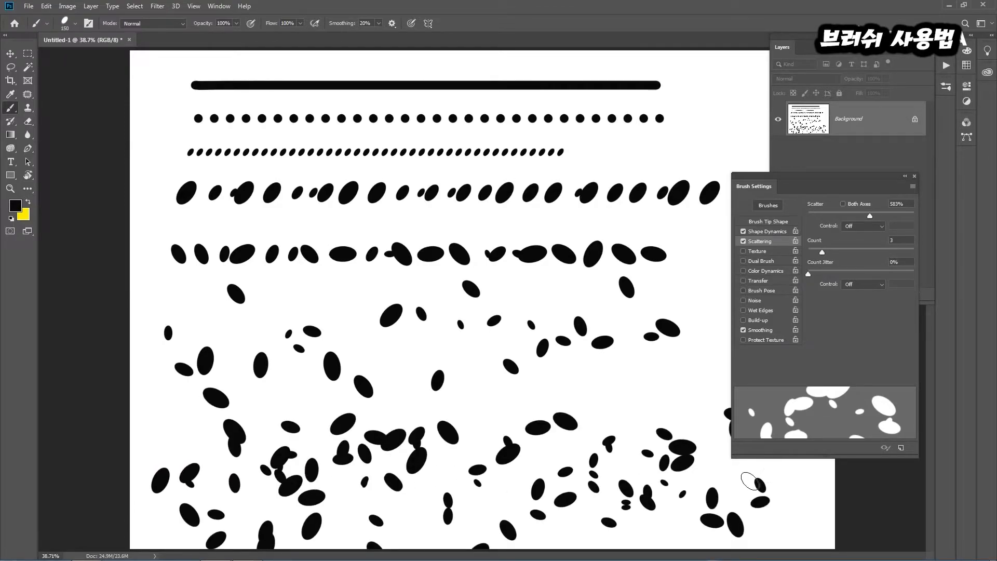
mouse_move(419, 416)
left_mouse_down()
mouse_move(406, 454)
mouse_move(418, 472)
mouse_move(425, 422)
left_mouse_up()
mouse_move(568, 406)
left_mouse_down()
mouse_move(556, 435)
mouse_move(569, 507)
mouse_move(586, 461)
mouse_move(571, 407)
mouse_move(523, 498)
mouse_move(530, 523)
mouse_move(543, 425)
left_mouse_up()
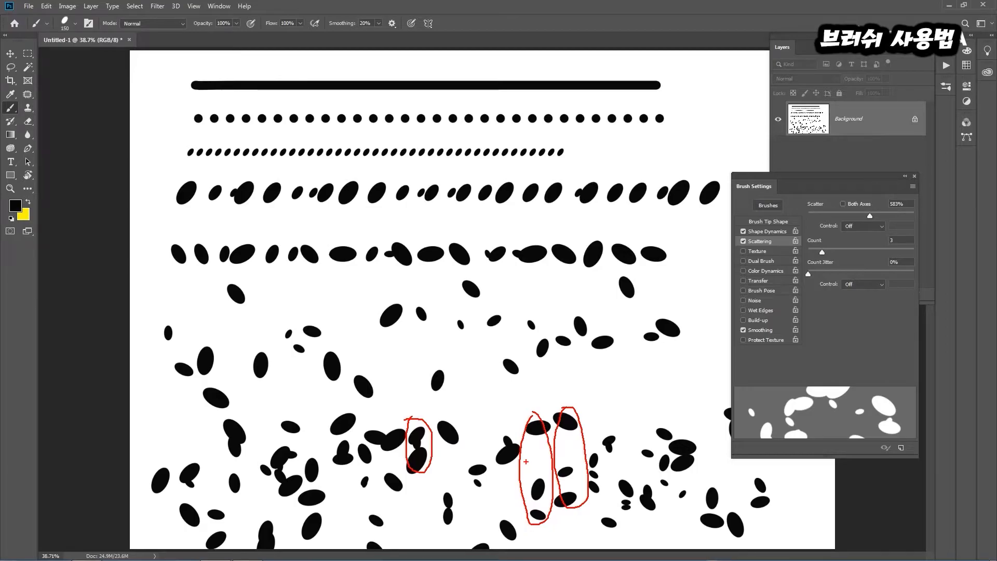
key("Escape")
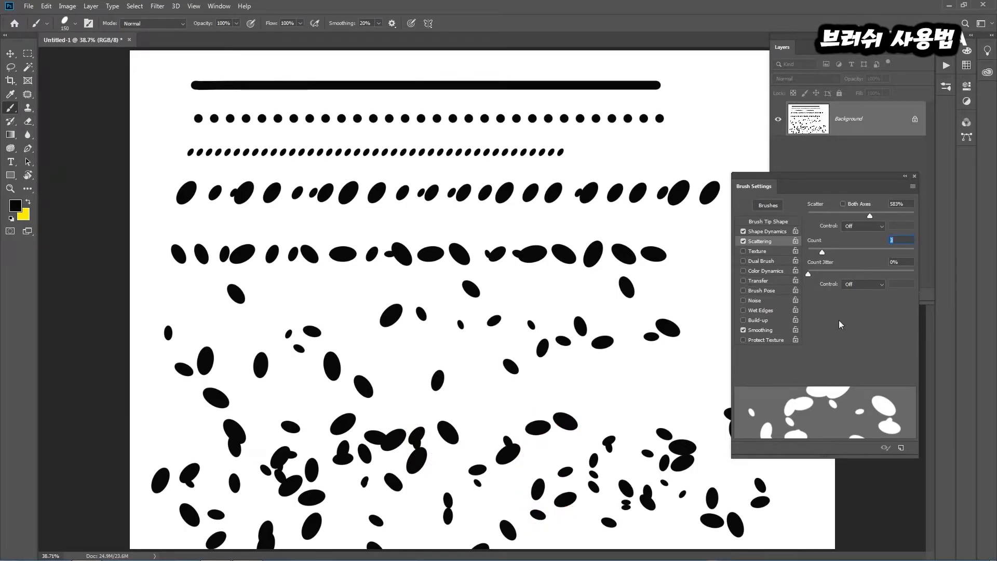
Set the scattering Count to 1 and reduce Scatter to 245%
type("1")
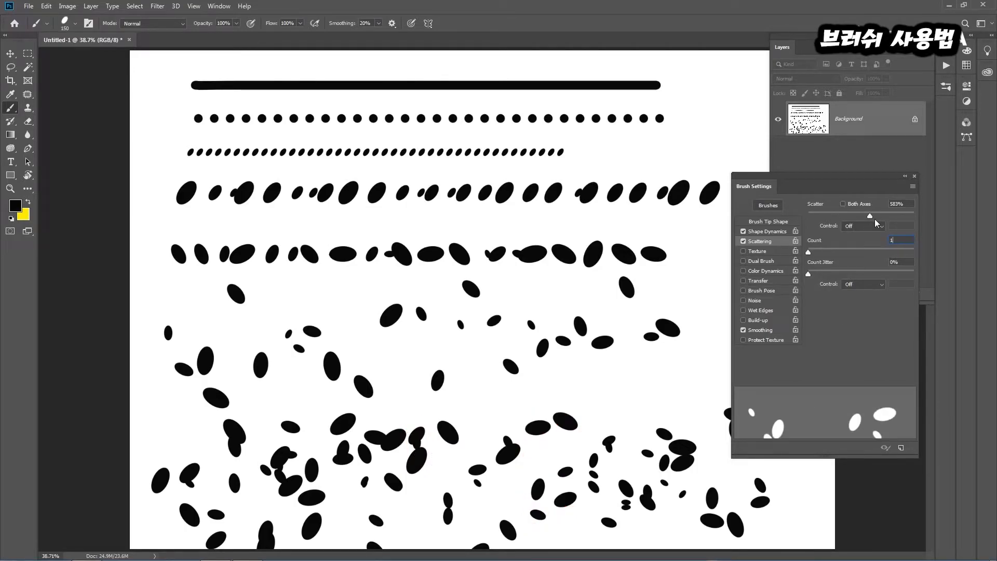
left_click_drag(870, 215, 834, 214)
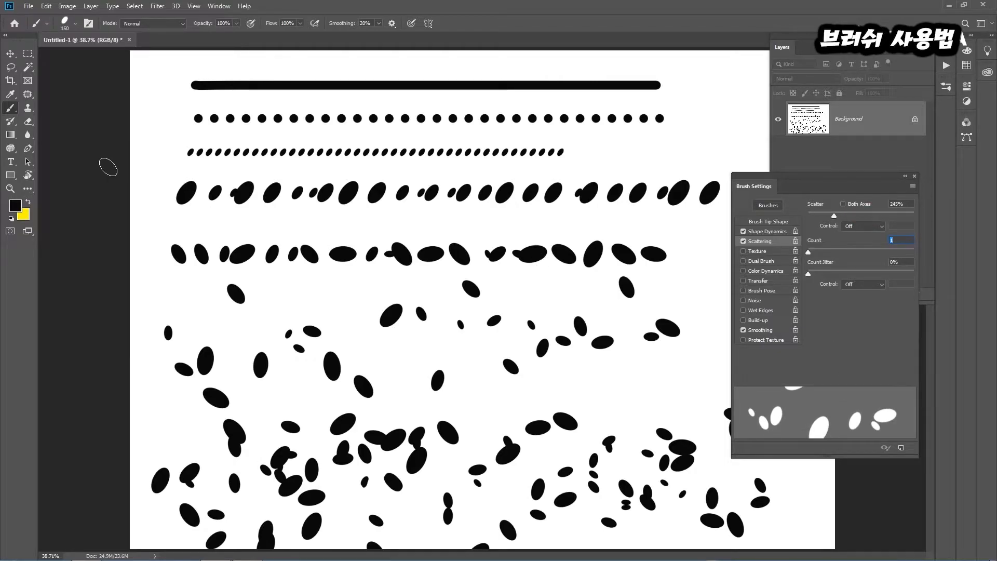
Change the background color to near-white fffffe
left_click(24, 215)
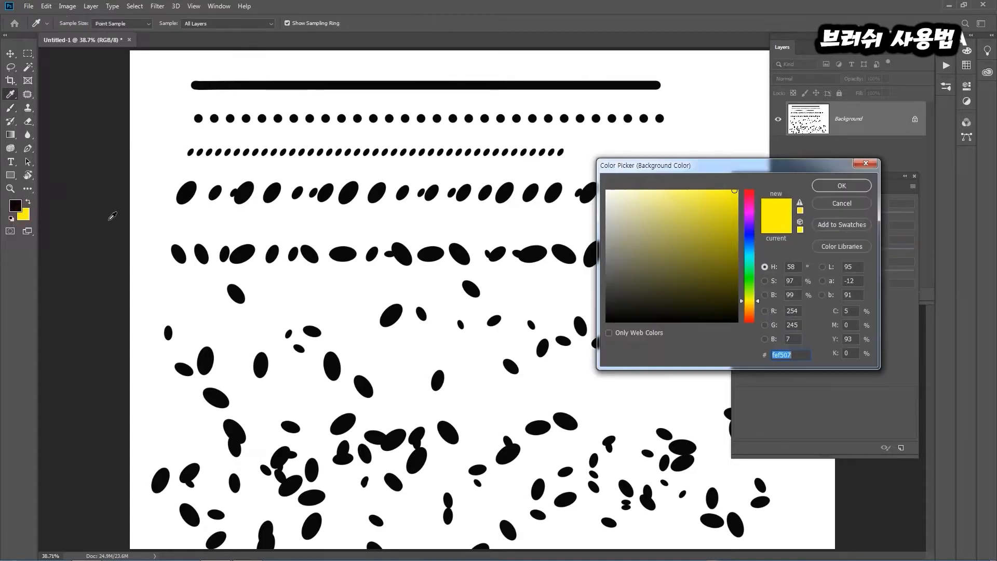
left_click(606, 190)
left_click(839, 186)
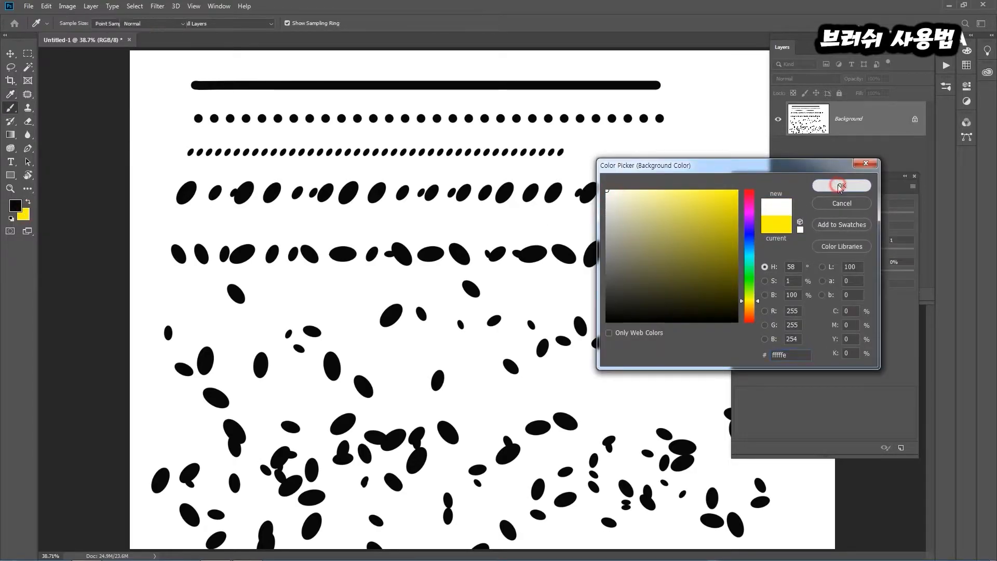
Fill the canvas with the background color, enable Texture for the brush and choose the dotted pattern
key("ctrl+BackSpace")
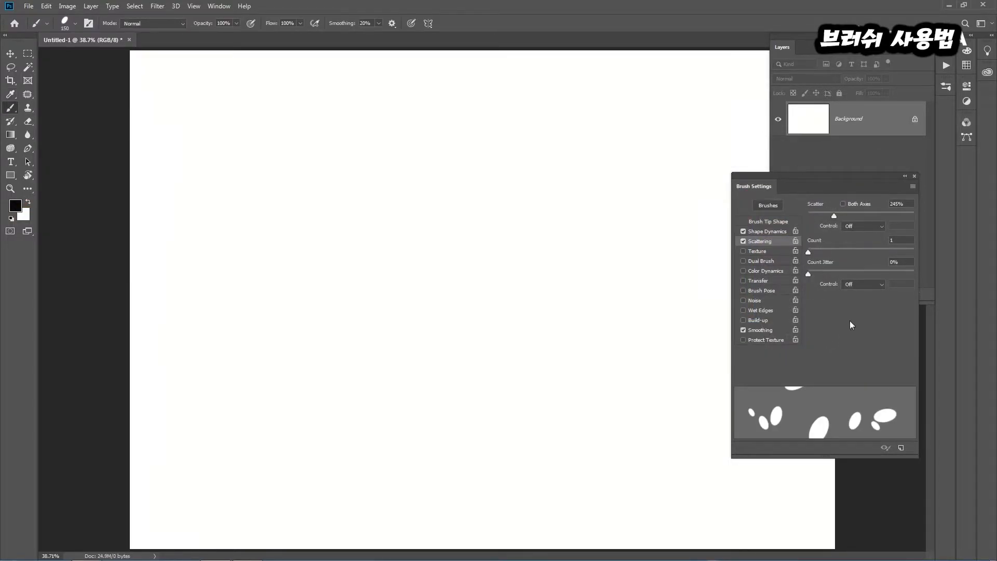
left_click(754, 252)
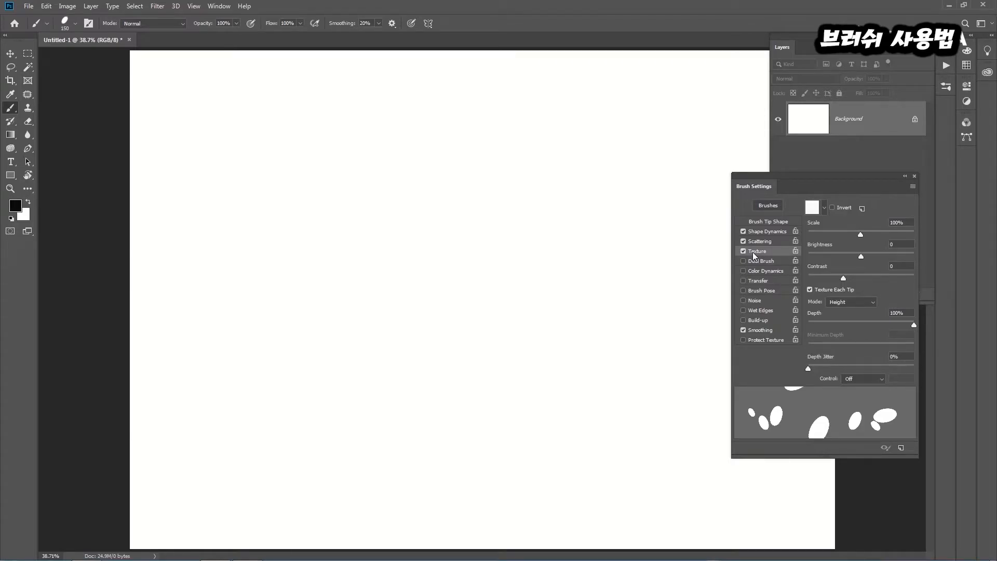
left_click_drag(817, 176, 575, 107)
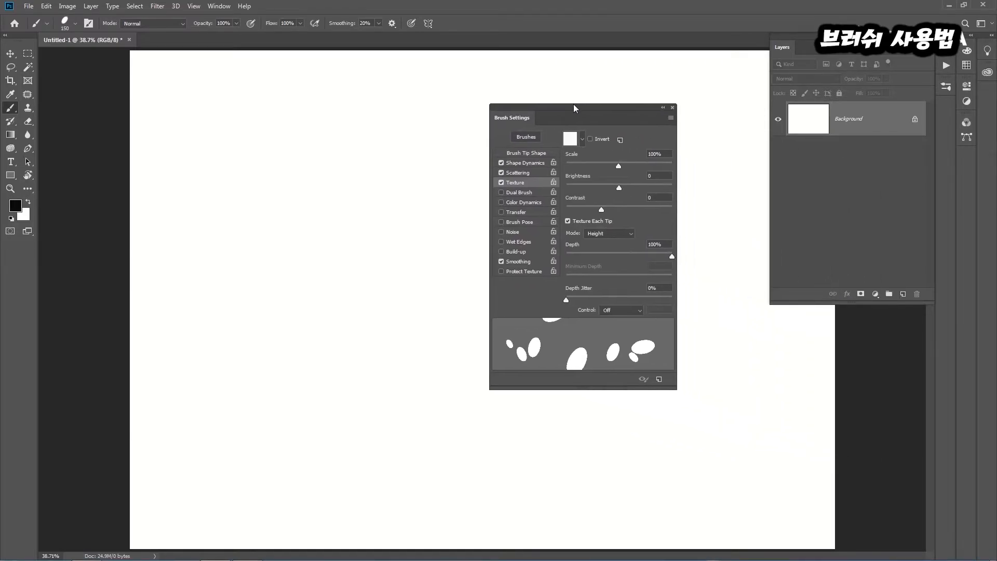
left_click(582, 140)
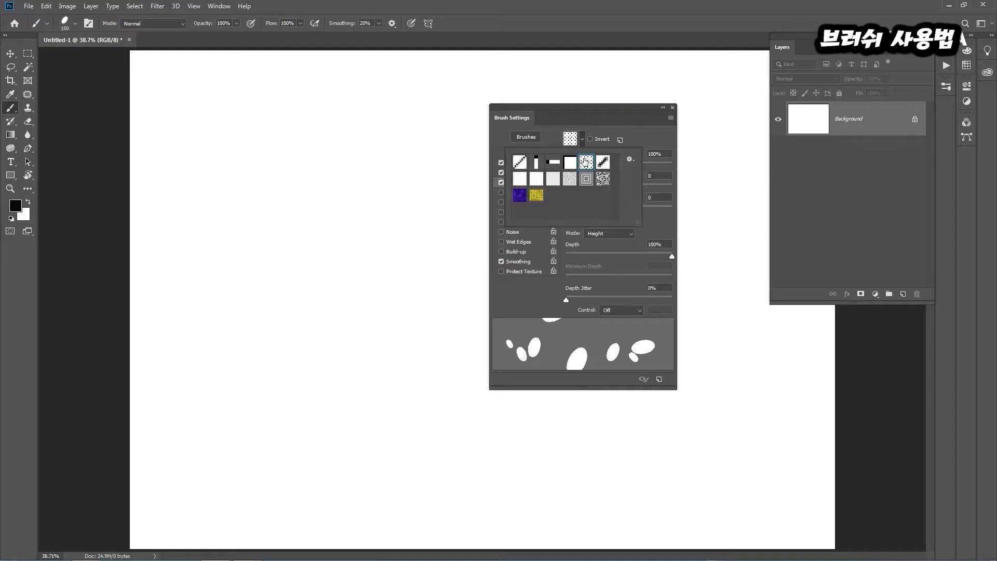
left_click(603, 163)
left_click(603, 180)
key("Escape")
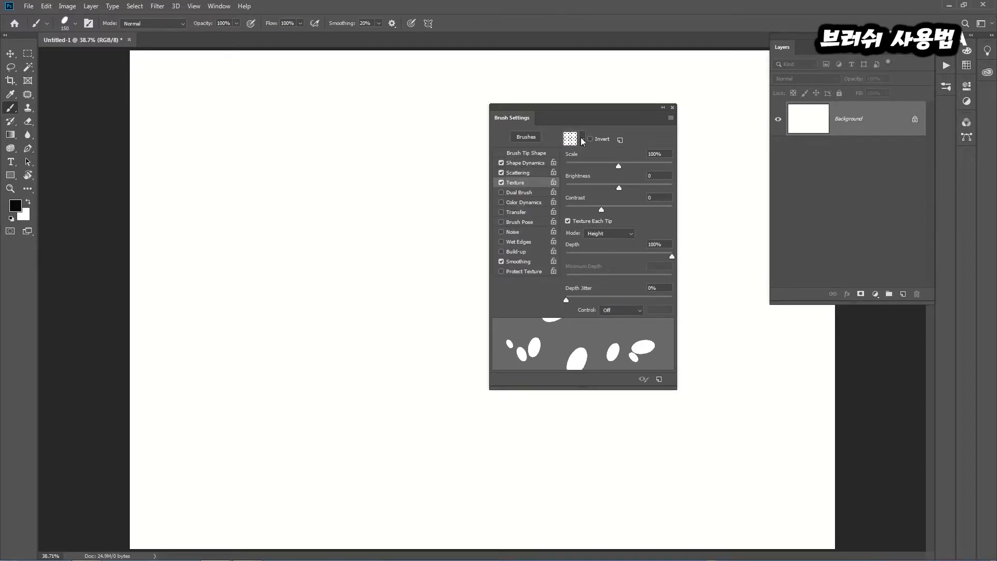
Set the texture mode to Multiply and paint a winding scattered stroke from the canvas's upper left to lower right
left_click(630, 232)
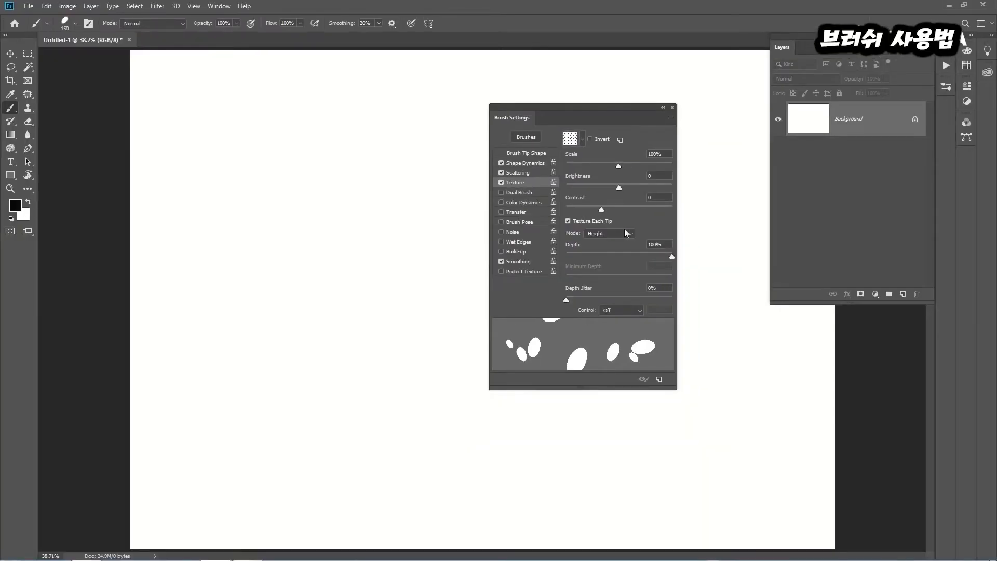
left_click(619, 233)
left_click(580, 251)
left_click_drag(602, 107, 644, 102)
mouse_move(278, 141)
left_mouse_down()
mouse_move(200, 247)
mouse_move(297, 209)
mouse_move(385, 215)
mouse_move(238, 341)
mouse_move(461, 318)
mouse_move(341, 445)
mouse_move(543, 476)
mouse_move(524, 513)
mouse_move(629, 482)
mouse_move(651, 460)
left_mouse_up()
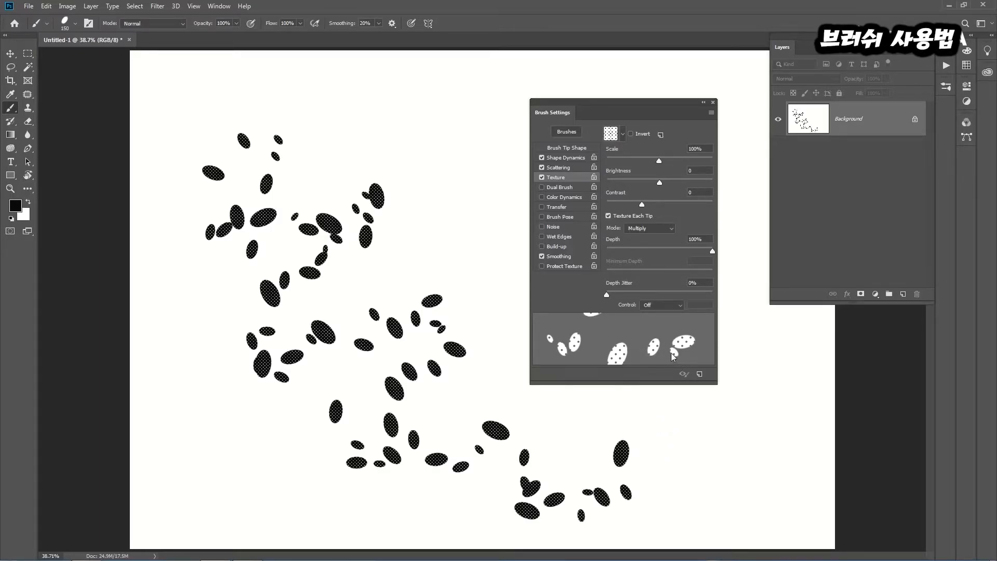
Enable Dual Brush with the 127 tip at size 108 px and 82% spacing, keeping the Multiply mode
left_click(551, 188)
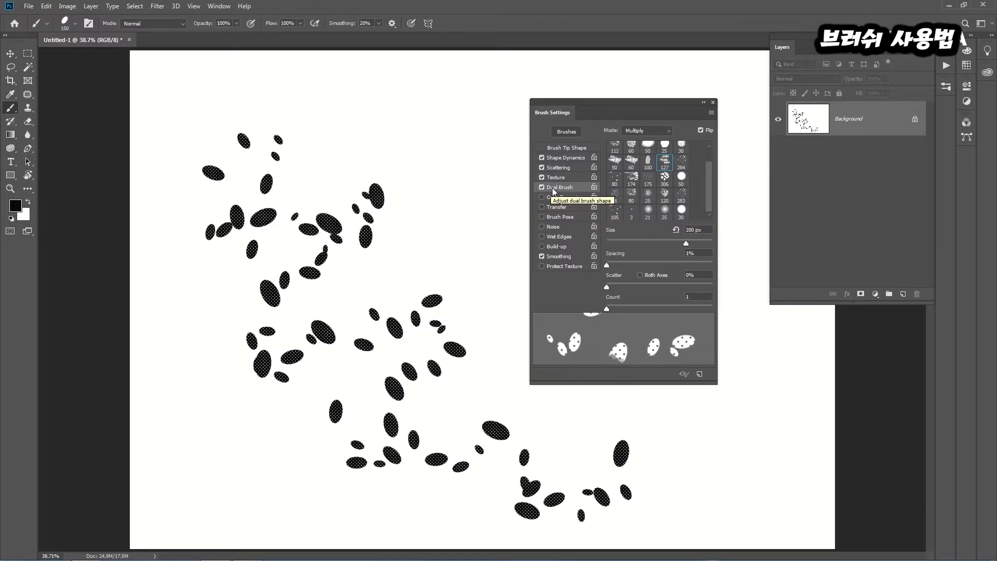
left_click(664, 164)
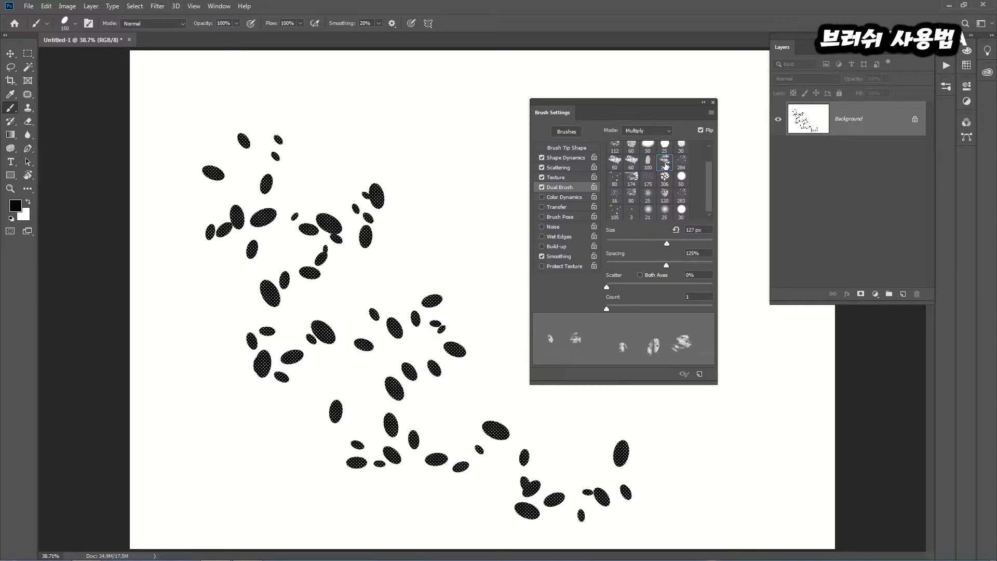
mouse_move(669, 242)
left_mouse_down()
mouse_move(679, 242)
mouse_move(656, 244)
mouse_move(664, 265)
mouse_move(634, 268)
mouse_move(652, 266)
left_mouse_up()
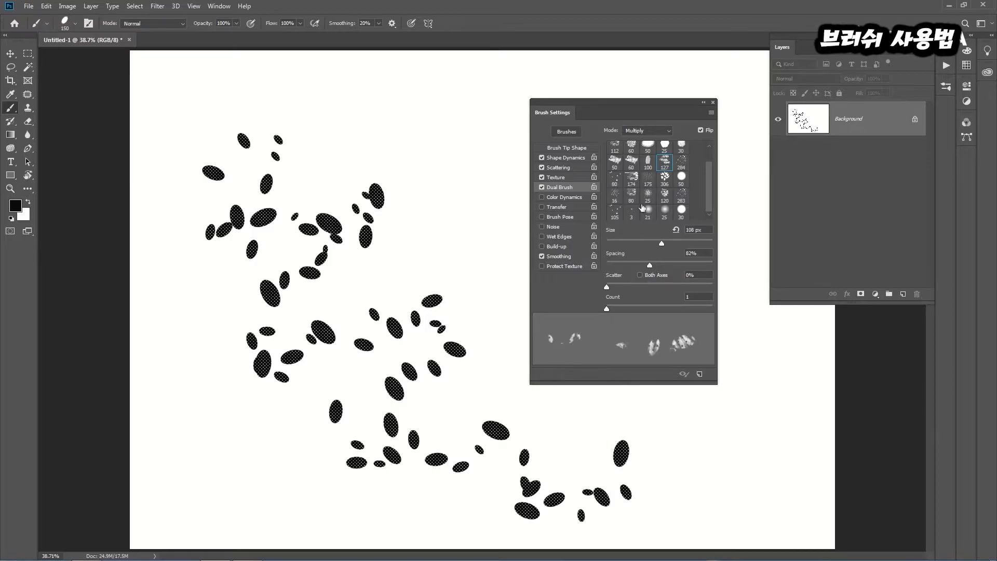
left_click(660, 130)
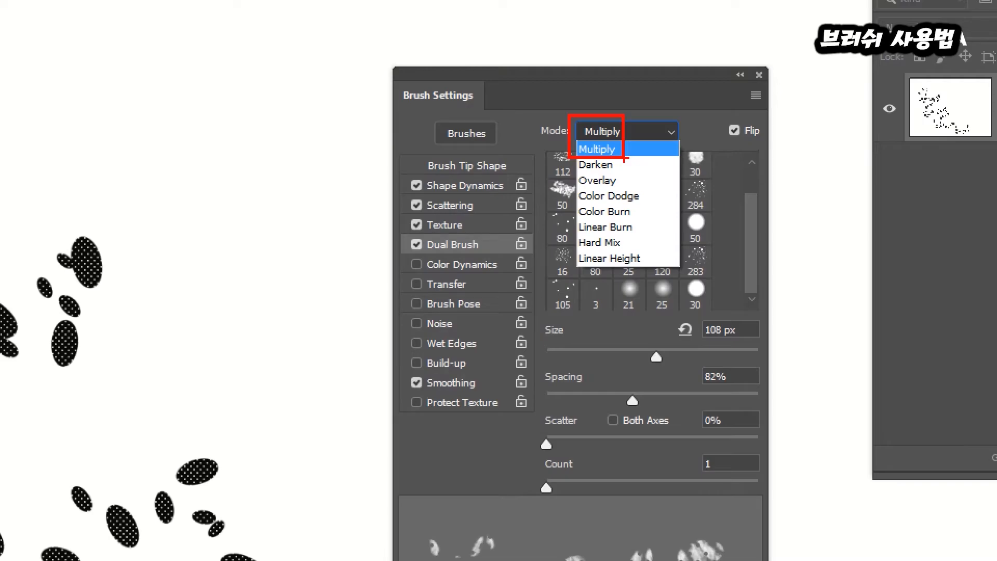
key("Escape")
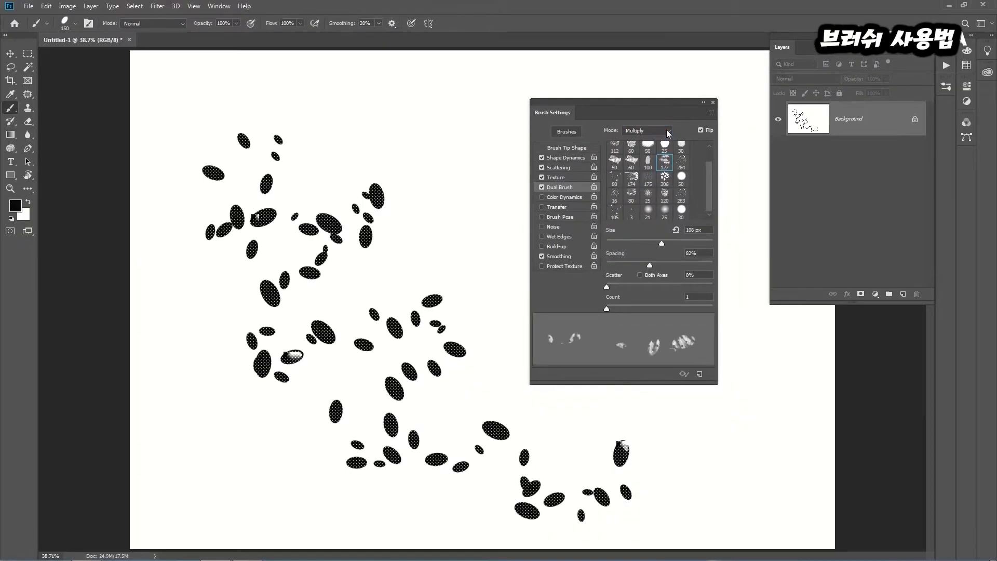
Set the dual brush size to 159 px and paint a scattered stroke down the canvas's right half
left_click_drag(661, 243, 675, 243)
left_click_drag(609, 102, 719, 109)
mouse_move(450, 102)
left_mouse_down()
mouse_move(538, 136)
mouse_move(462, 206)
mouse_move(565, 217)
mouse_move(470, 269)
mouse_move(561, 301)
mouse_move(508, 362)
mouse_move(588, 377)
mouse_move(587, 425)
mouse_move(719, 461)
mouse_move(618, 558)
left_mouse_up()
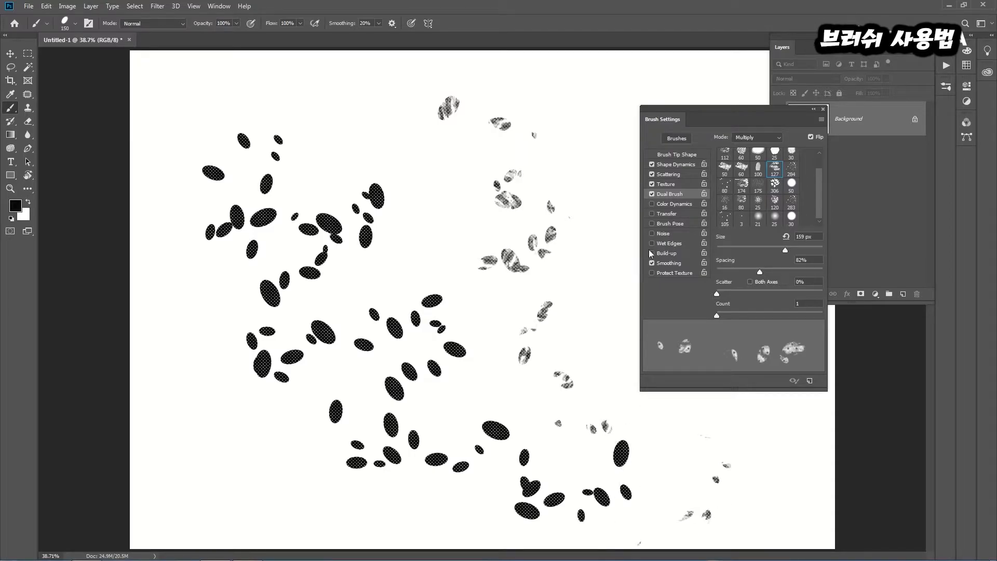
Enable Color Dynamics for the brush and fill the canvas with the background color
left_click_drag(678, 110, 572, 101)
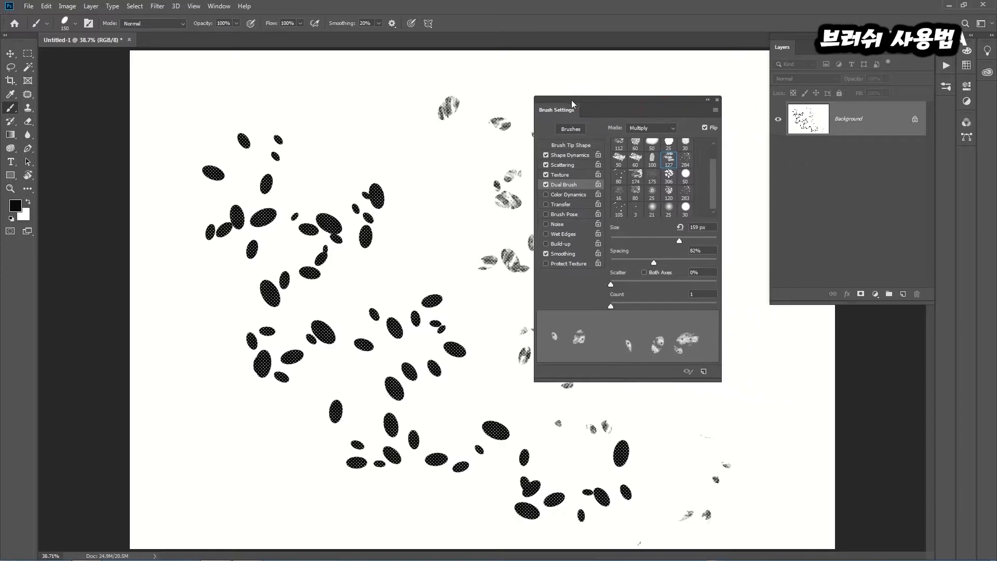
left_click(559, 195)
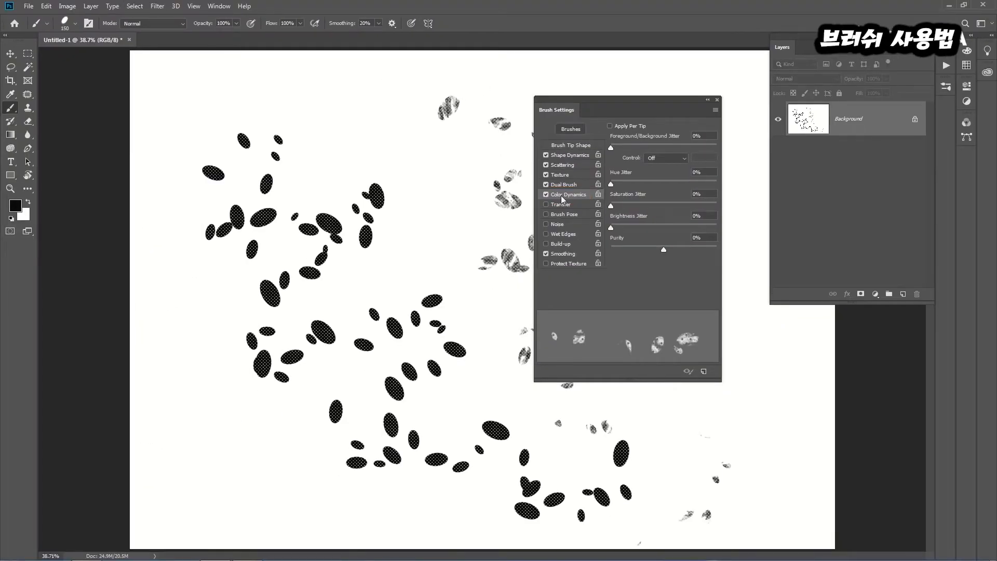
key("ctrl+Delete")
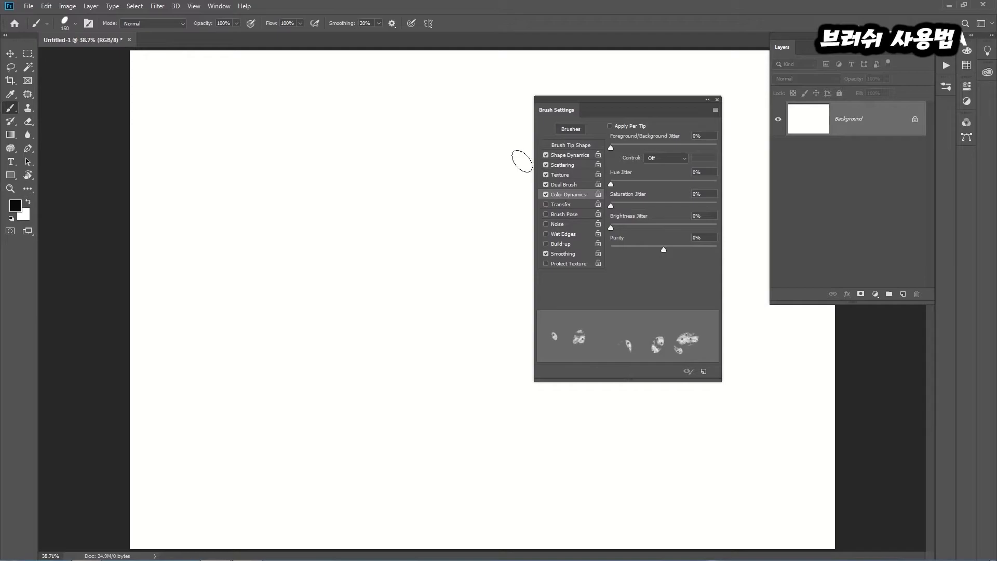
Set the foreground color to bright red and the background color to yellow f4ec07
left_click(15, 206)
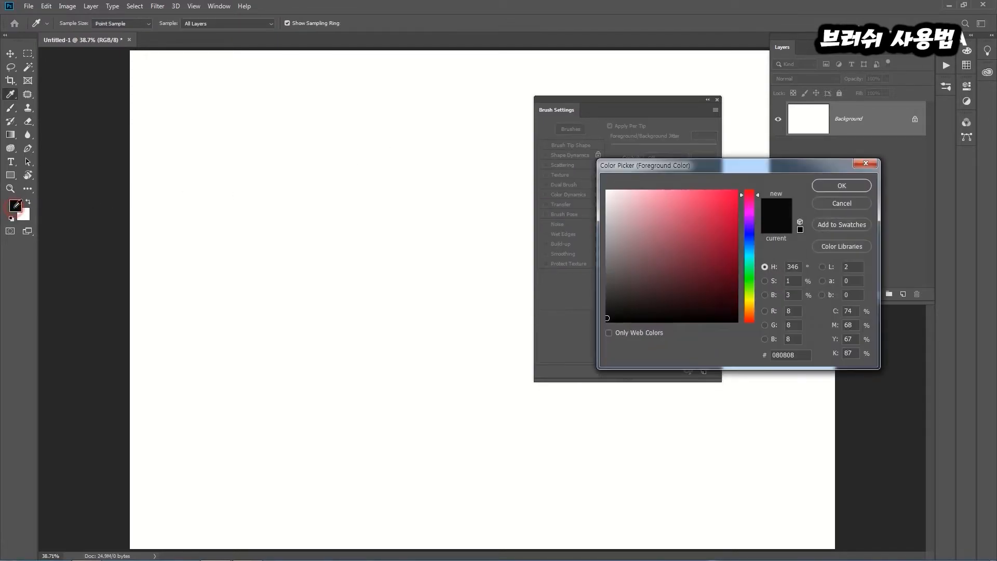
left_click(728, 192)
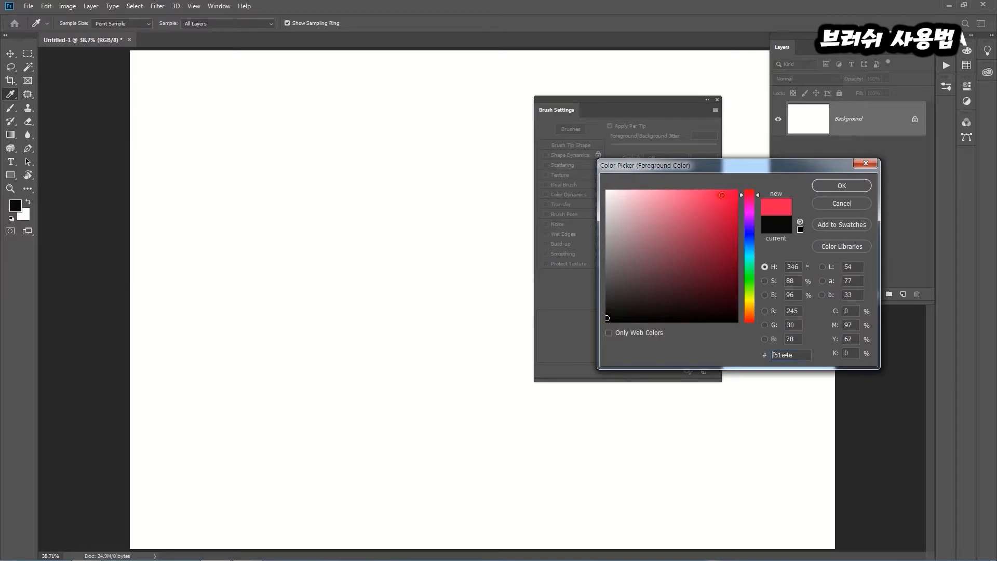
left_click(838, 186)
left_click(23, 214)
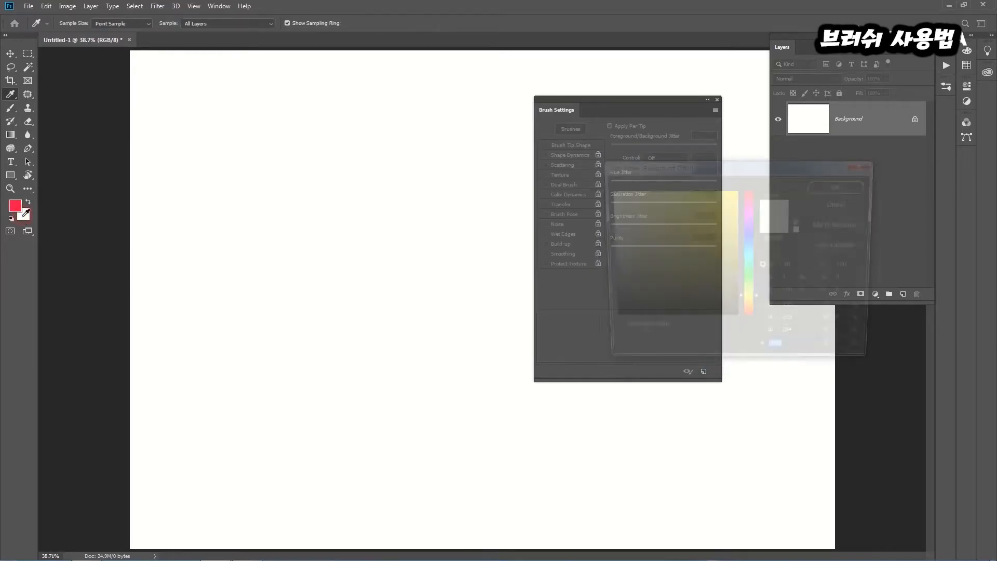
left_click(732, 198)
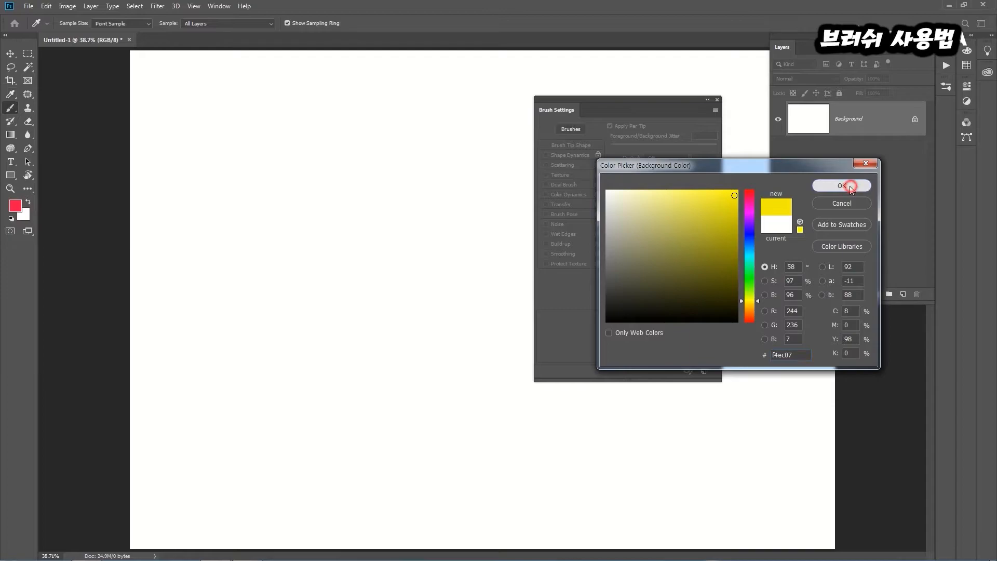
left_click(837, 186)
Disable Scattering, Texture and Dual Brush, leaving Shape Dynamics and Color Dynamics enabled
left_click_drag(640, 101, 561, 118)
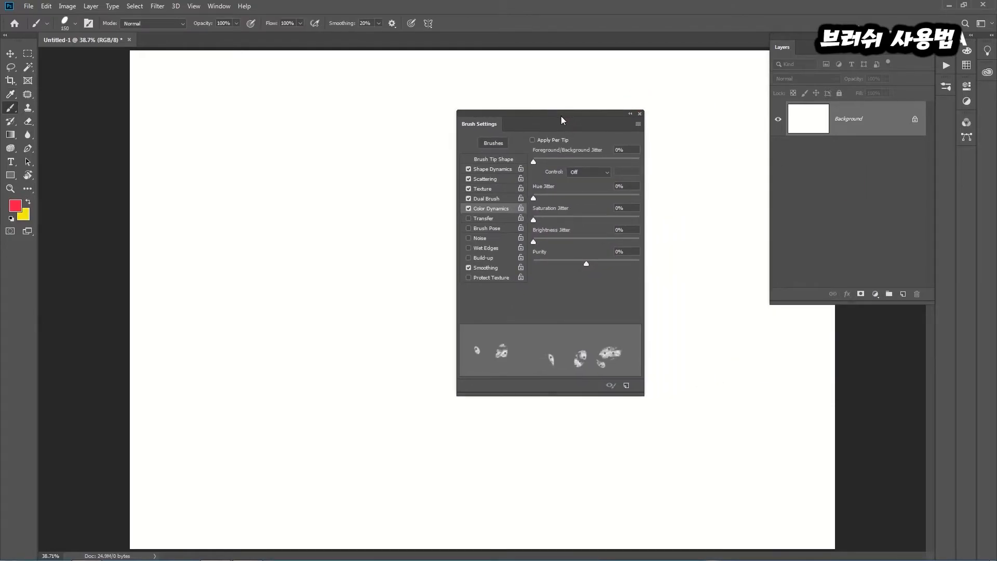
left_click(468, 179)
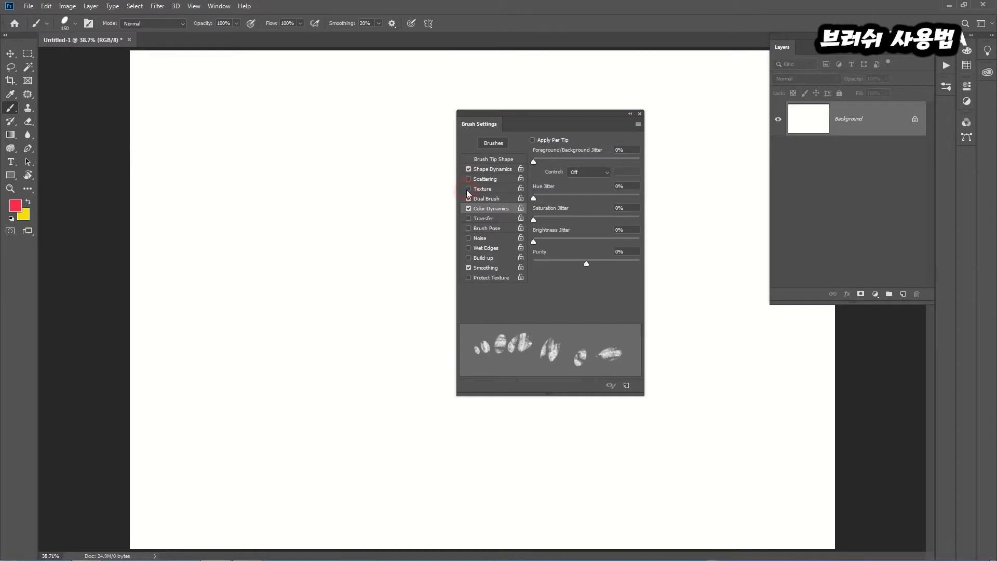
left_click(468, 199)
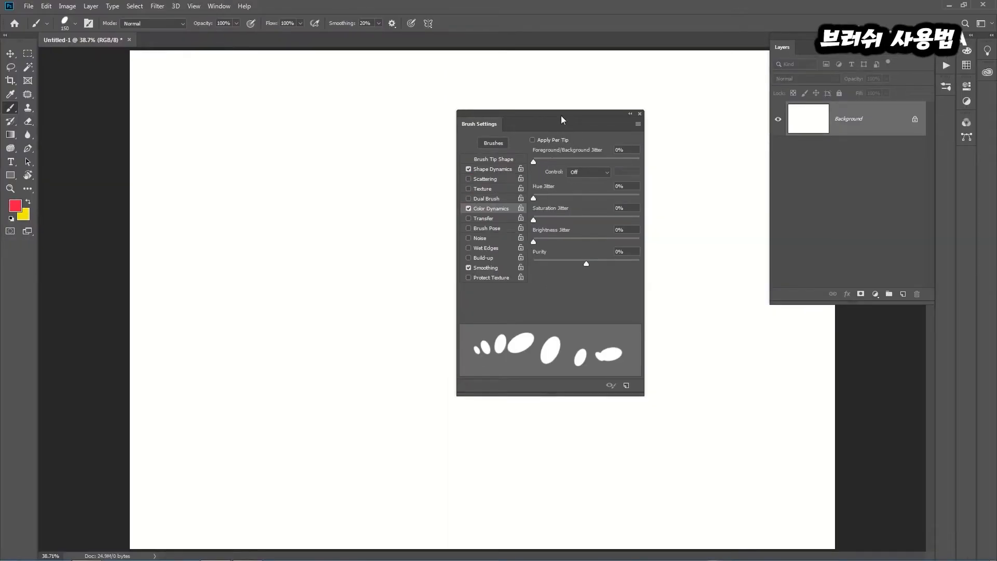
left_click_drag(561, 115, 581, 113)
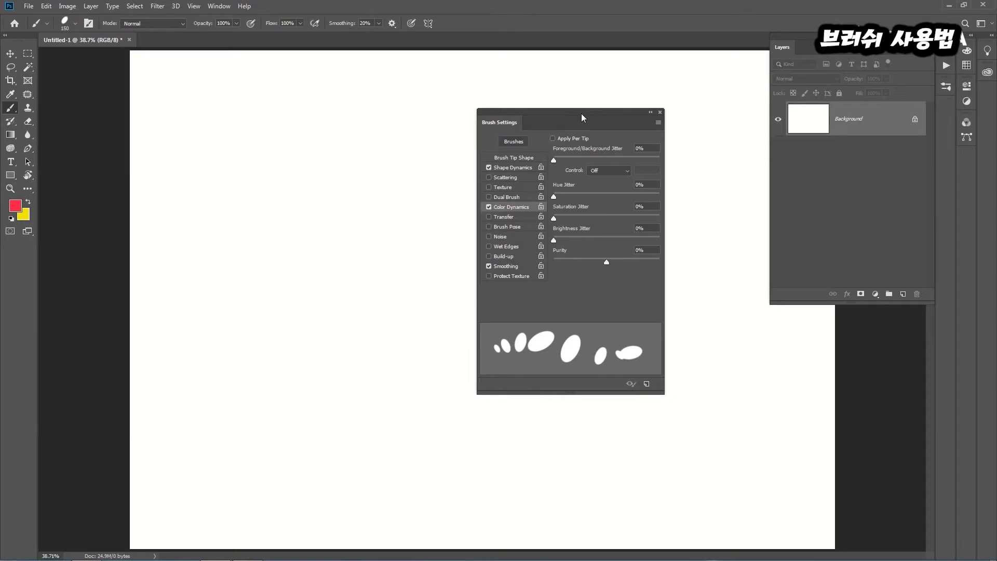
Paint a vertical red stroke on the canvas's left side with Foreground/Background Jitter at 0%
left_click_drag(554, 158, 585, 158)
left_click_drag(599, 160, 551, 159)
left_click_drag(230, 86, 203, 475)
Paint three more vertical red strokes to the right of the first one and undo them
left_click_drag(271, 76, 281, 446)
left_click_drag(326, 73, 327, 257)
left_click_drag(334, 316, 350, 463)
left_click_drag(370, 78, 380, 415)
key("ctrl+z")
key("ctrl+z")
key("ctrl+z")
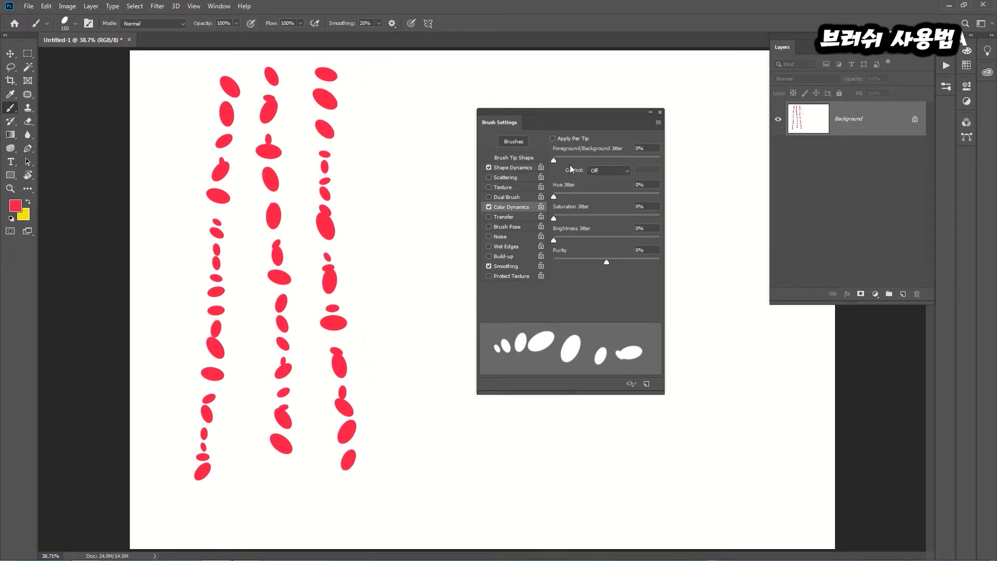
Set Foreground/Background Jitter to 56% and paint six vertical strokes side by side to the right of the red one
left_click_drag(554, 160, 587, 161)
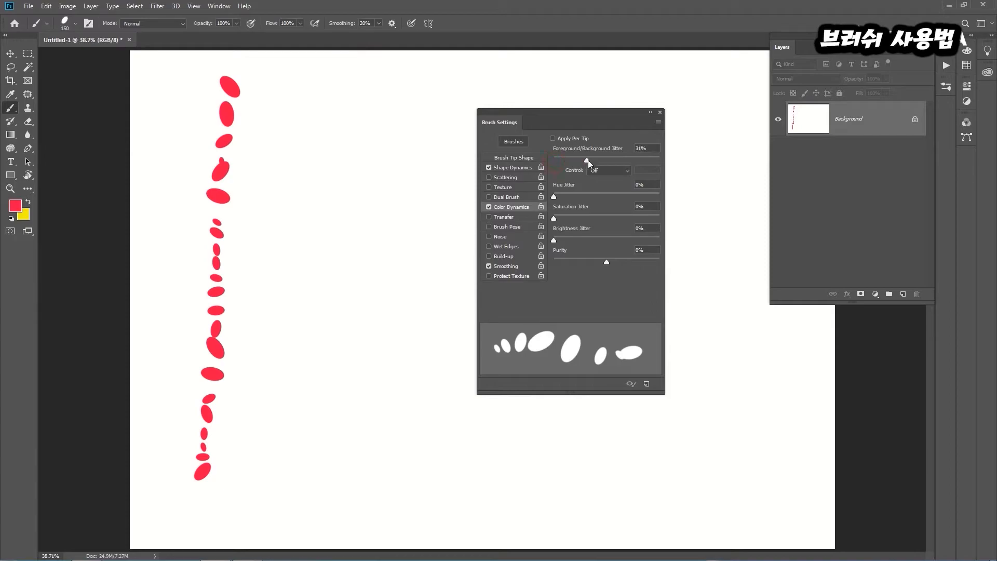
left_click_drag(559, 114, 678, 113)
left_click(277, 83)
left_click_drag(276, 84, 276, 446)
left_click(322, 84)
left_click_drag(322, 84, 342, 486)
mouse_move(370, 86)
left_mouse_down()
mouse_move(360, 311)
mouse_move(377, 422)
left_mouse_up()
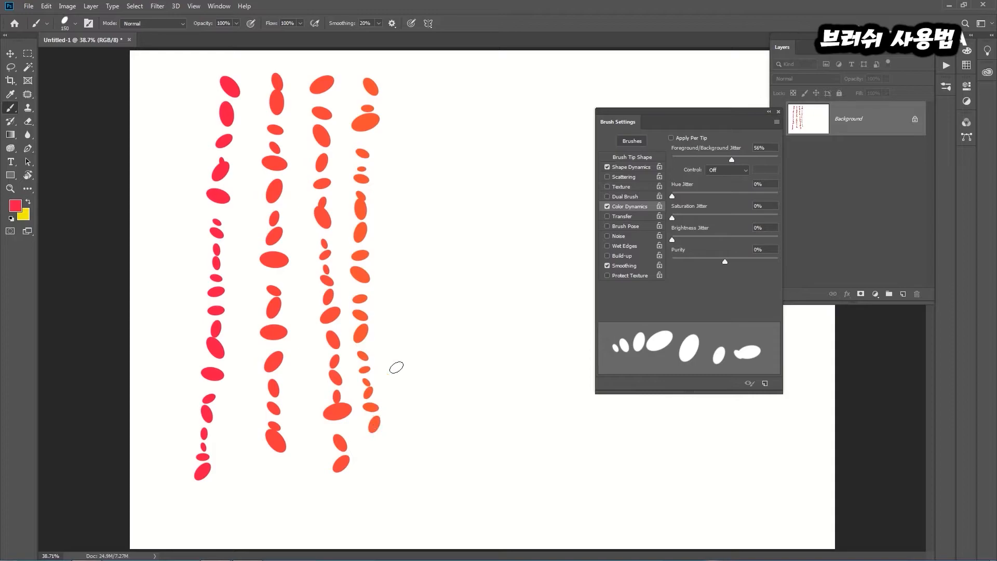
left_click_drag(398, 87, 410, 325)
left_click_drag(412, 420, 415, 459)
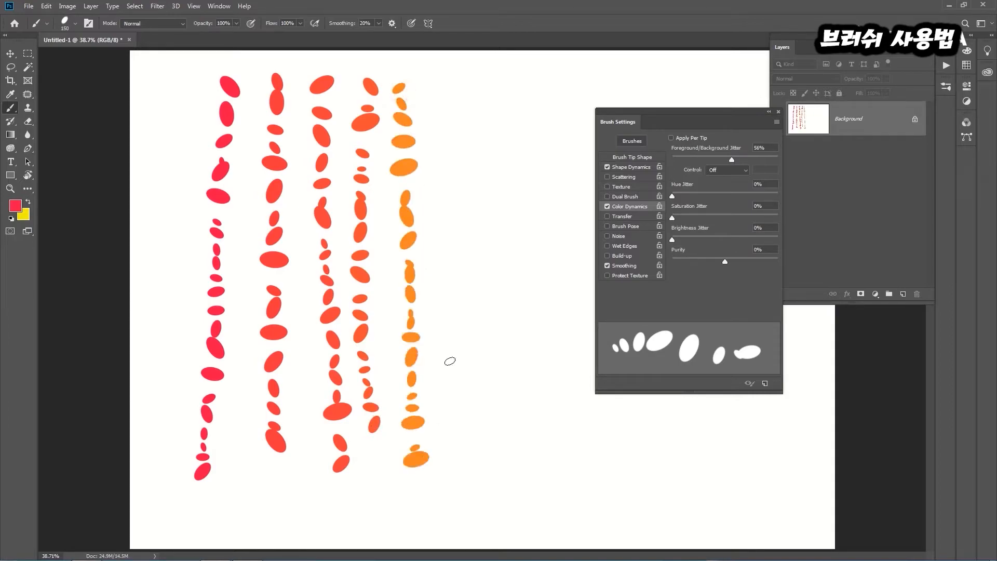
left_click_drag(436, 80, 459, 451)
left_click_drag(466, 74, 499, 447)
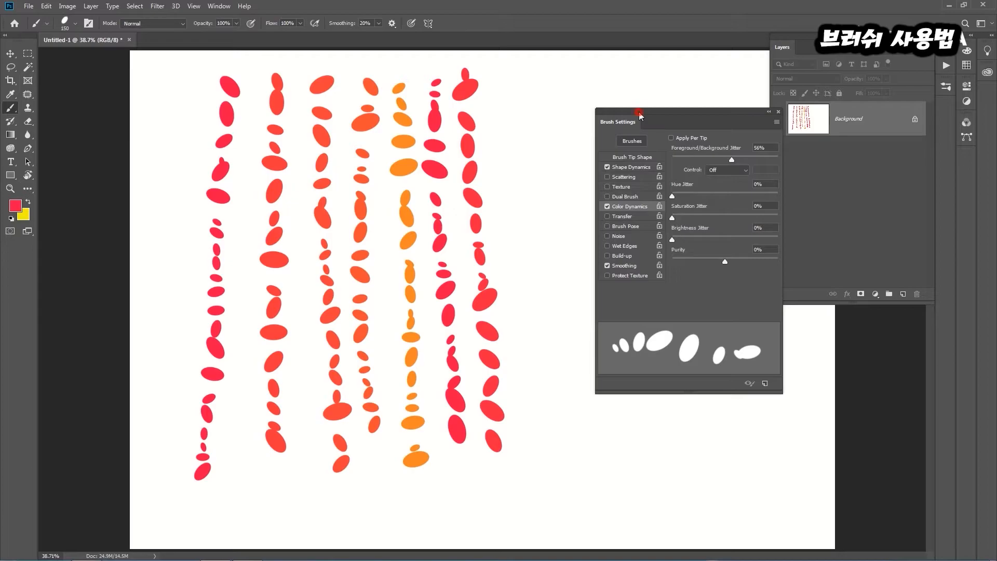
Enable Apply Per Tip and paint a long zigzag stroke down the canvas's empty right side
left_click_drag(638, 111, 355, 92)
left_click(387, 119)
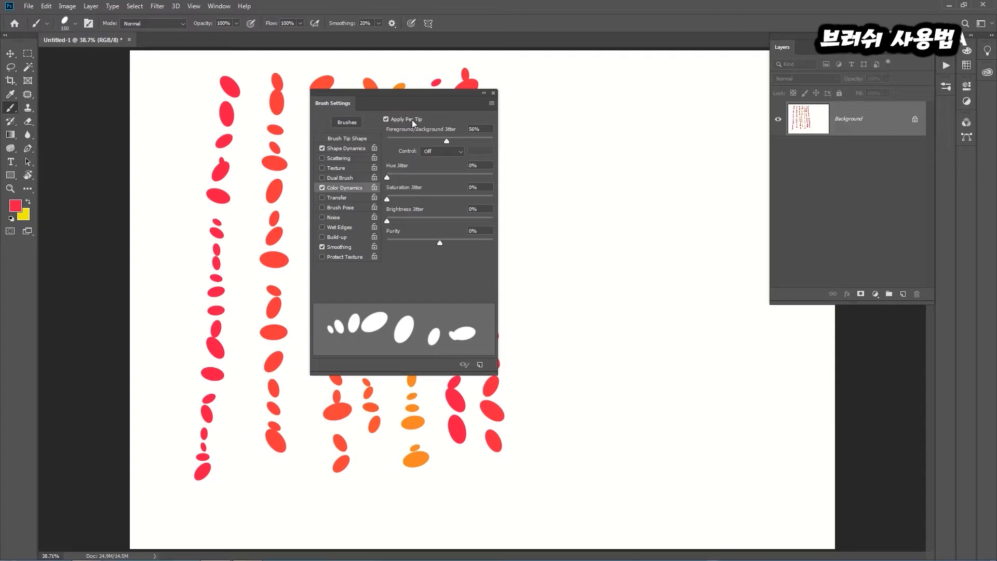
mouse_move(540, 105)
left_mouse_down()
mouse_move(651, 109)
mouse_move(527, 218)
mouse_move(716, 221)
mouse_move(587, 310)
mouse_move(592, 379)
mouse_move(739, 343)
mouse_move(698, 438)
mouse_move(639, 478)
mouse_move(742, 483)
mouse_move(765, 491)
left_mouse_up()
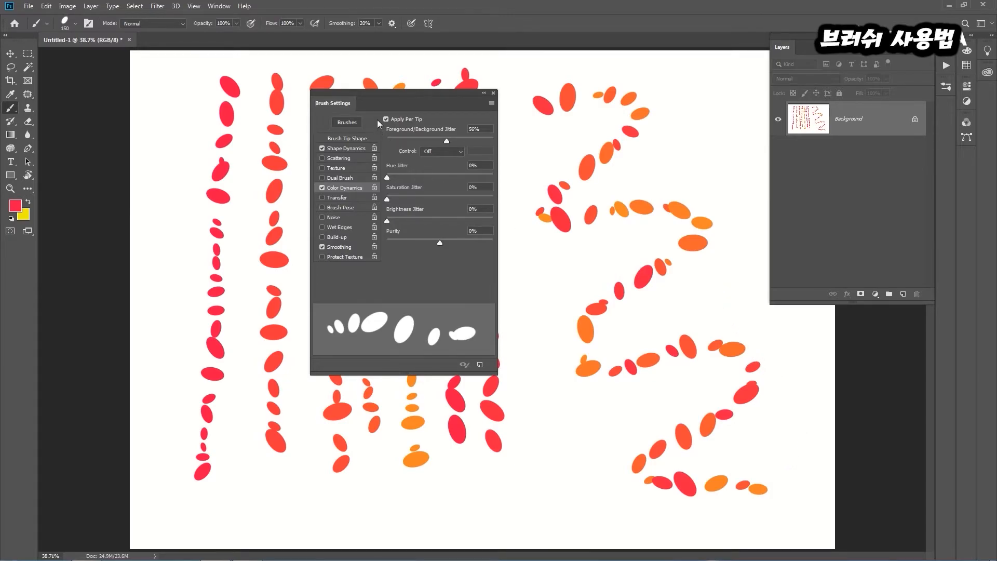
left_click_drag(404, 95, 384, 92)
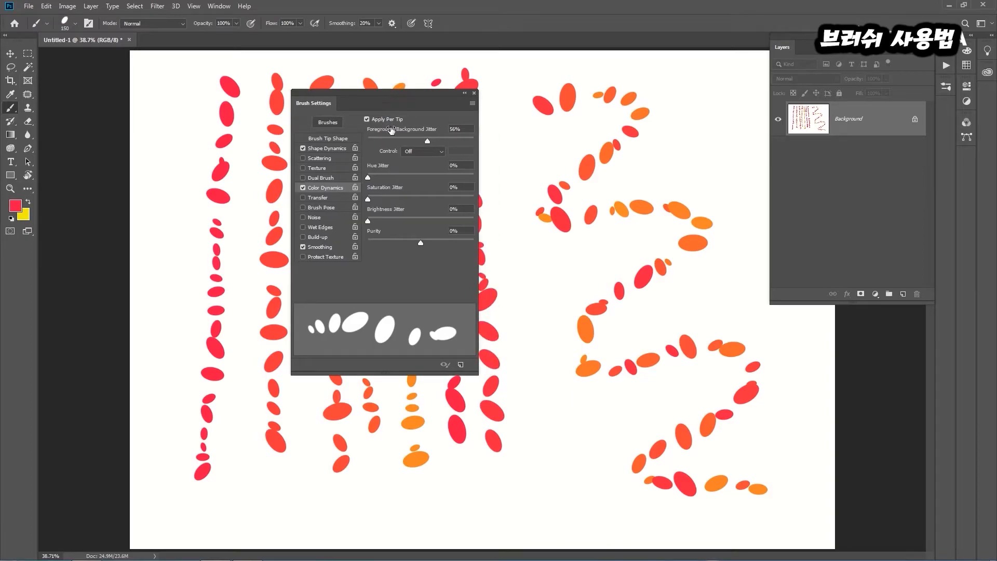
Undo the zigzag stroke and paint a wavy vertical stroke in its place with Hue Jitter at 48%
key("ctrl+z")
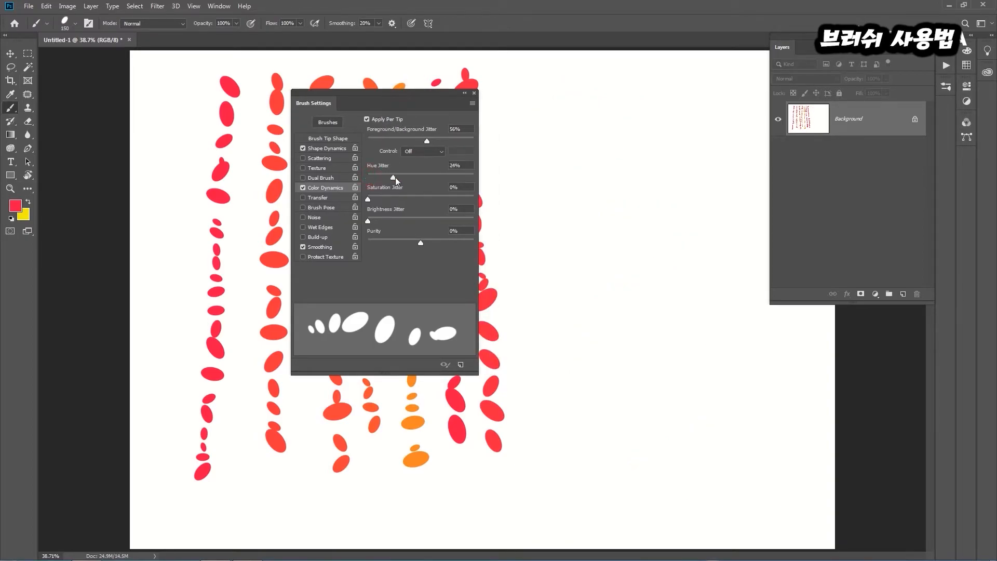
left_click_drag(417, 178, 418, 179)
mouse_move(530, 98)
left_mouse_down()
mouse_move(571, 101)
mouse_move(534, 167)
mouse_move(585, 217)
mouse_move(576, 372)
mouse_move(589, 417)
mouse_move(563, 464)
mouse_move(585, 489)
left_mouse_up()
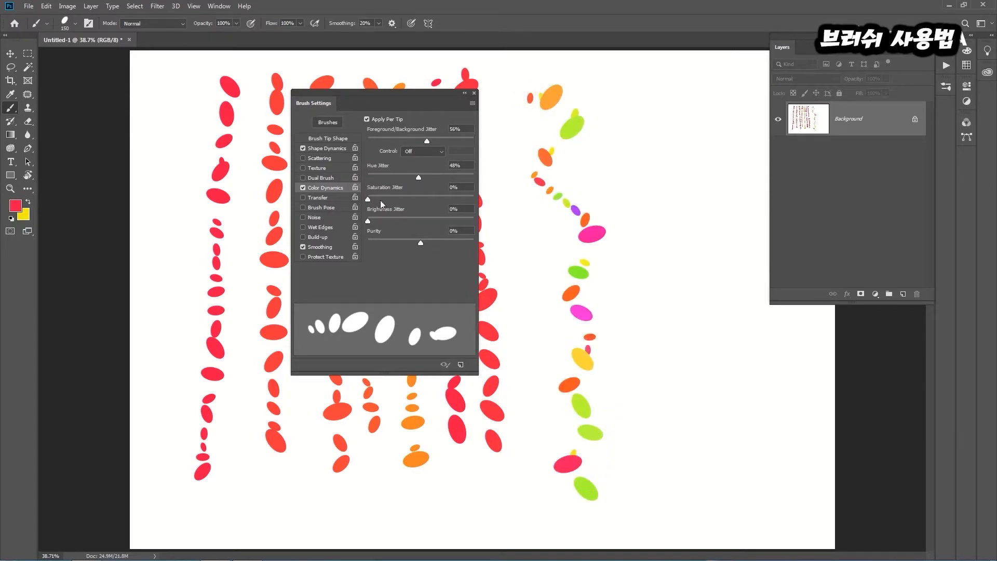
Set Saturation Jitter to 48% and Brightness Jitter to 37%, painting a vertical stroke on the canvas's right side after each change
left_click_drag(368, 199, 415, 202)
mouse_move(627, 92)
left_mouse_down()
mouse_move(655, 121)
mouse_move(623, 178)
mouse_move(646, 214)
mouse_move(644, 292)
mouse_move(662, 334)
mouse_move(651, 424)
mouse_move(668, 467)
left_mouse_up()
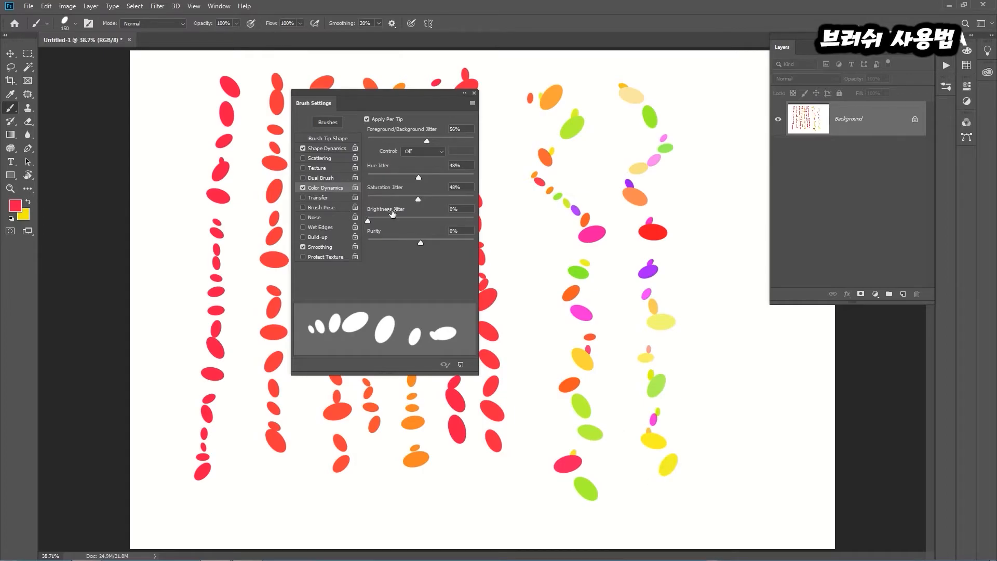
left_click(368, 221)
mouse_move(707, 87)
left_mouse_down()
mouse_move(732, 145)
mouse_move(718, 252)
mouse_move(734, 322)
left_mouse_up()
left_click_drag(726, 366, 735, 480)
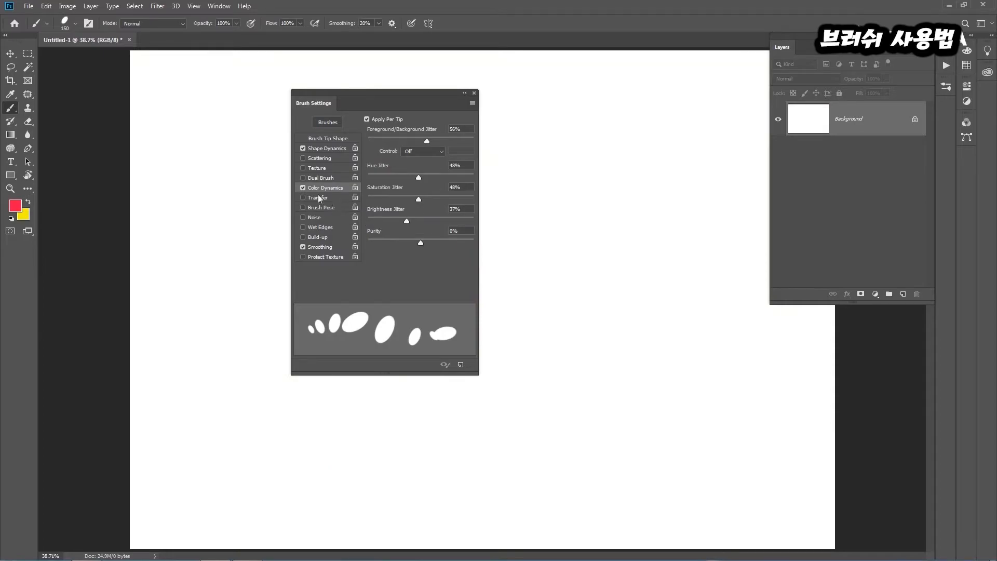
Enable Transfer with Opacity Jitter at 54% and Flow Jitter at 68%
left_click(317, 196)
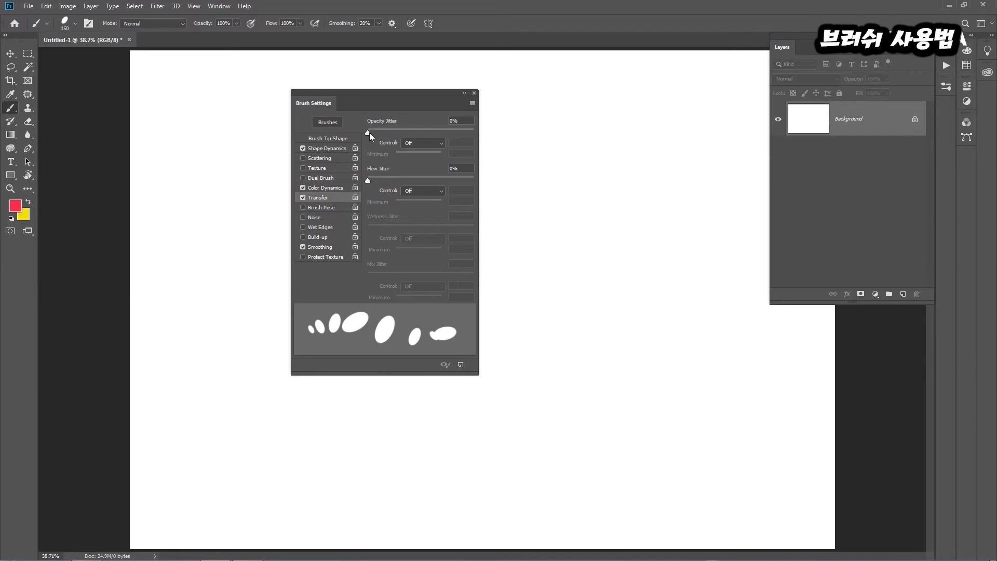
left_click_drag(369, 132, 424, 131)
left_click_drag(367, 179, 440, 182)
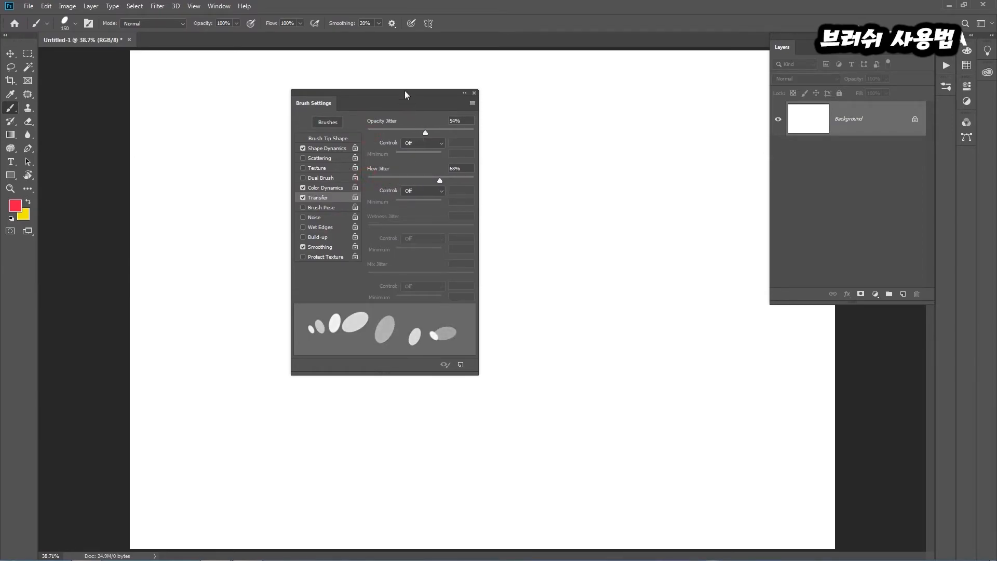
Paint a long zigzag stroke down the right half of the blank canvas, keeping the brush settings clear of it
left_click_drag(405, 91, 386, 90)
mouse_move(489, 98)
left_mouse_down()
mouse_move(616, 113)
mouse_move(597, 196)
mouse_move(484, 319)
mouse_move(664, 347)
left_mouse_up()
mouse_move(622, 410)
left_mouse_down()
mouse_move(730, 476)
mouse_move(721, 460)
left_mouse_up()
Raise Opacity Jitter to 88% and Flow Jitter to 100%, and paint another stroke down the canvas's right side
left_click_drag(413, 130, 442, 130)
left_click_drag(421, 179, 454, 179)
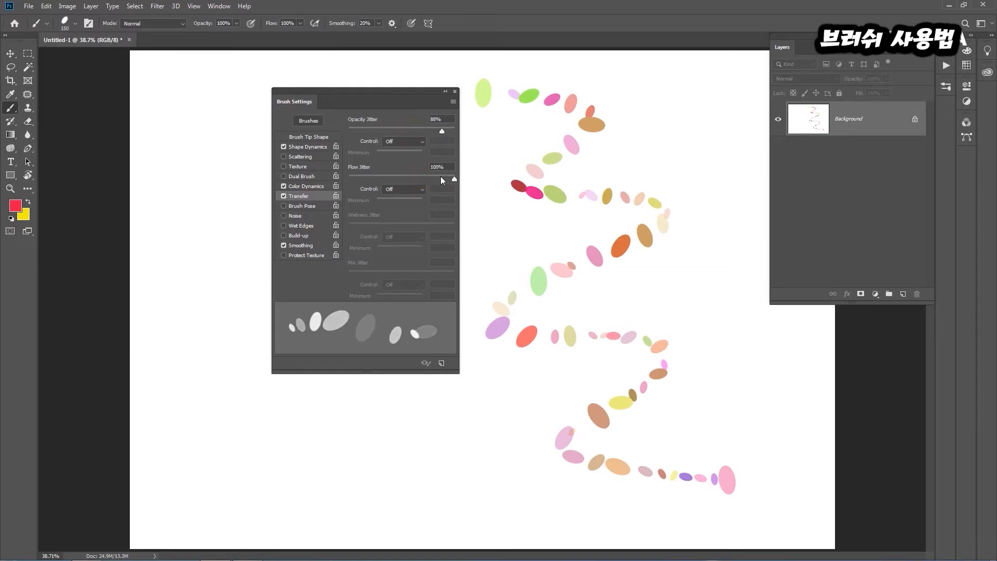
mouse_move(616, 102)
left_mouse_down()
mouse_move(710, 106)
mouse_move(670, 171)
mouse_move(706, 213)
mouse_move(698, 338)
mouse_move(769, 471)
mouse_move(760, 498)
left_mouse_up()
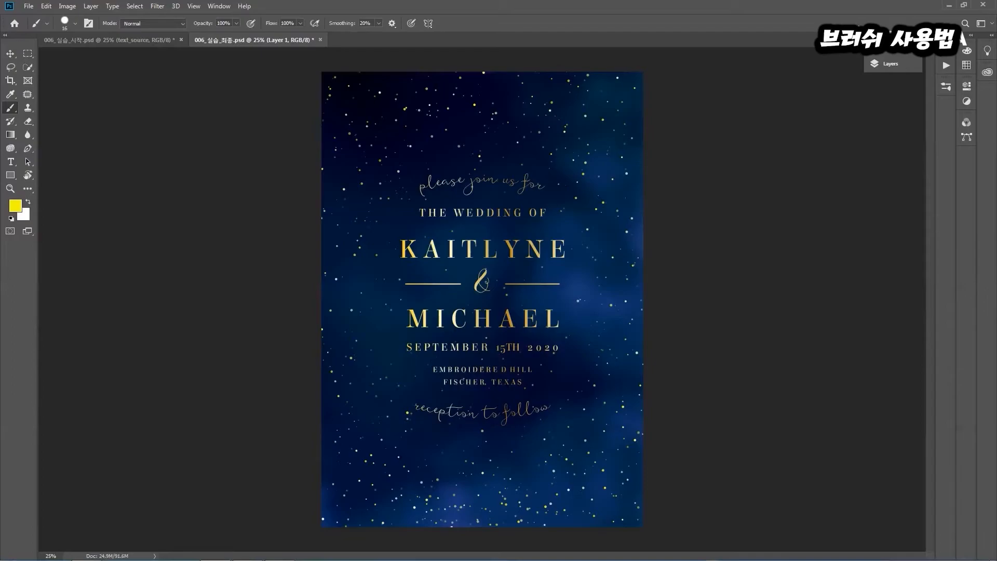
In 006_실습_시작.psd, set the round brush tip to 22 px with 327% spacing
key("ctrl+Tab")
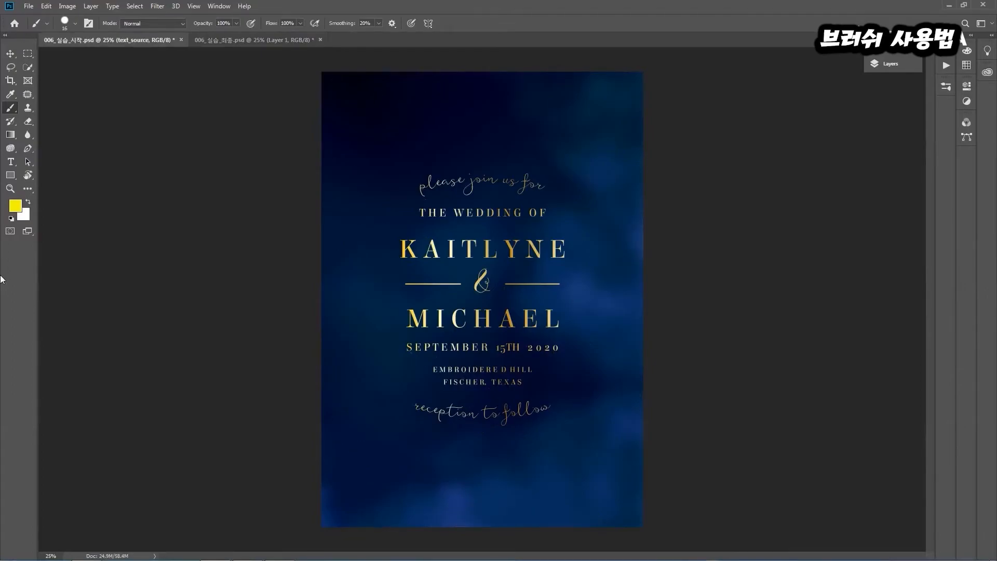
left_click(219, 6)
left_click(213, 12)
left_click(252, 98)
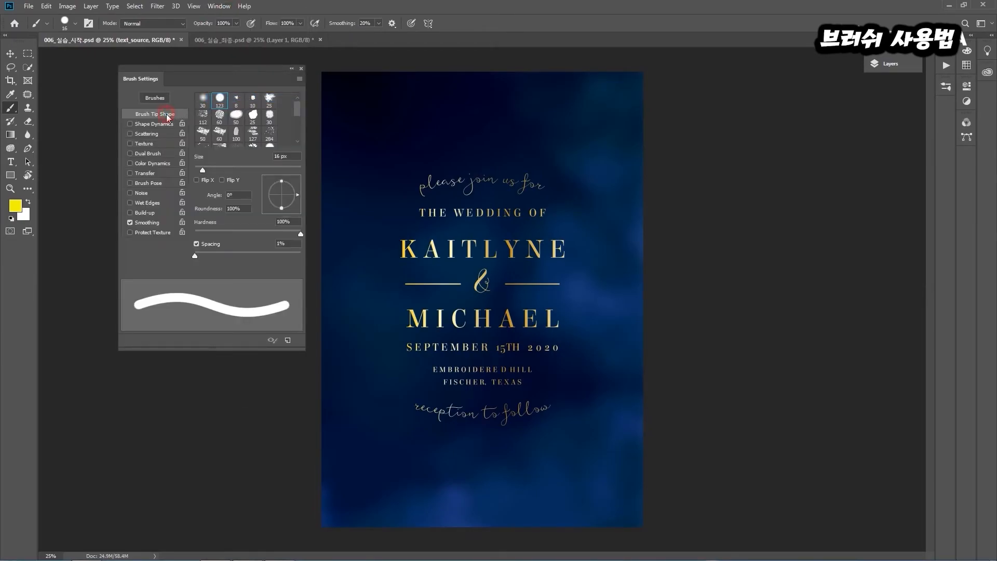
mouse_move(204, 169)
left_mouse_down()
mouse_move(220, 172)
mouse_move(206, 173)
left_mouse_up()
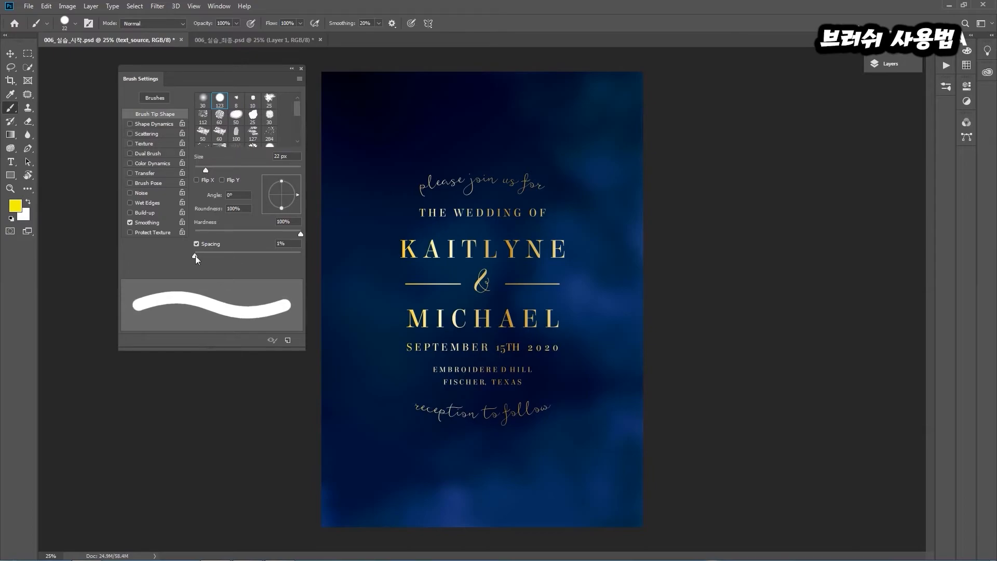
left_click_drag(195, 256, 282, 264)
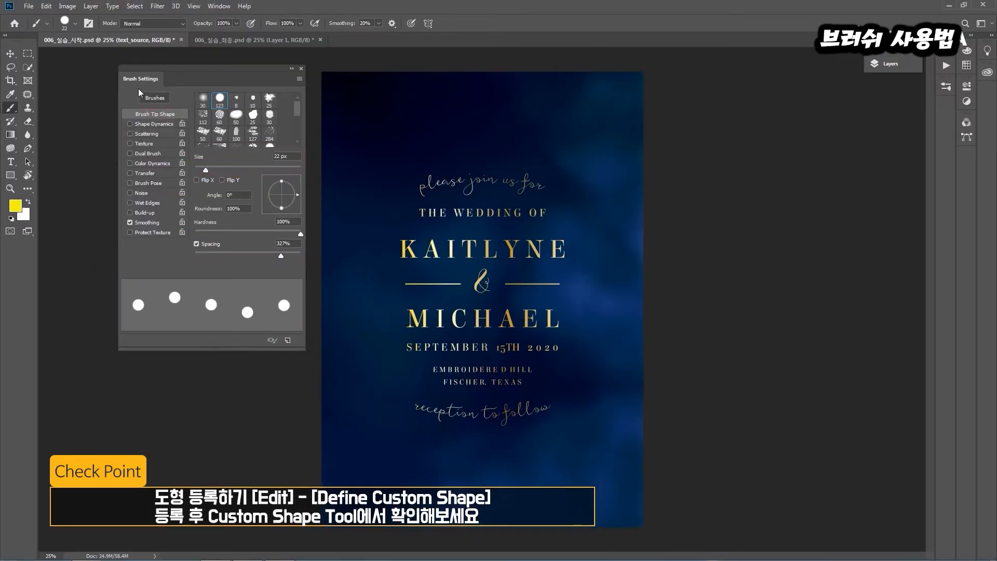
Enable Shape Dynamics with 60% Size Jitter, and Scattering with 1000% Scatter and a Count of 3
left_click(136, 143)
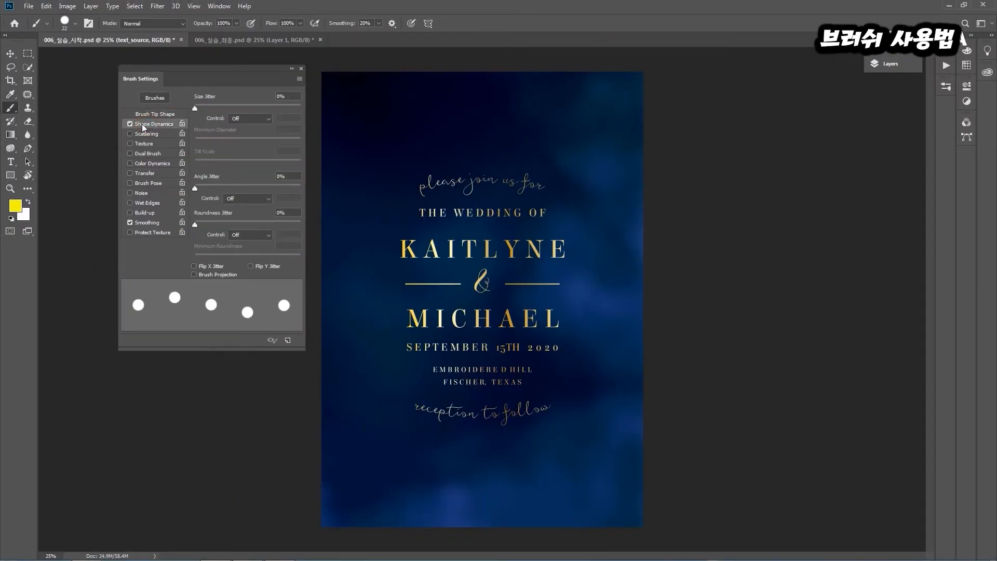
left_click_drag(193, 107, 258, 113)
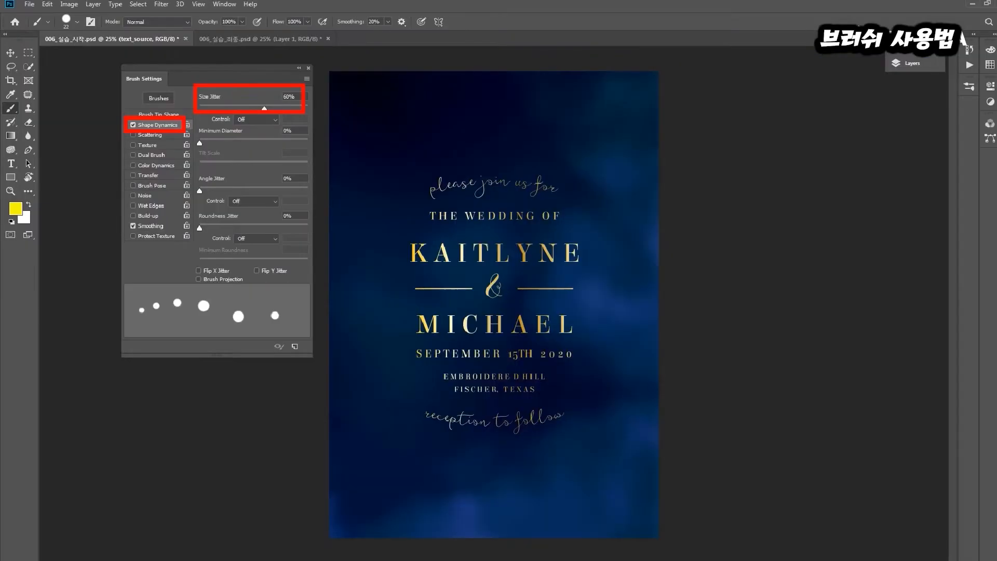
left_click(152, 134)
left_click_drag(199, 109, 312, 111)
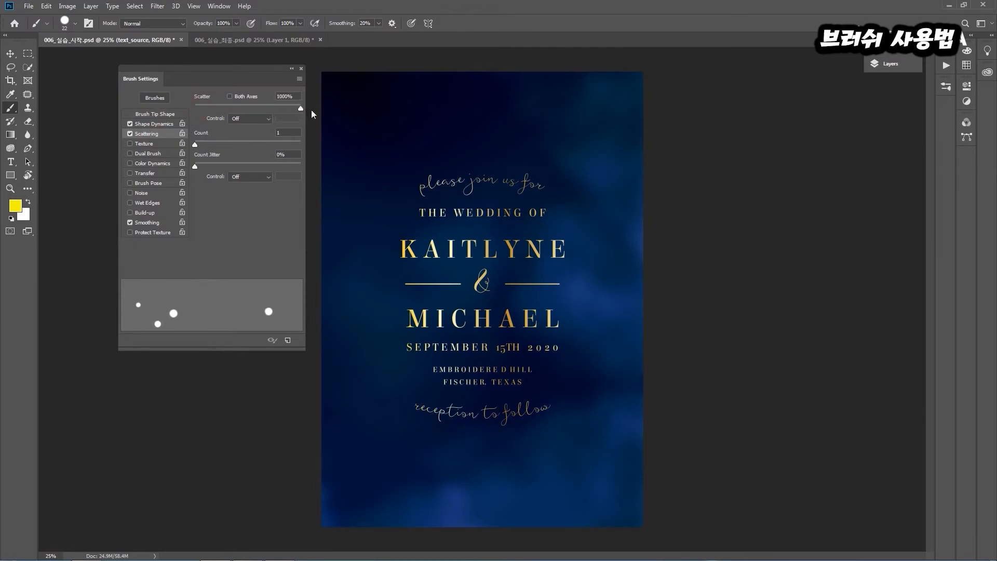
left_click_drag(198, 147, 207, 147)
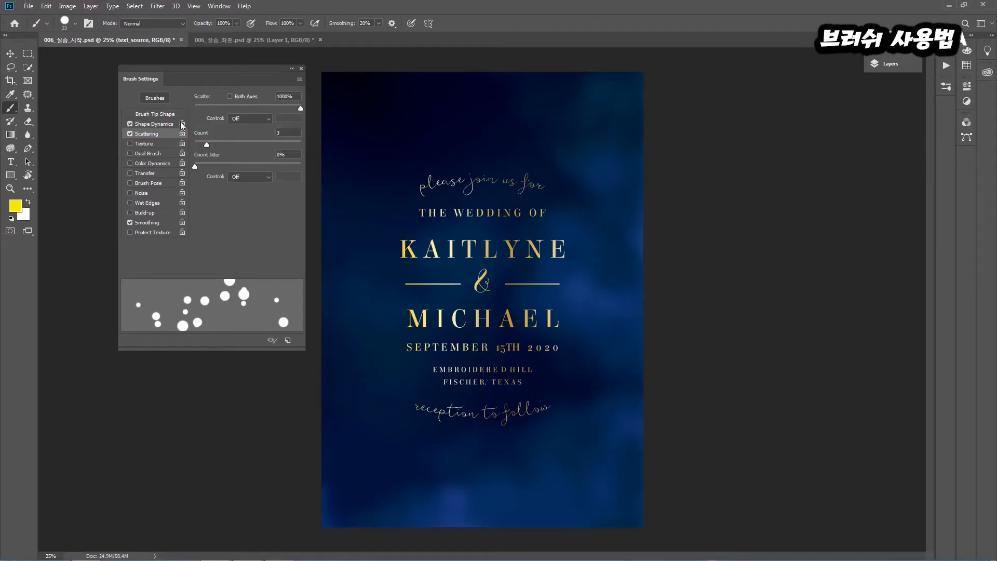
Enable Color Dynamics with 100% Foreground/Background Jitter, and Transfer with 100% Opacity Jitter
left_click(153, 163)
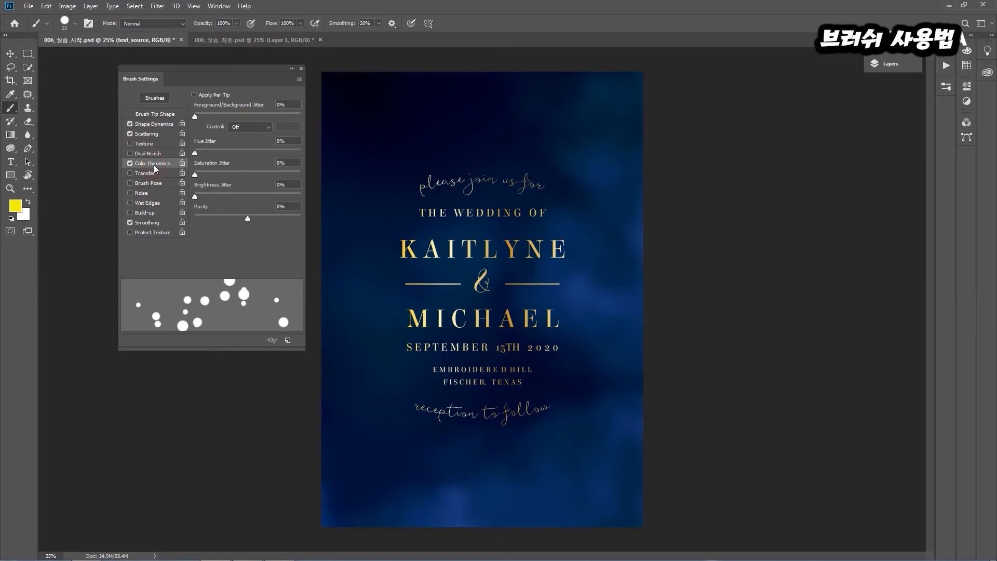
left_click_drag(197, 116, 232, 117)
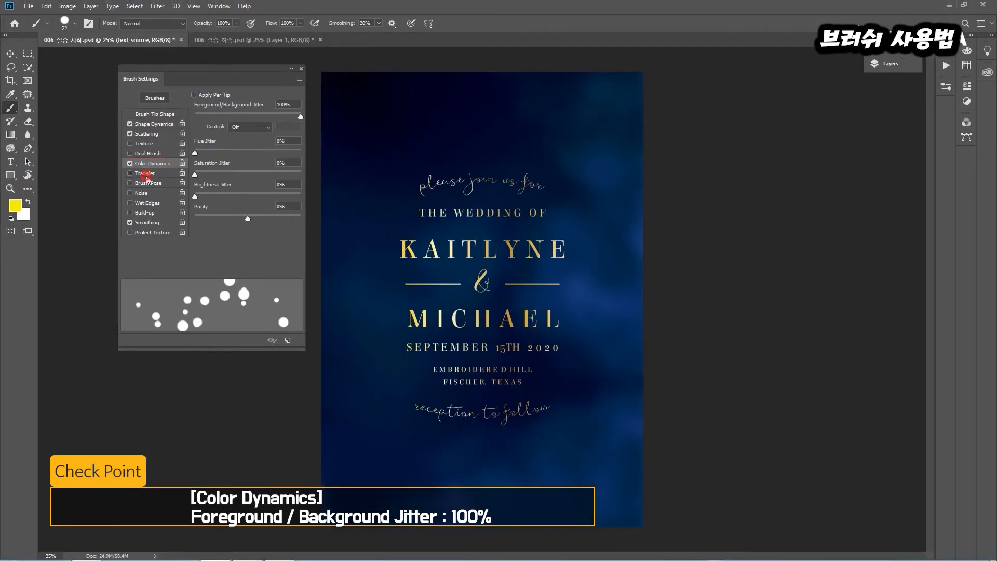
left_click(145, 175)
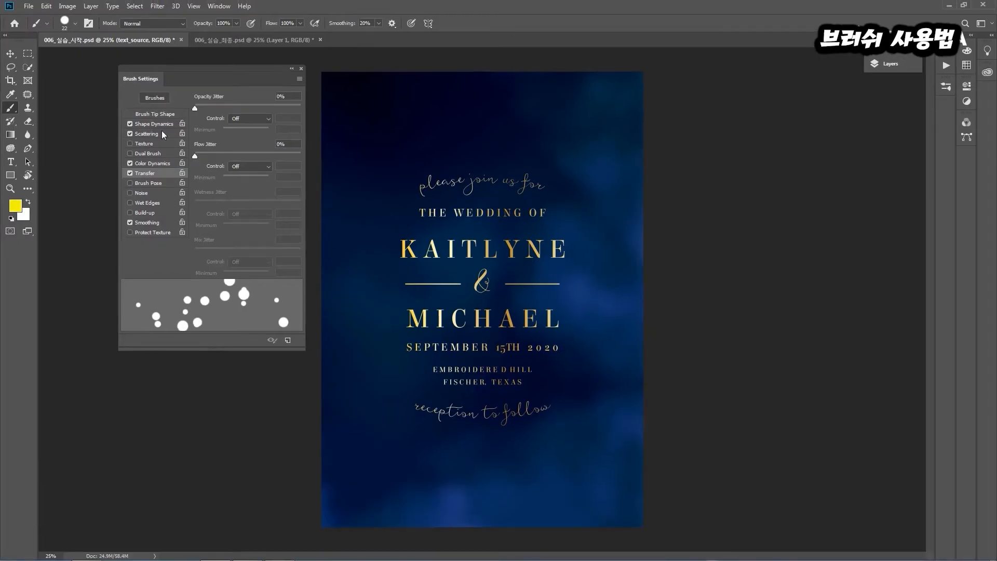
left_click_drag(195, 108, 301, 108)
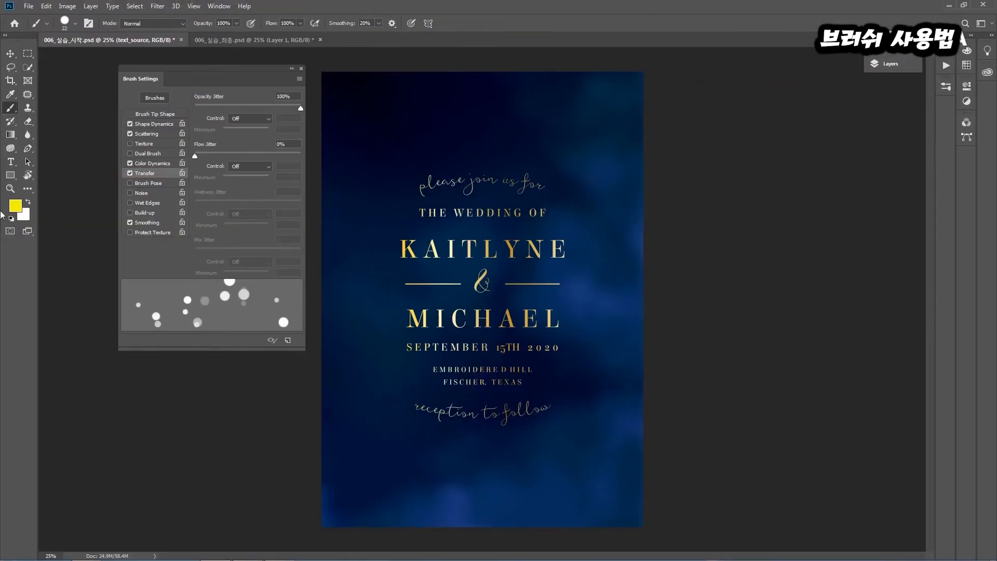
Change the foreground color to the light yellow #fdff5a
left_click(15, 205)
left_click_drag(717, 222, 693, 189)
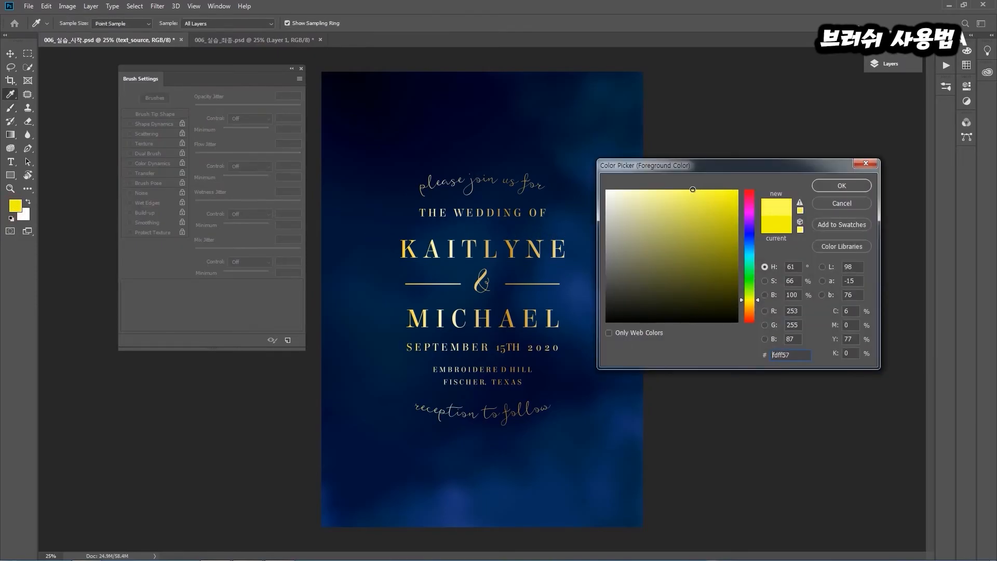
left_click(854, 188)
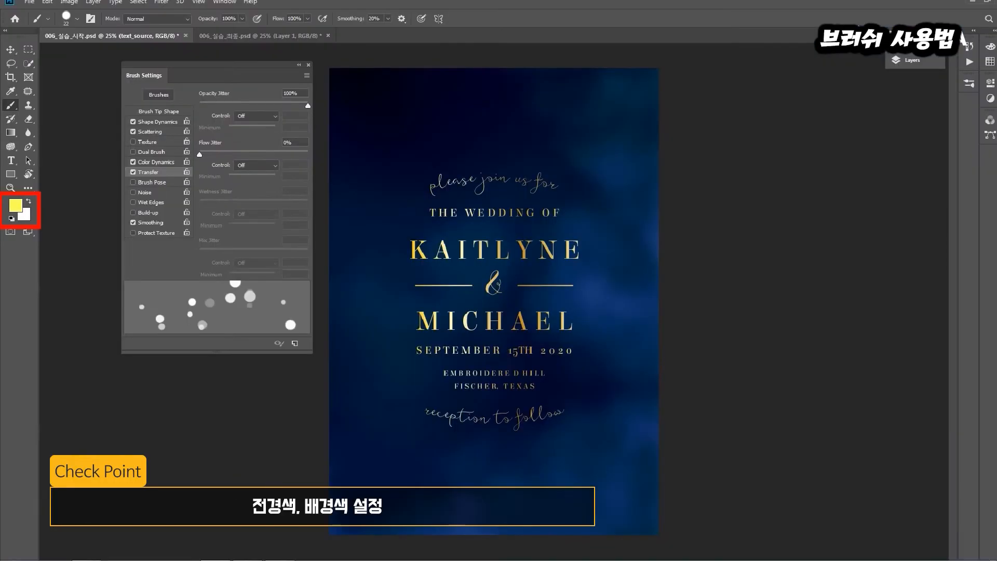
Add a new layer above text_source and name it 브러시
left_click(910, 60)
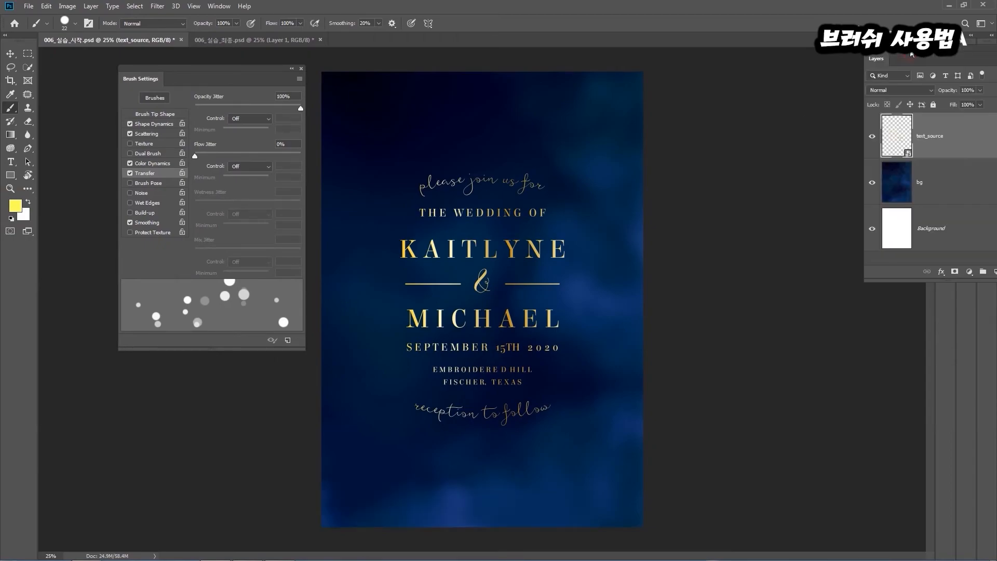
left_click_drag(907, 54, 779, 65)
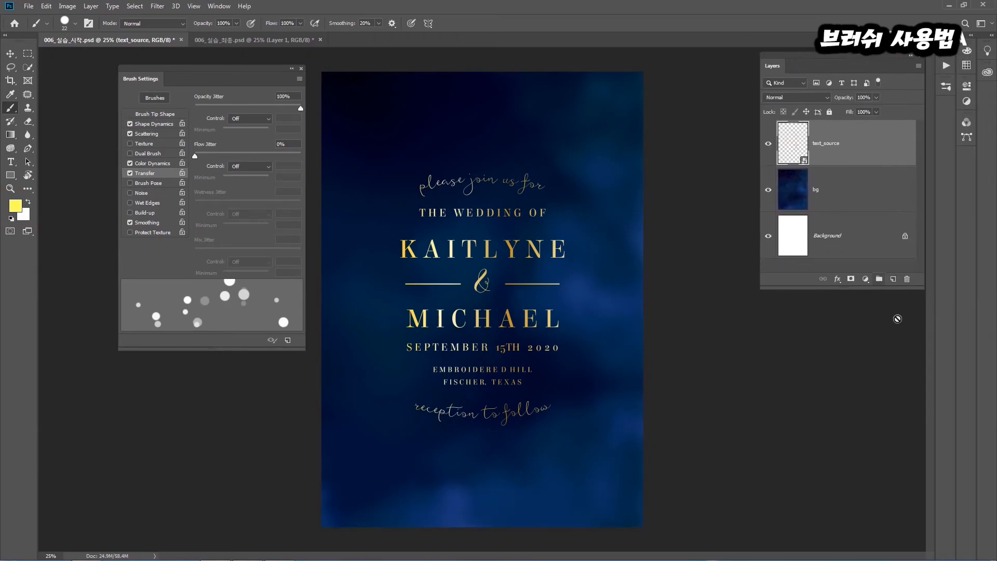
left_click(893, 279)
double_click(821, 142)
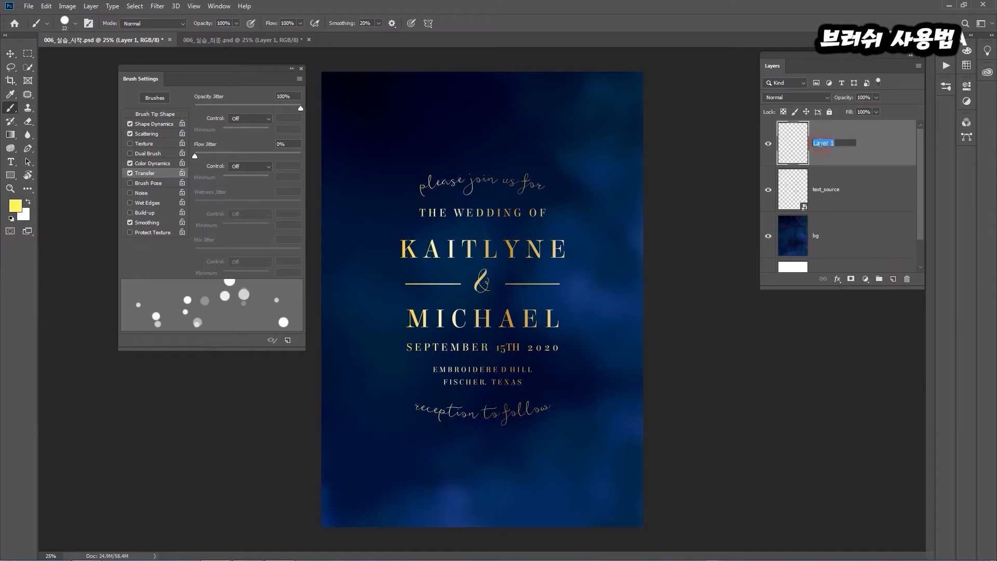
type("브러시")
key("Return")
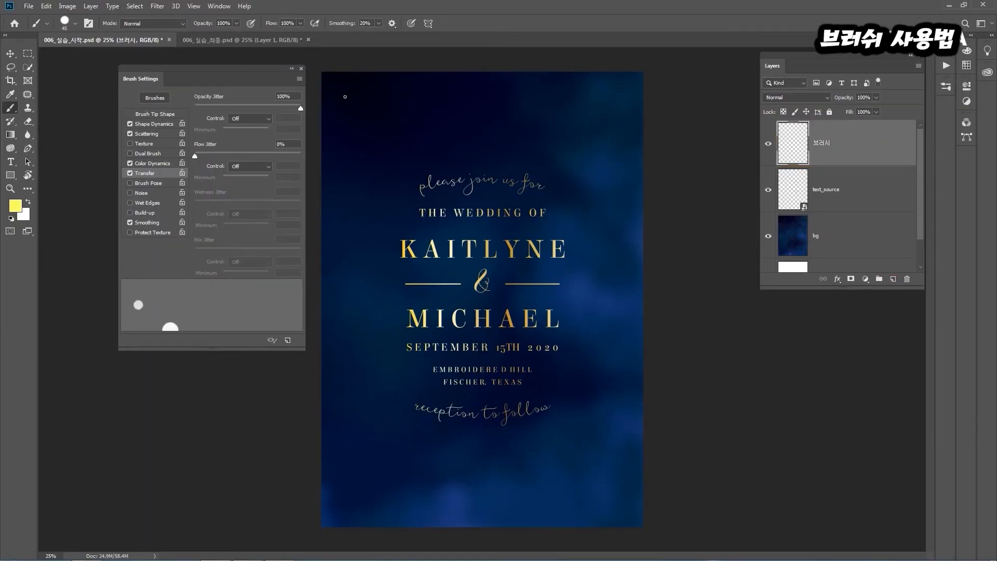
Paint scattered yellow dots around all four edges of the wedding invitation on the 브러시 layer
mouse_move(323, 118)
left_mouse_down()
mouse_move(415, 47)
mouse_move(411, 86)
mouse_move(621, 86)
left_mouse_up()
mouse_move(626, 120)
left_mouse_down()
mouse_move(568, 127)
mouse_move(528, 155)
mouse_move(613, 177)
mouse_move(597, 232)
mouse_move(640, 264)
mouse_move(608, 347)
mouse_move(616, 503)
left_mouse_up()
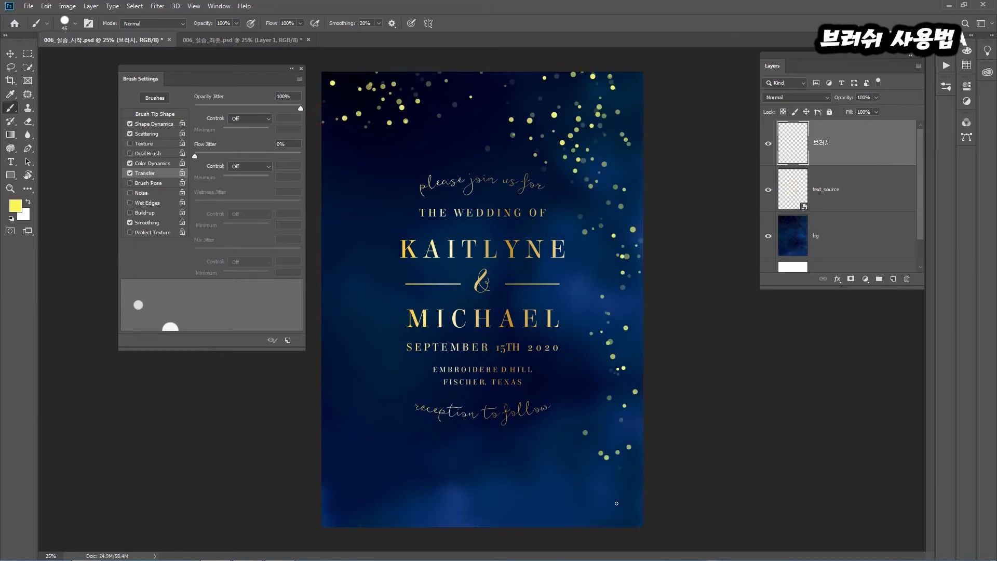
mouse_move(519, 487)
left_mouse_down()
mouse_move(388, 516)
mouse_move(341, 473)
mouse_move(327, 490)
mouse_move(500, 524)
mouse_move(557, 495)
mouse_move(551, 462)
mouse_move(411, 471)
left_mouse_up()
mouse_move(355, 138)
left_mouse_down()
mouse_move(329, 168)
mouse_move(346, 212)
mouse_move(353, 284)
left_mouse_up()
mouse_move(376, 349)
left_mouse_down()
mouse_move(347, 446)
mouse_move(416, 470)
left_mouse_up()
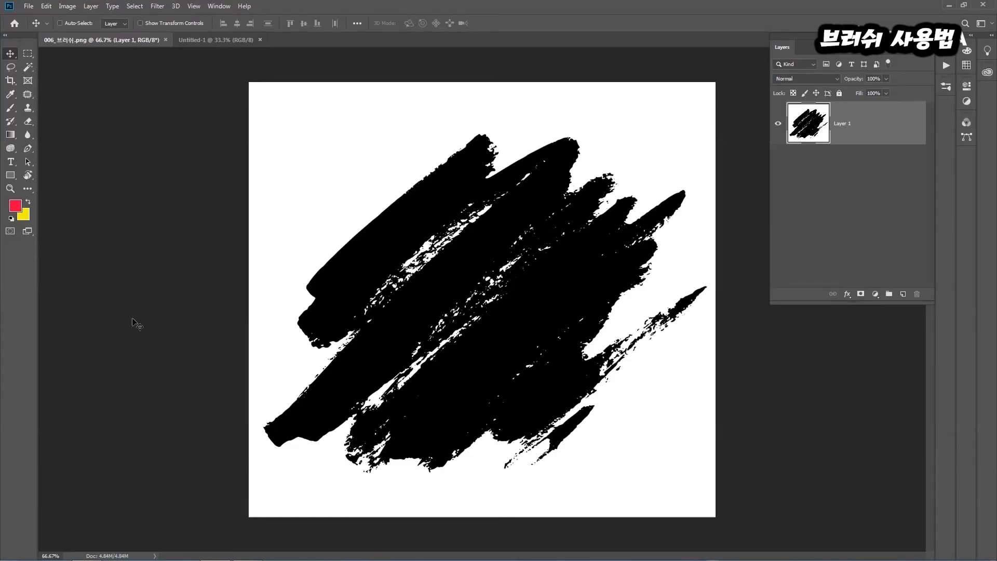
Define the black brush-mark image in 006_브러쉬.png as a brush preset named 브러시
left_click(48, 6)
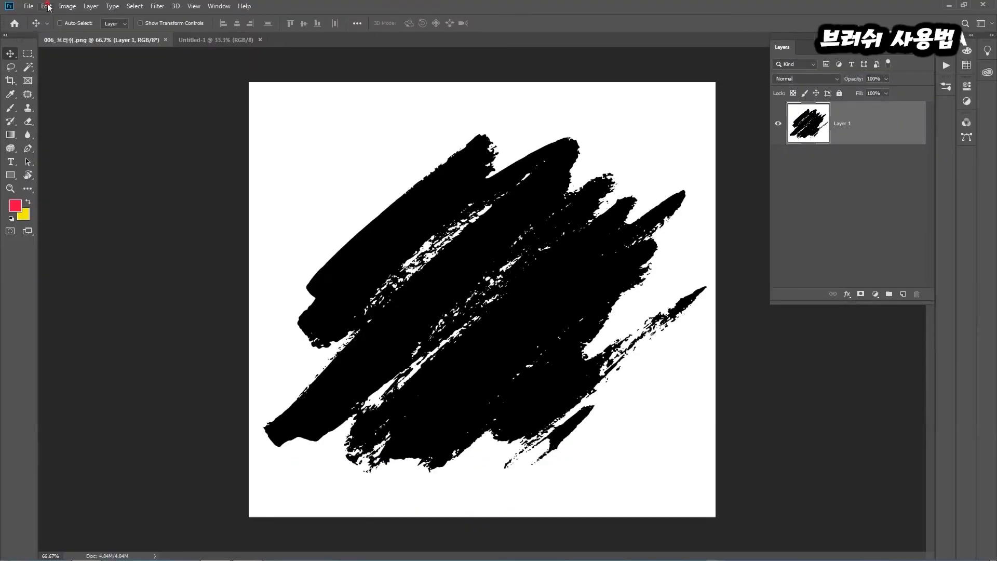
left_click(47, 6)
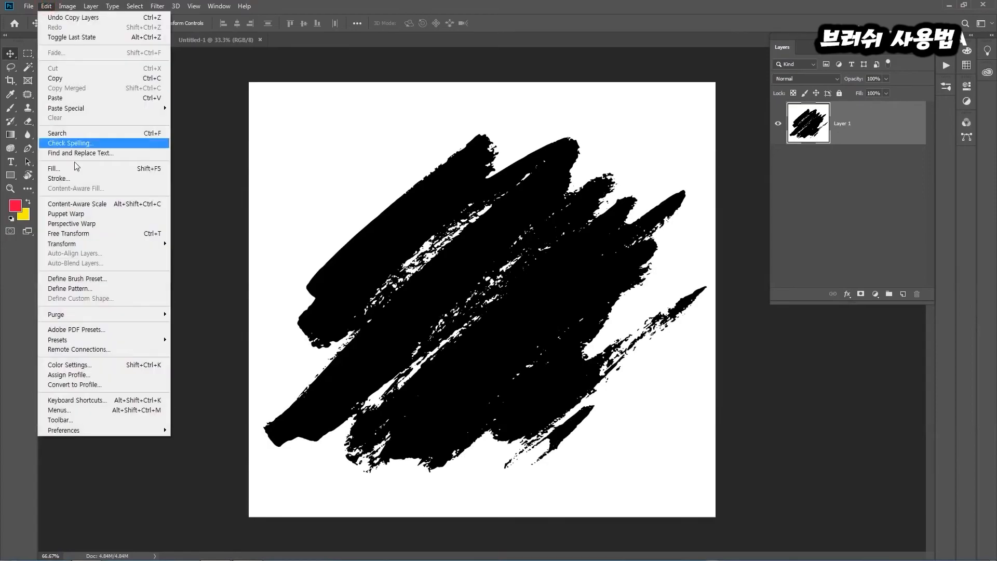
left_click(83, 279)
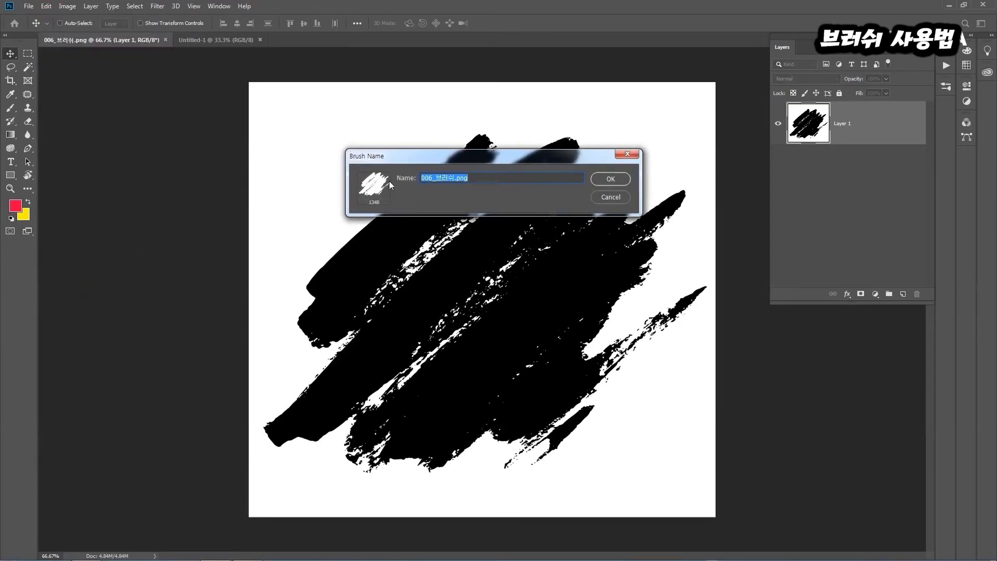
type("qm")
type("브러시")
left_click(618, 182)
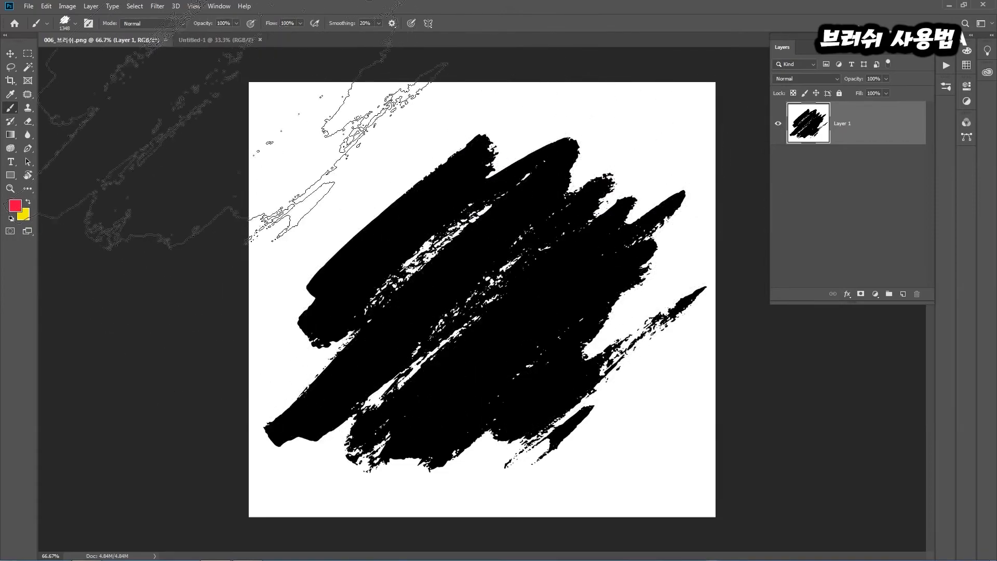
In the blank Untitled-1 document, stamp the custom brush three times in red across the upper half
left_click(195, 42)
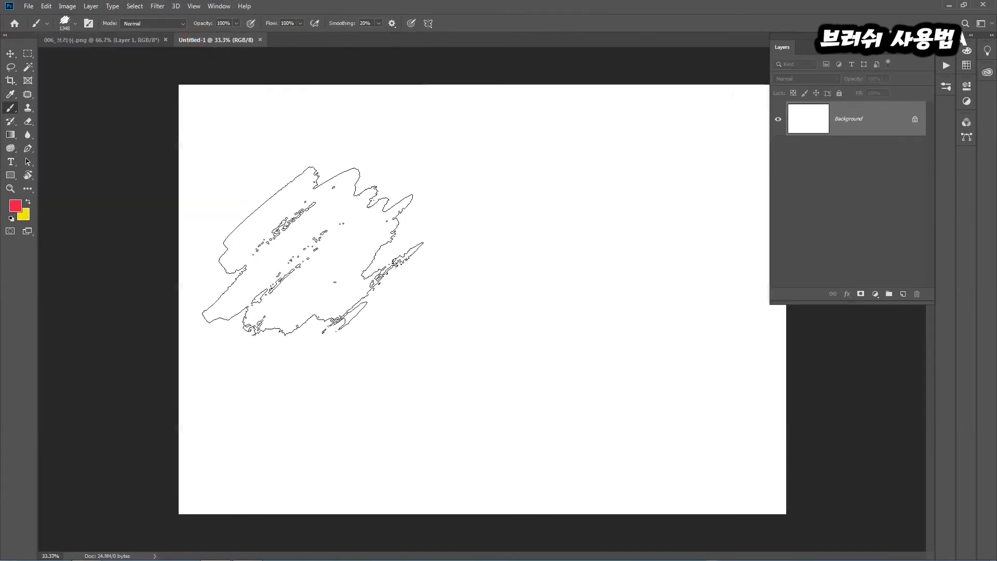
left_click(307, 205)
left_click(508, 221)
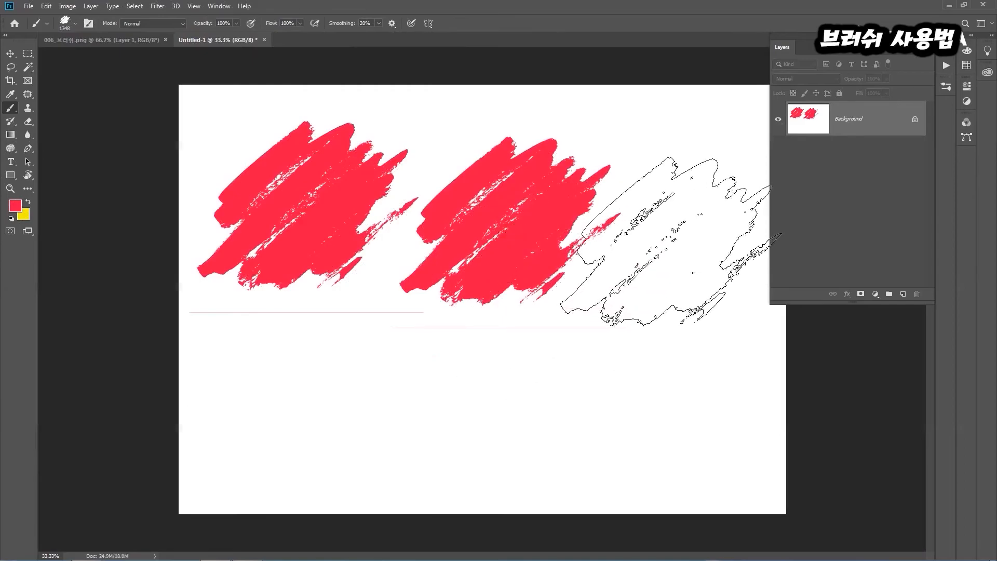
left_click(673, 241)
Try a wide horizontal stroke below the three stamps, undo it and return to 006_브러쉬.png
mouse_move(273, 380)
left_mouse_down()
mouse_move(545, 423)
mouse_move(673, 428)
left_mouse_up()
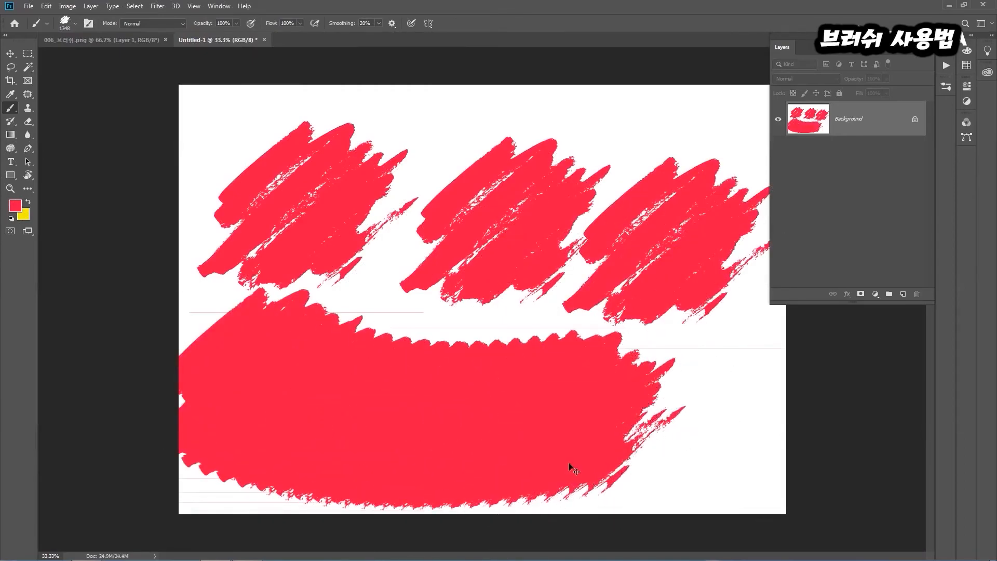
key("ctrl+z")
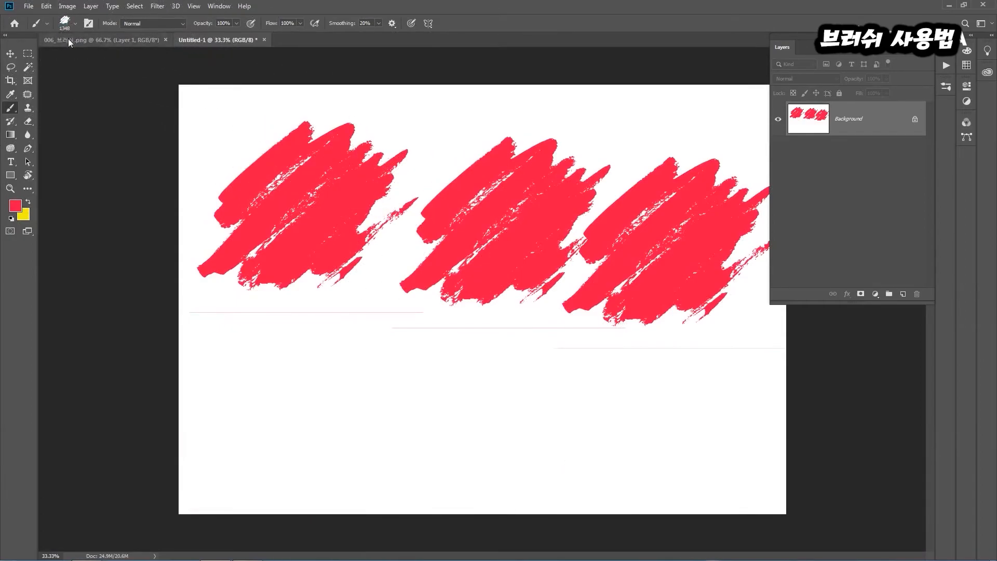
left_click(70, 40)
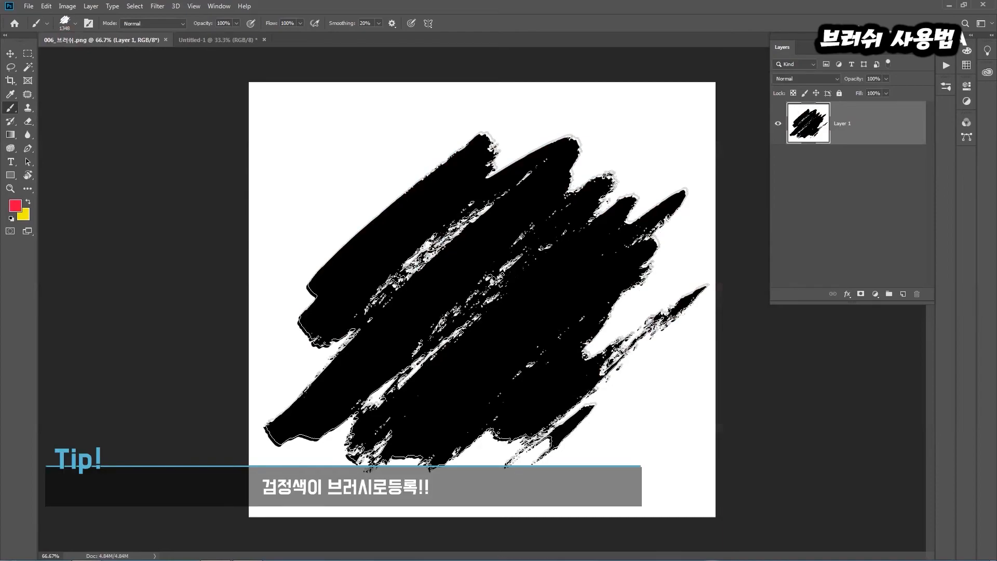
Sample the brush mark's black in 006_브러쉬.png and select all of its black areas with Color Range
left_click(482, 300, "alt")
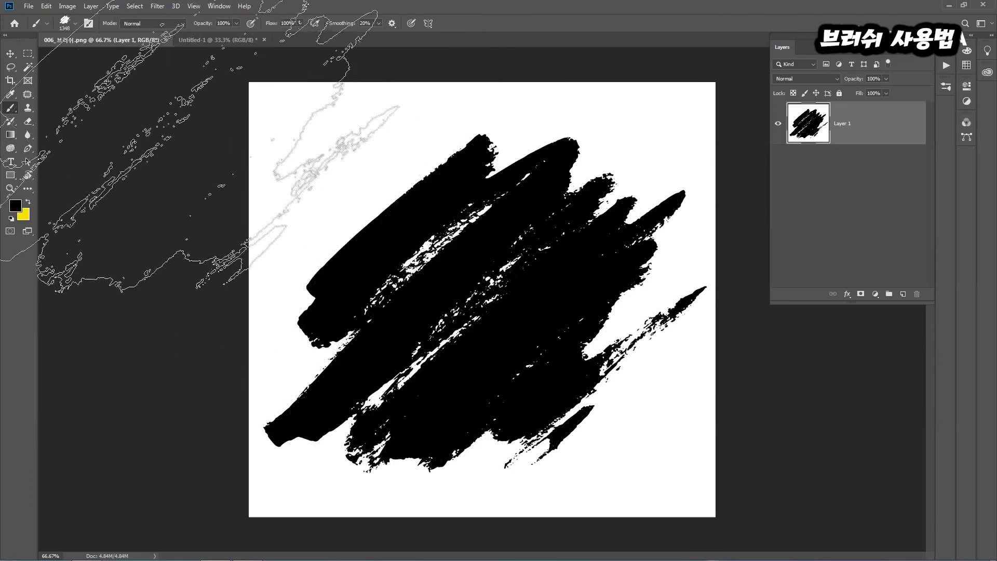
left_click(136, 6)
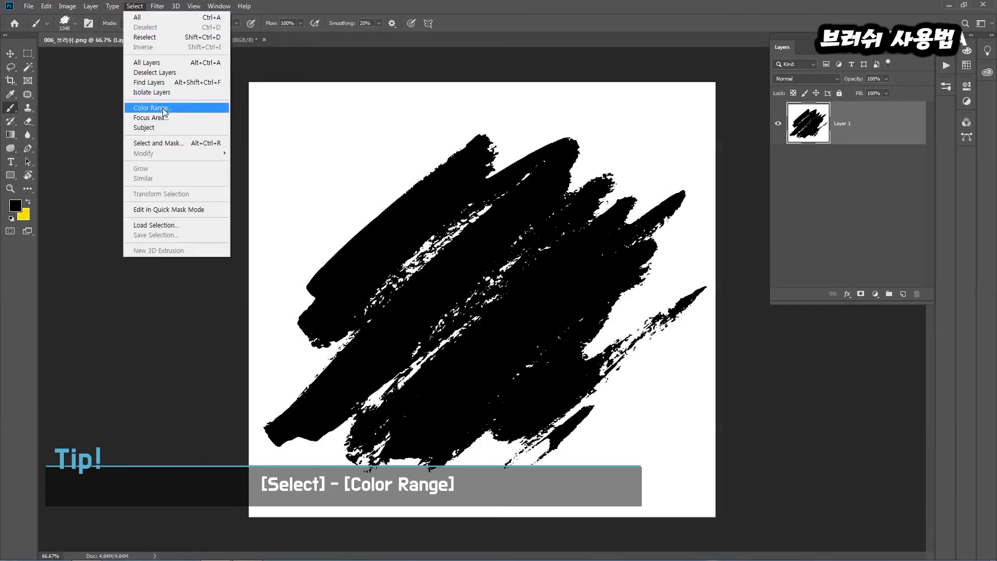
left_click(164, 109)
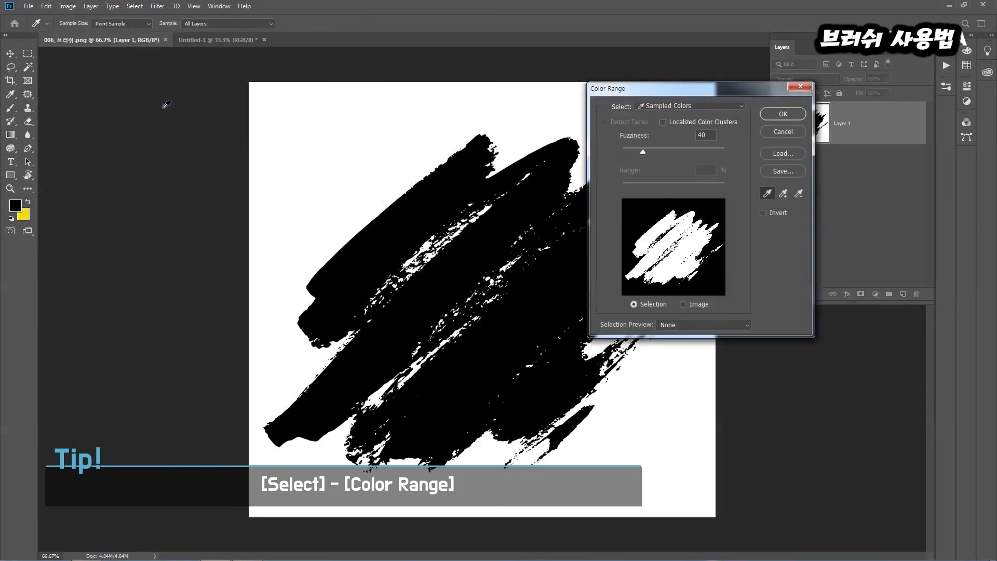
left_click(449, 185)
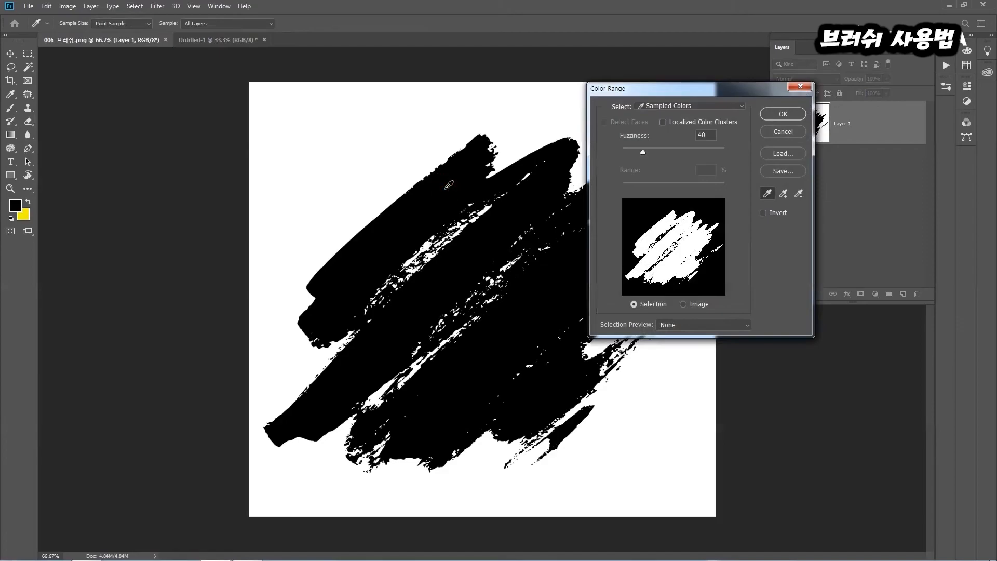
key("ctrl+2")
left_click_drag(438, 181, 471, 167)
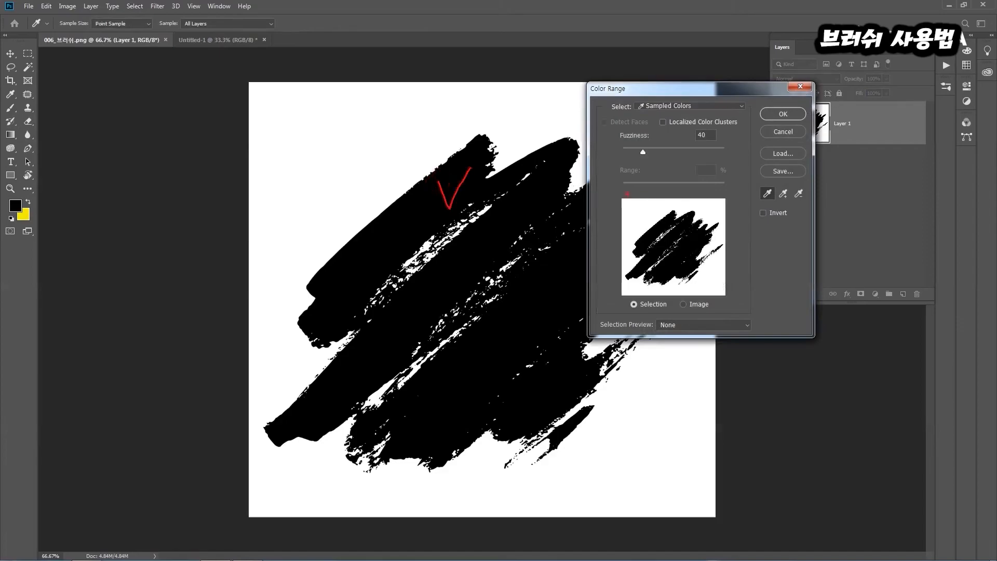
key("Escape")
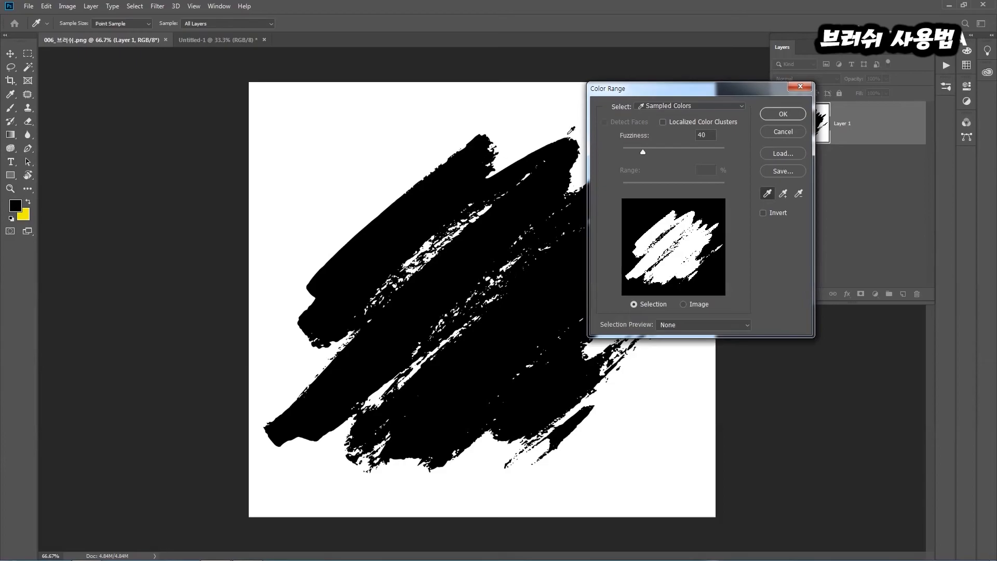
left_click(792, 115)
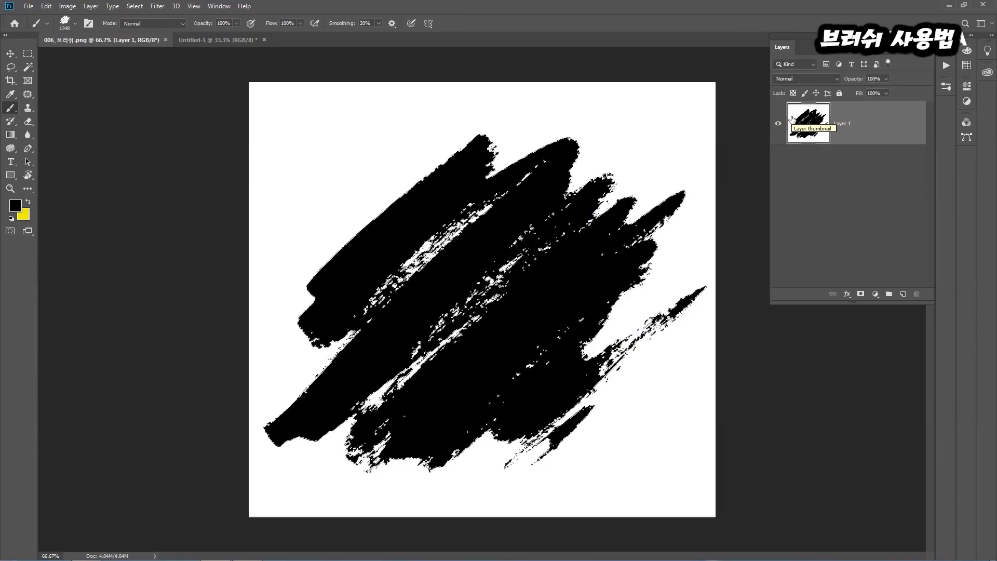
Set the foreground colour to dark grey 615d5d, fill the selected brush mark with it and deselect
left_click(15, 206)
left_click(611, 271)
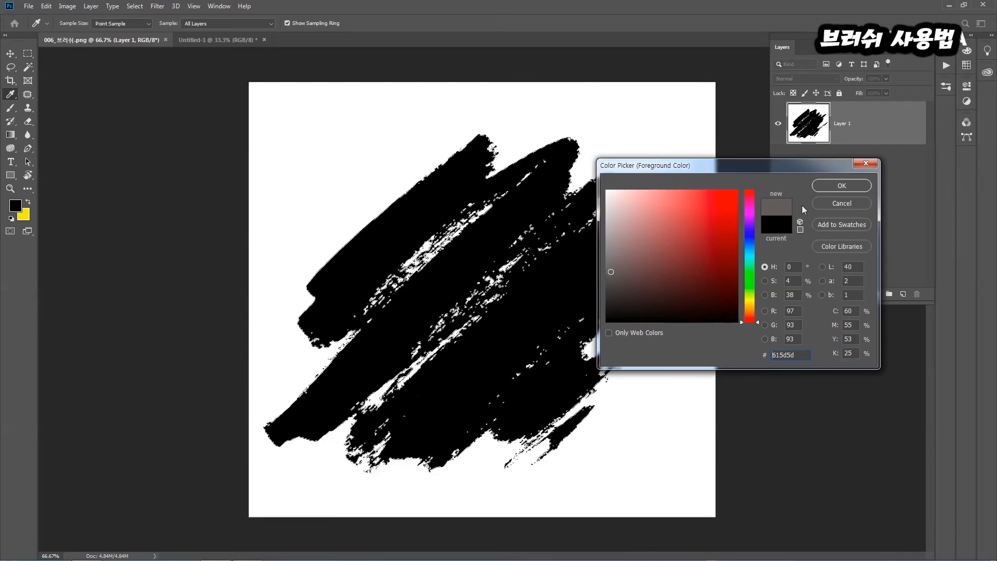
left_click(831, 186)
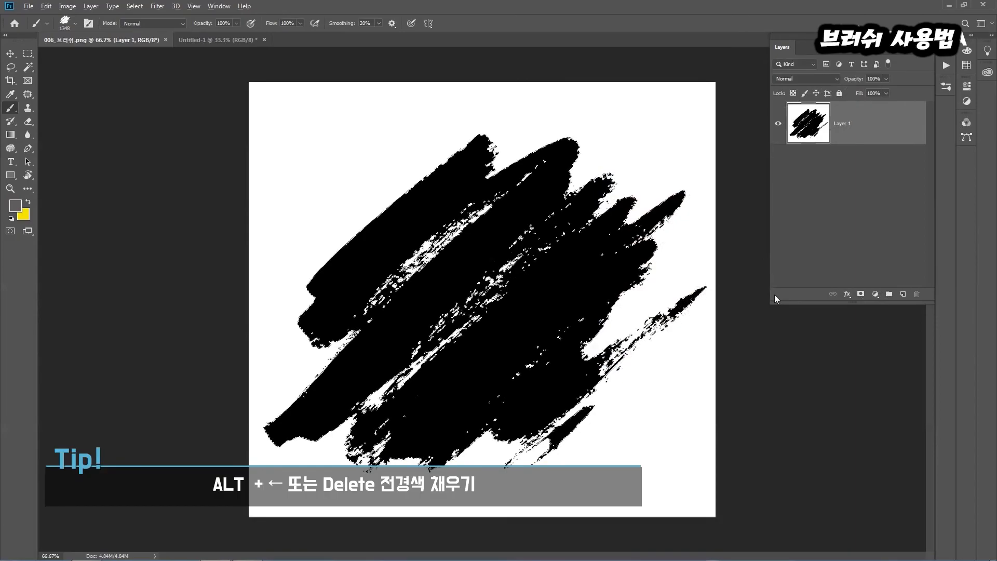
key("alt+BackSpace")
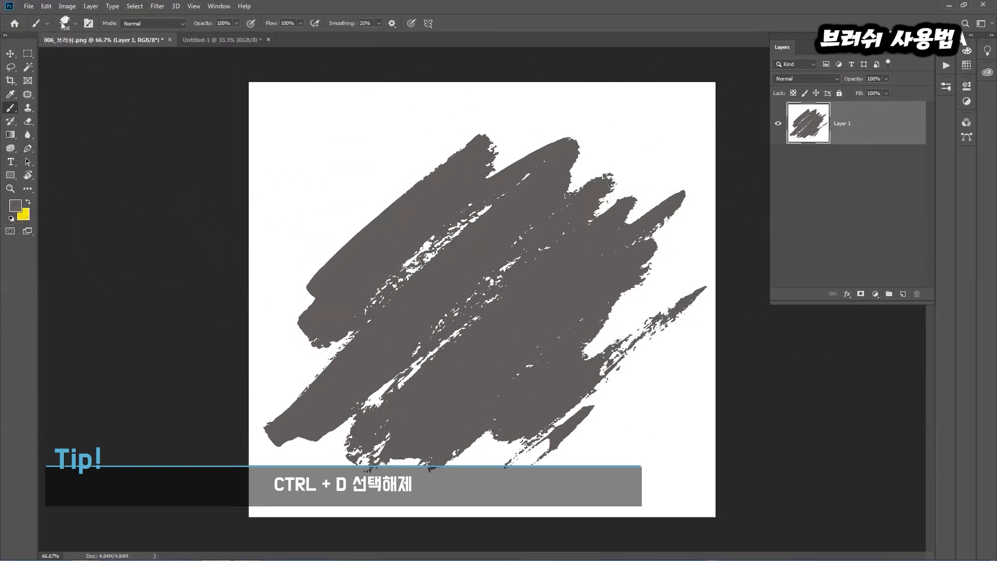
Define the dark grey brush mark as a brush preset named 브러시2
left_click(46, 6)
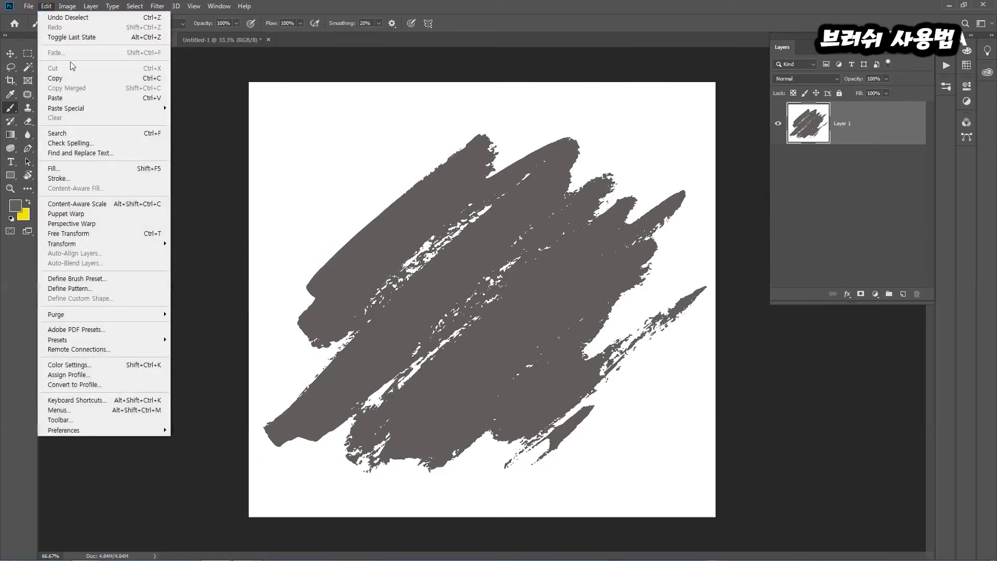
left_click(73, 279)
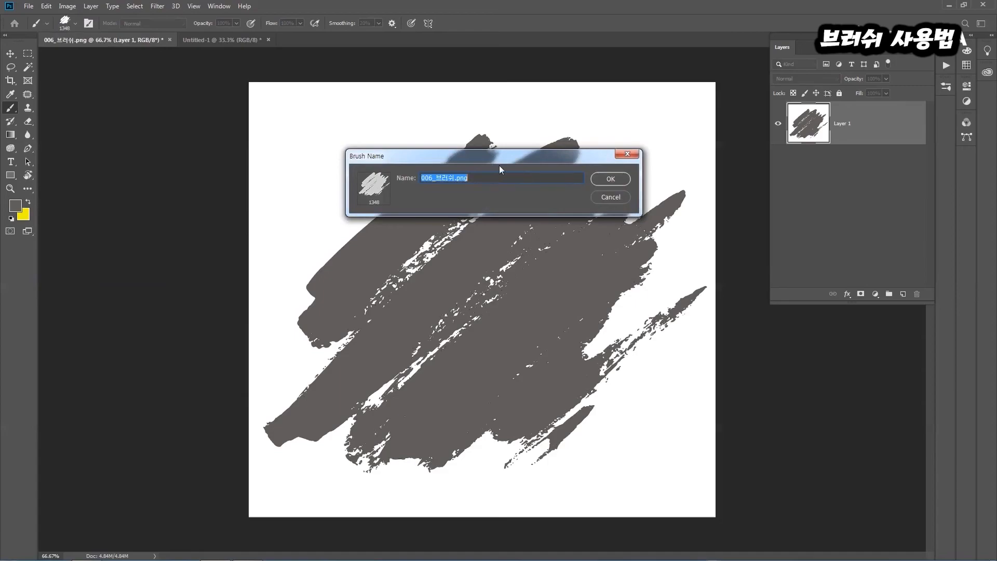
type("브럿")
type("시2")
left_click(610, 179)
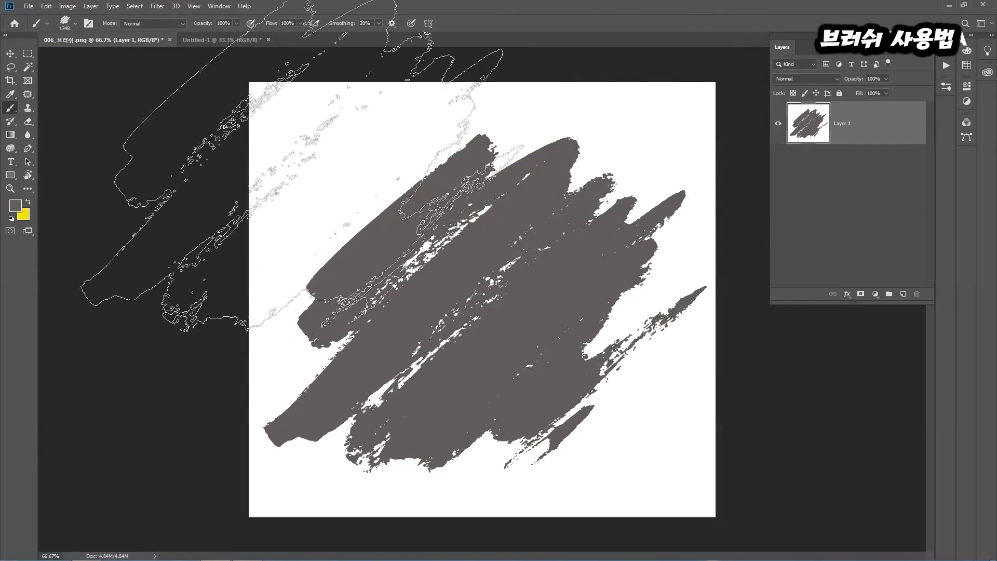
In Untitled-1, set the foreground colour to f70303 and stamp the dark grey preset once below the first red stamp
left_click(203, 41)
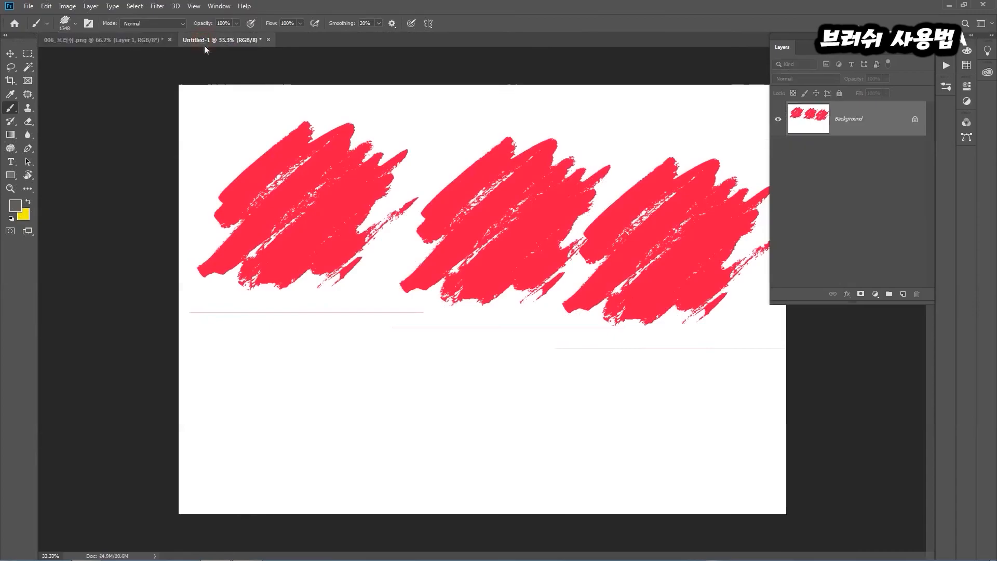
left_click(15, 205)
left_click(736, 193)
left_click(842, 185)
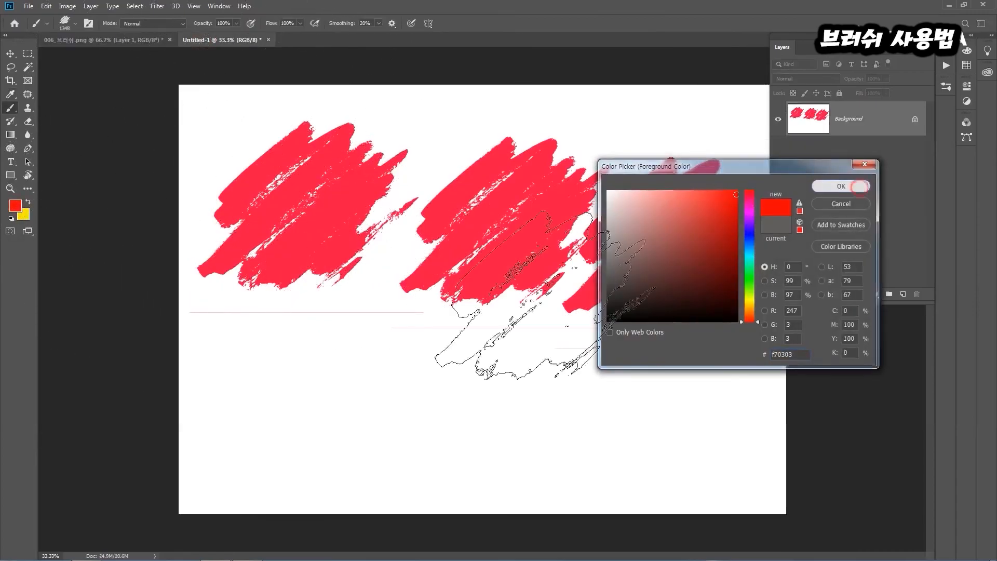
left_click(300, 394)
Try two more stamps beside the new one in the lower half, and undo both of them
left_click(466, 419)
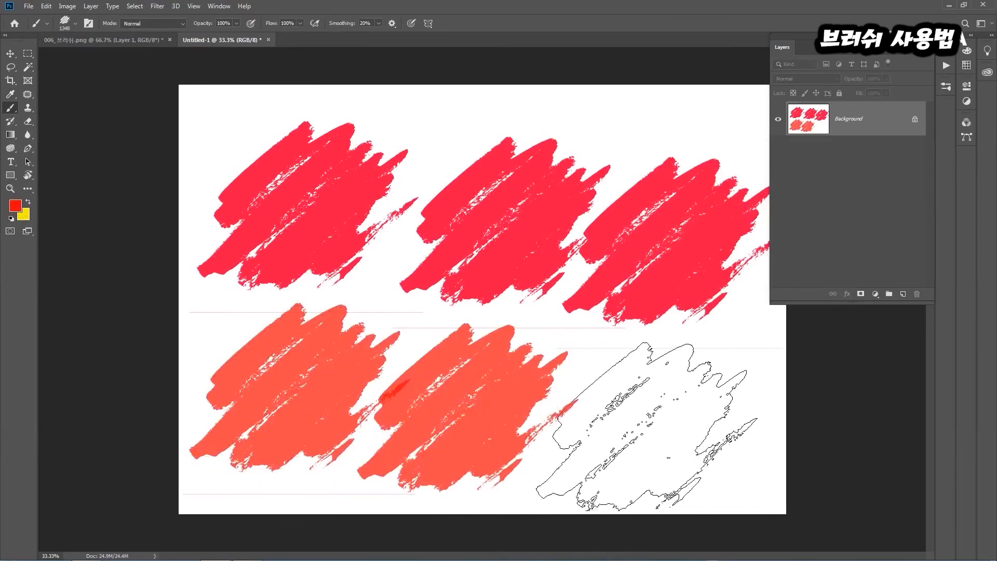
left_click(645, 430)
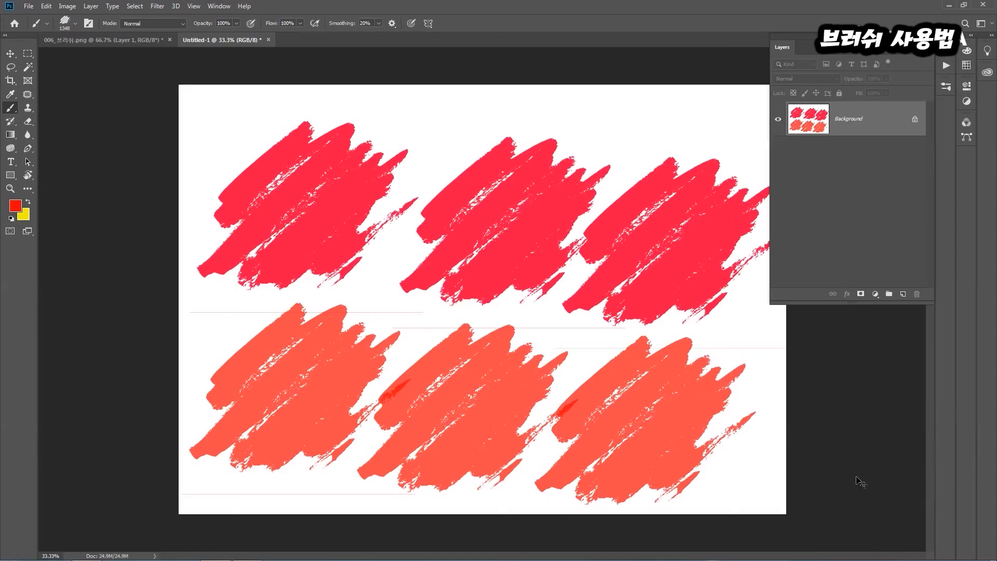
key("ctrl+z")
key("ctrl+z")
Return to 006_브러쉬.png and select the dark grey brush mark with Color Range
left_click(86, 42)
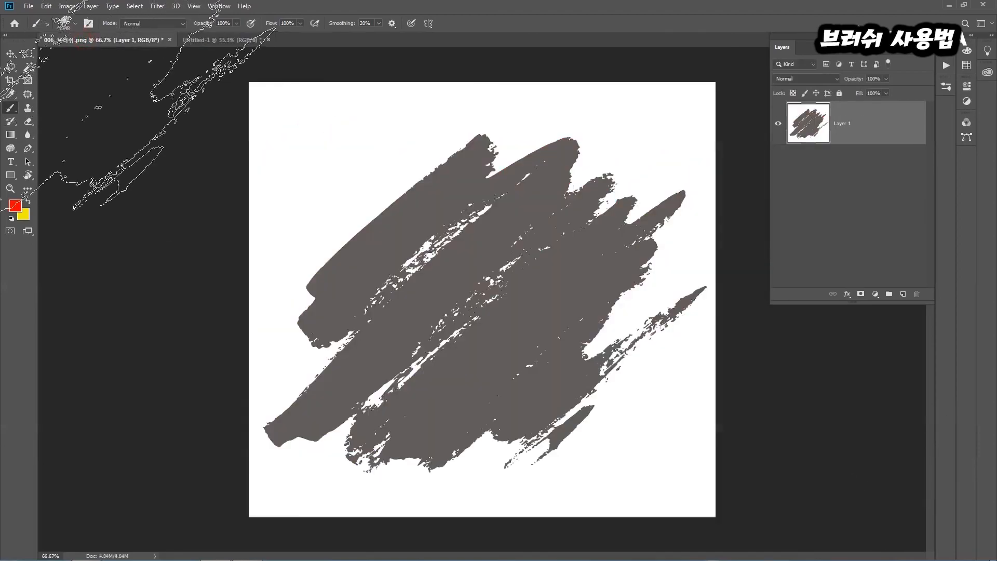
left_click(10, 95)
left_click(112, 6)
left_click(138, 8)
left_click(140, 9)
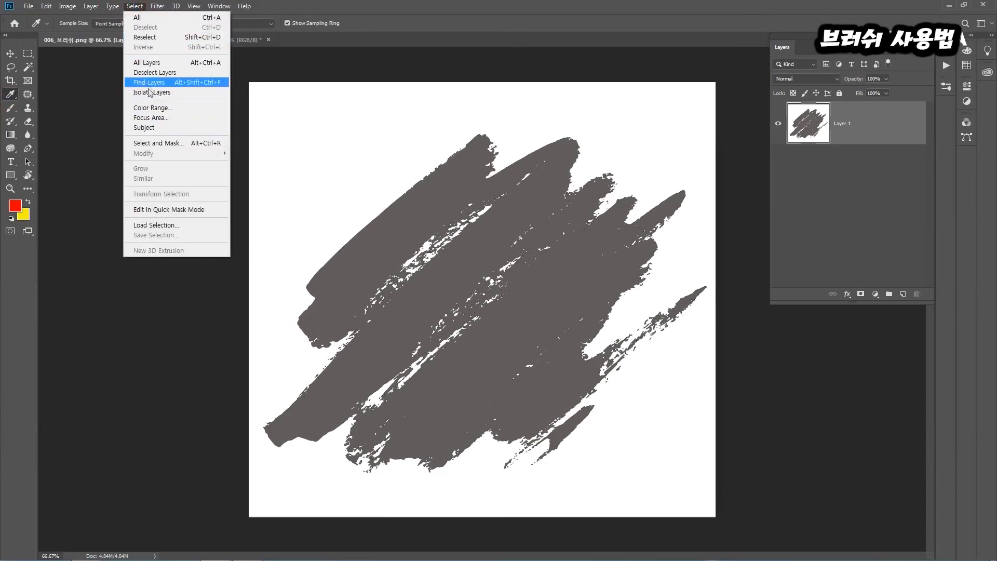
left_click(151, 107)
left_click(425, 207)
left_click(770, 113)
Choose a light grey foreground colour, fill the selected brush mark with it and deselect
left_click(16, 205)
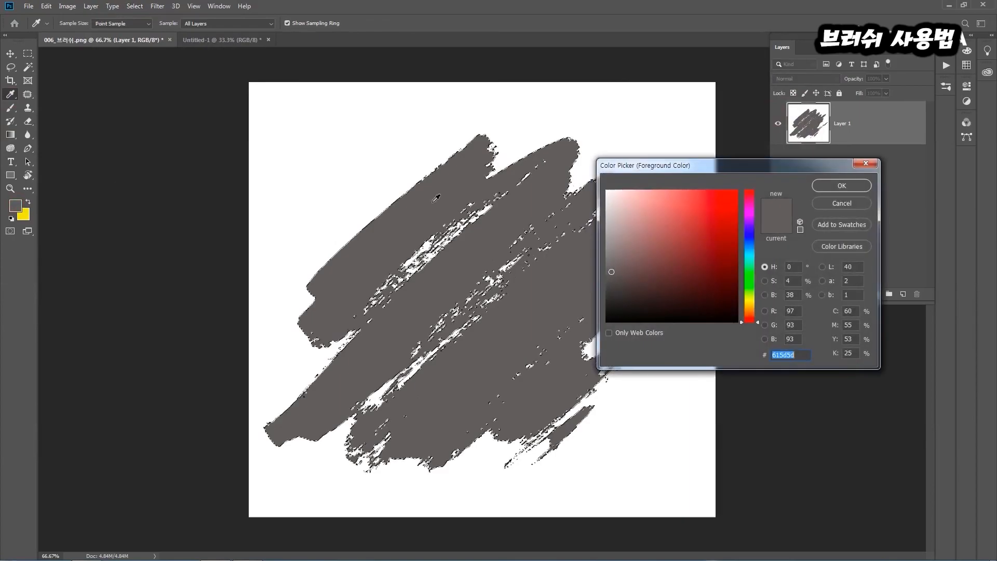
left_click(610, 219)
left_click(831, 185)
key("alt+BackSpace")
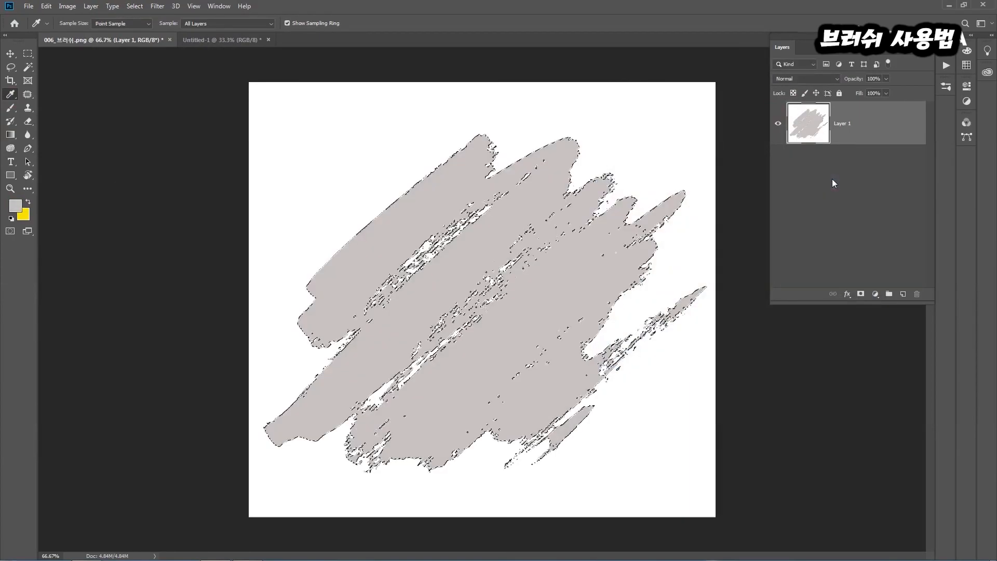
key("ctrl+d")
Define the light grey brush mark as a brush preset named 브러시3
left_click(46, 5)
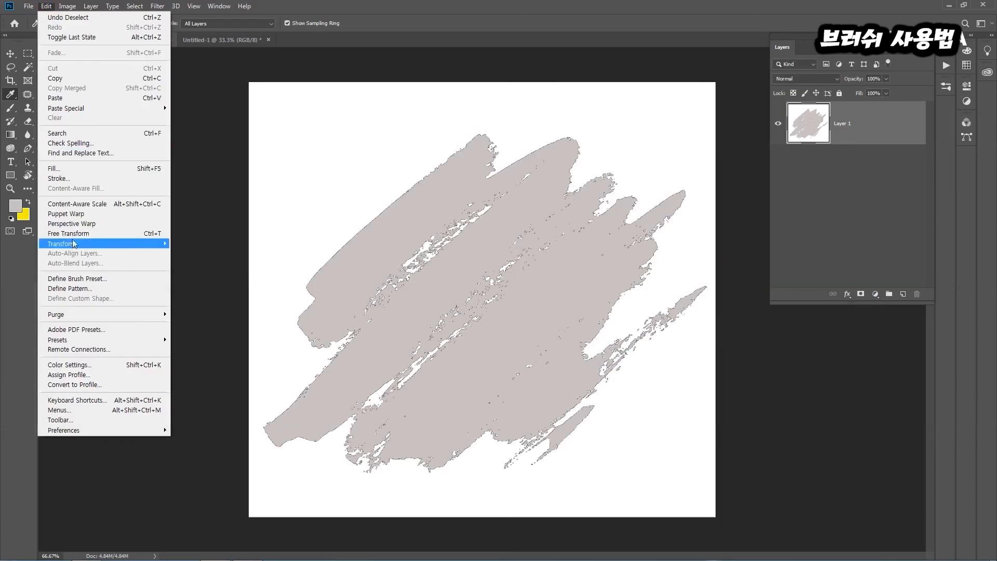
left_click(77, 278)
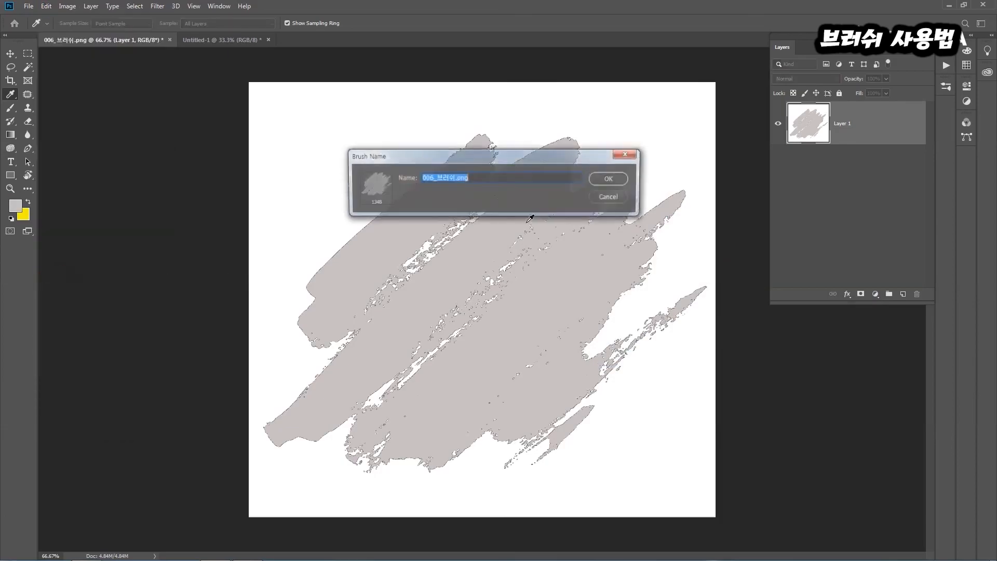
type("브러시3")
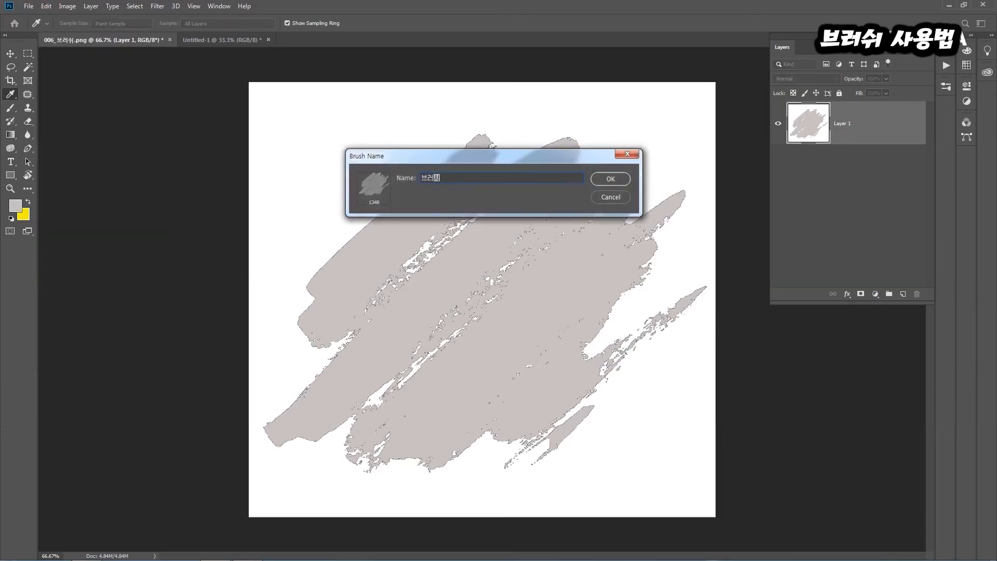
left_click(611, 182)
In Untitled-1, set the foreground to bright red and stamp the light grey preset twice beside the orange-red stamp in the lower row
key("b")
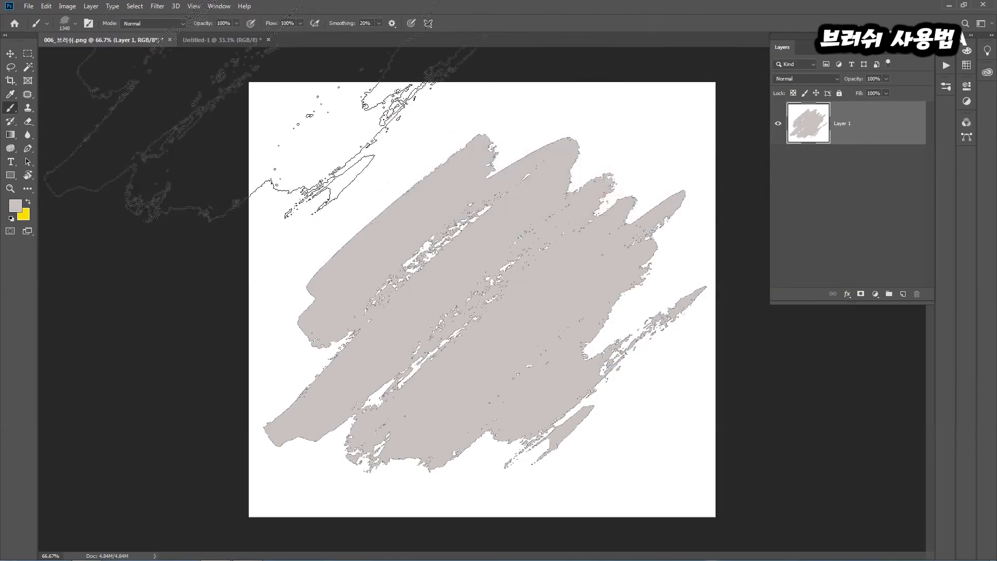
left_click(223, 40)
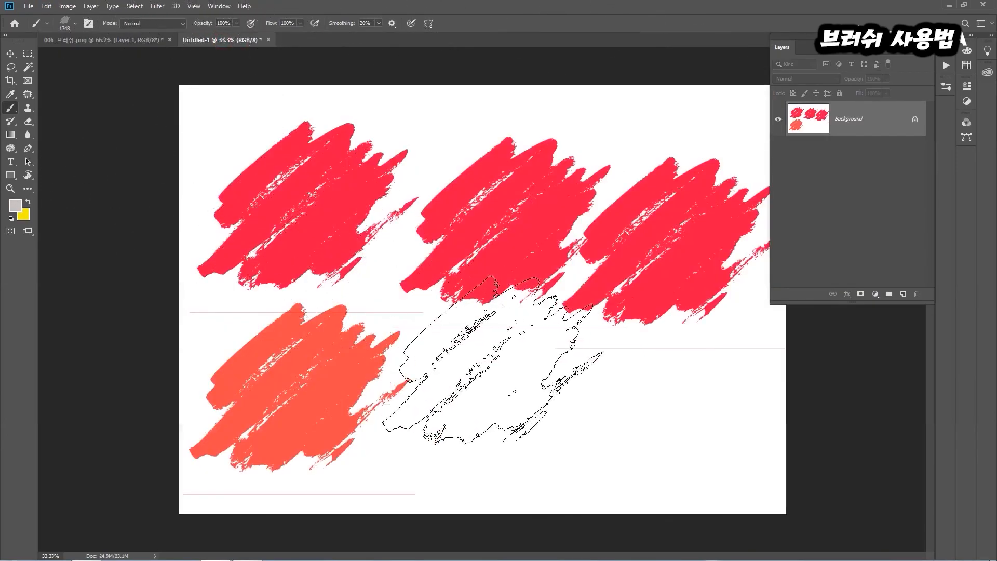
left_click(13, 209)
left_click_drag(716, 204, 736, 190)
left_click(838, 187)
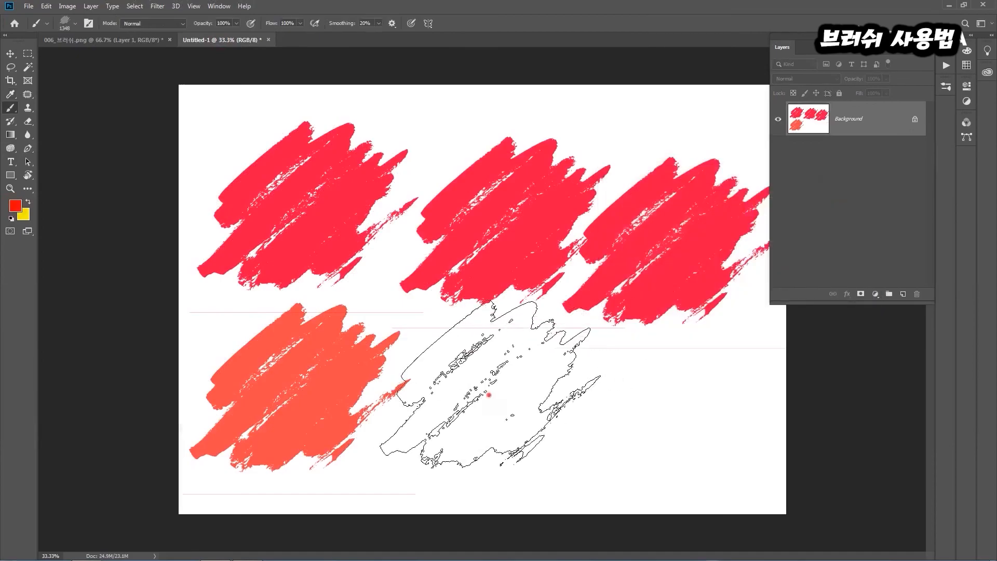
left_click(493, 384)
left_click(672, 408)
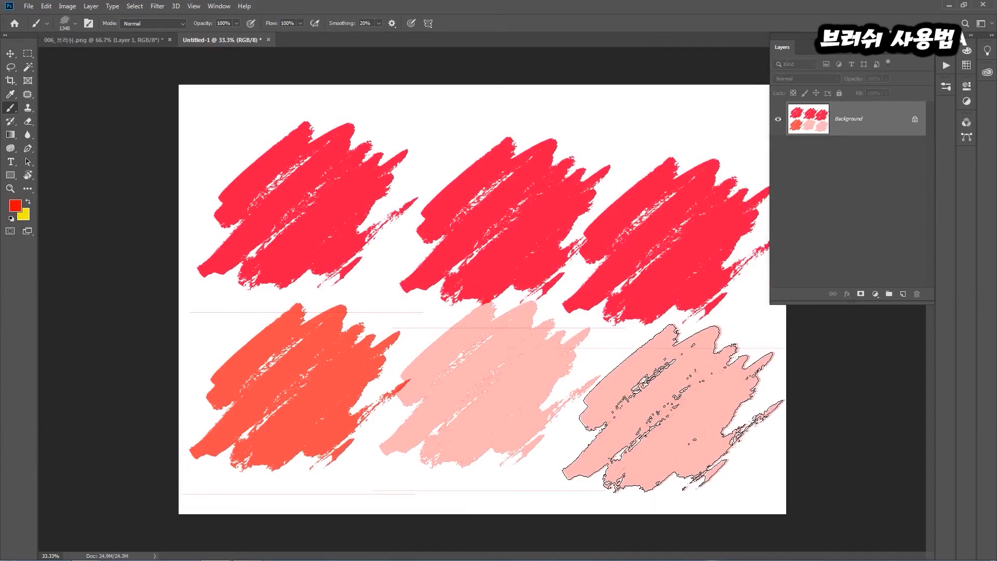
Compare with the light grey source in 006_브러쉬.png, and paint overlapping stamps across the pale marks in Untitled-1
left_click(99, 40)
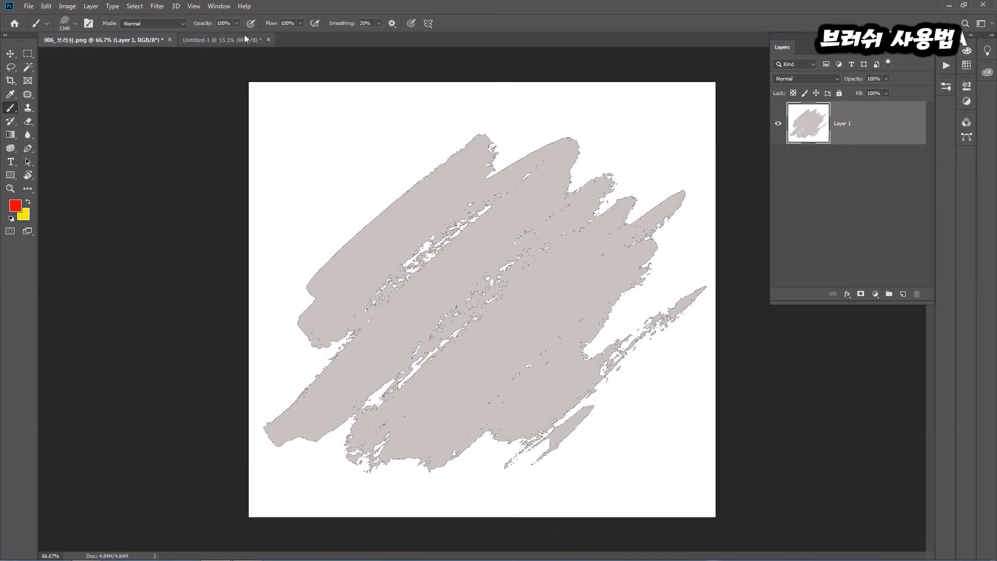
left_click(228, 40)
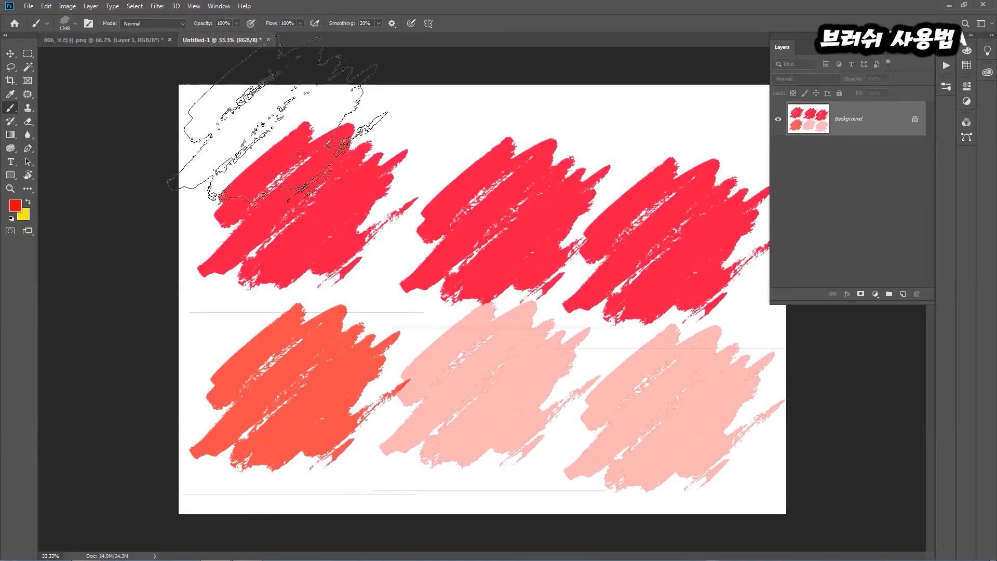
mouse_move(483, 362)
left_mouse_down()
mouse_move(450, 381)
mouse_move(609, 393)
left_mouse_up()
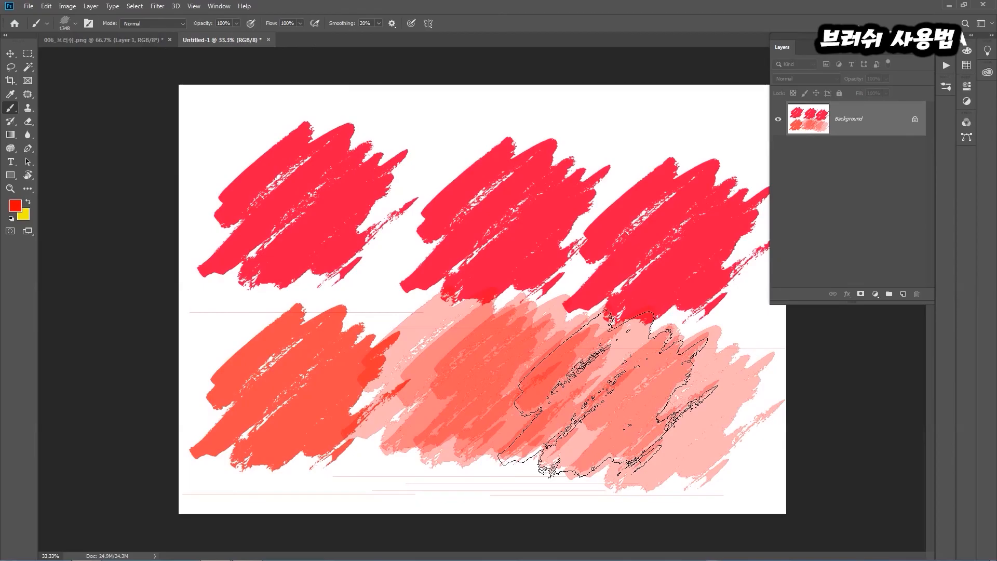